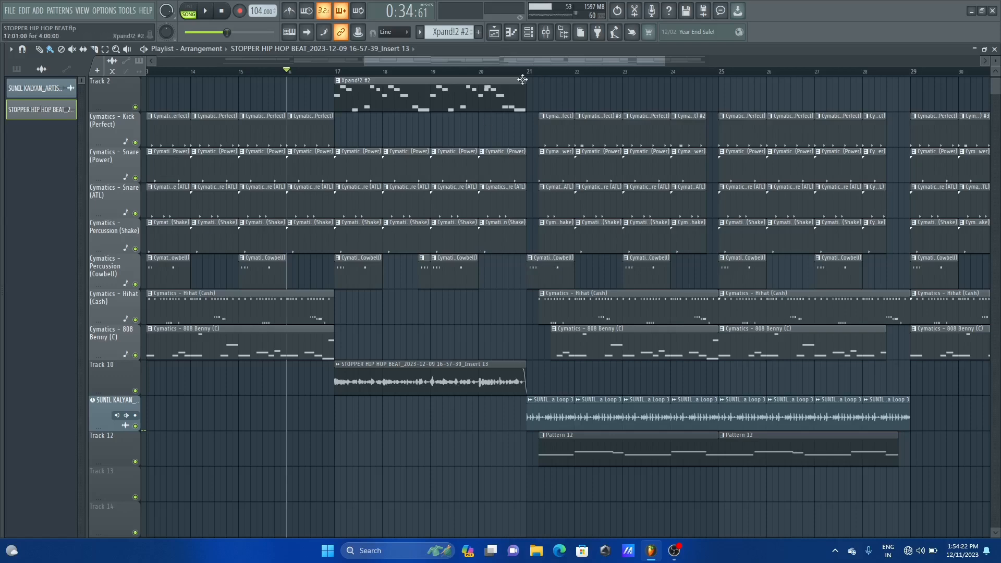
Show the mixer and load the SPAN analyzer into an effect slot on the Master track.
click(546, 32)
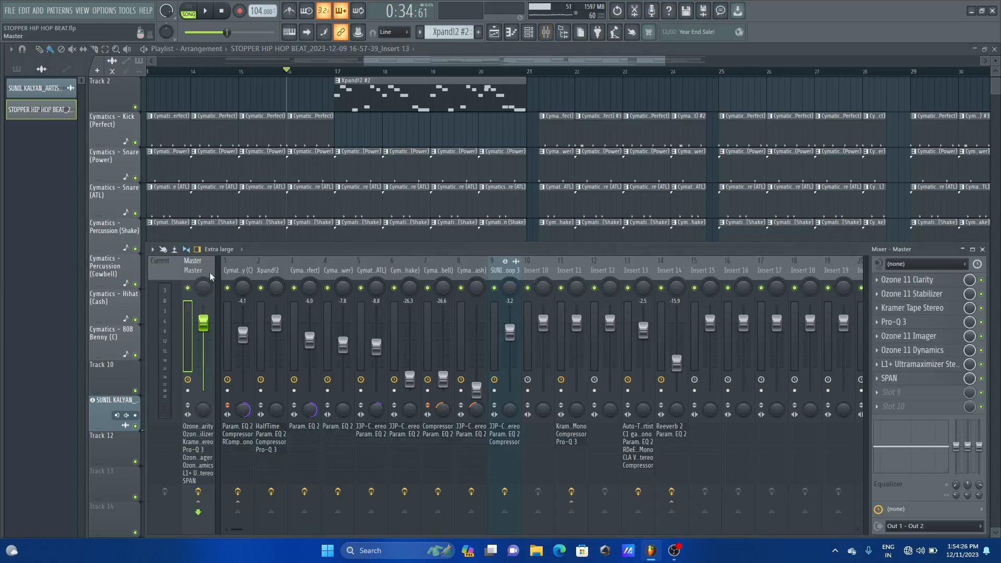
click(880, 382)
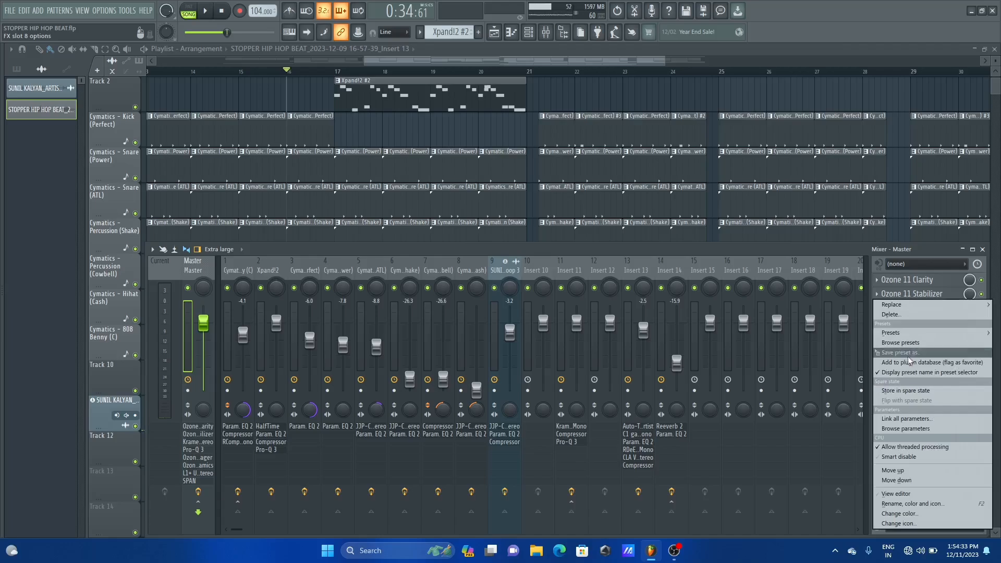
click(911, 305)
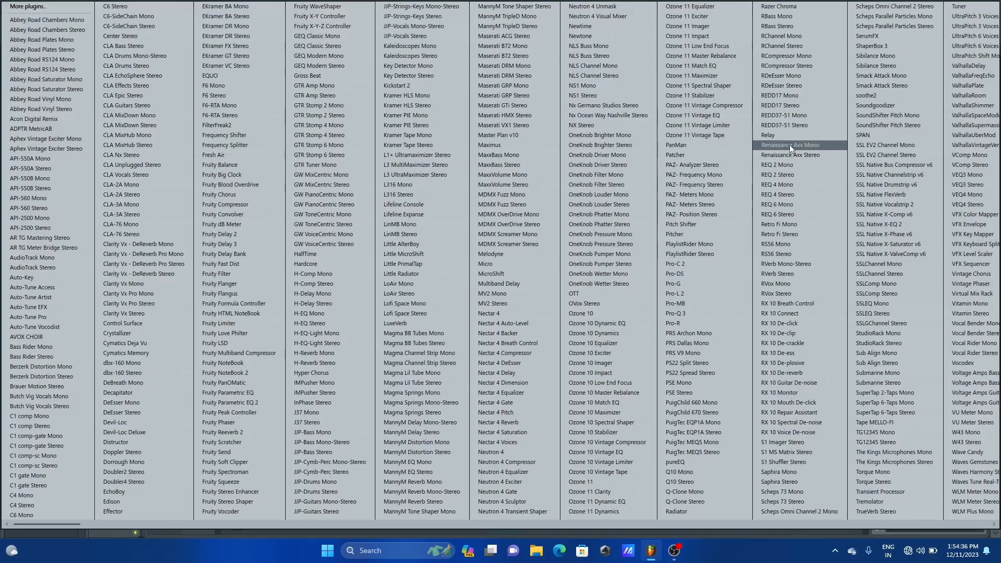
key(s)
key(s)
key(s)
key(s)
key(s)
key(s)
key(s)
key(s)
key(s)
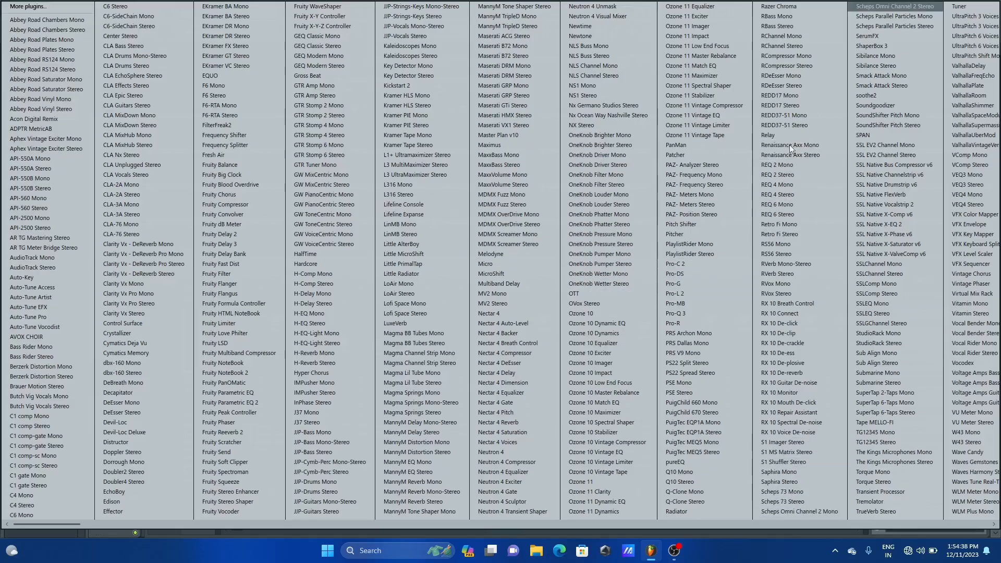
click(875, 138)
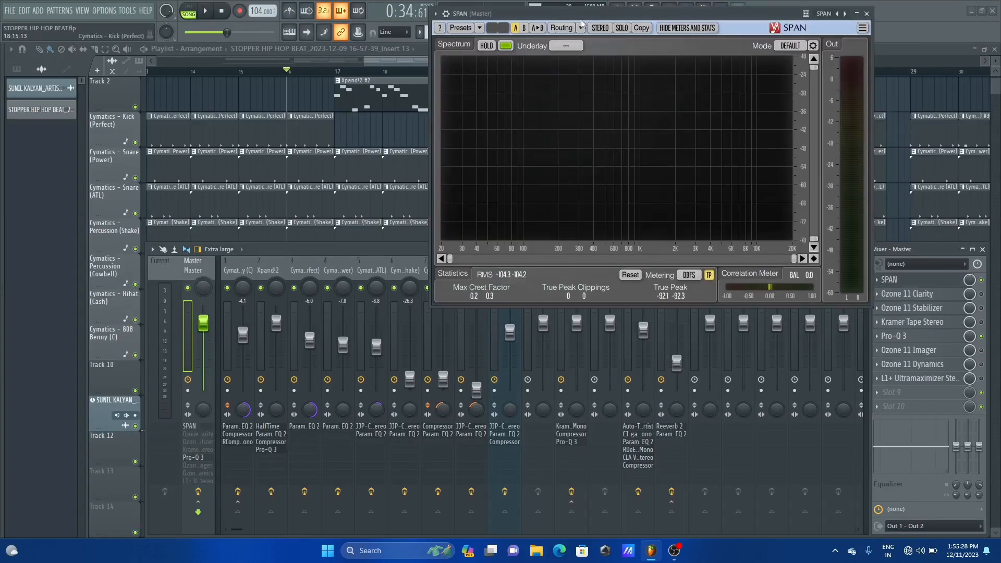
Reposition the SPAN window and play the song to examine the full mix's spectrum and output level.
mouse_move(798, 78)
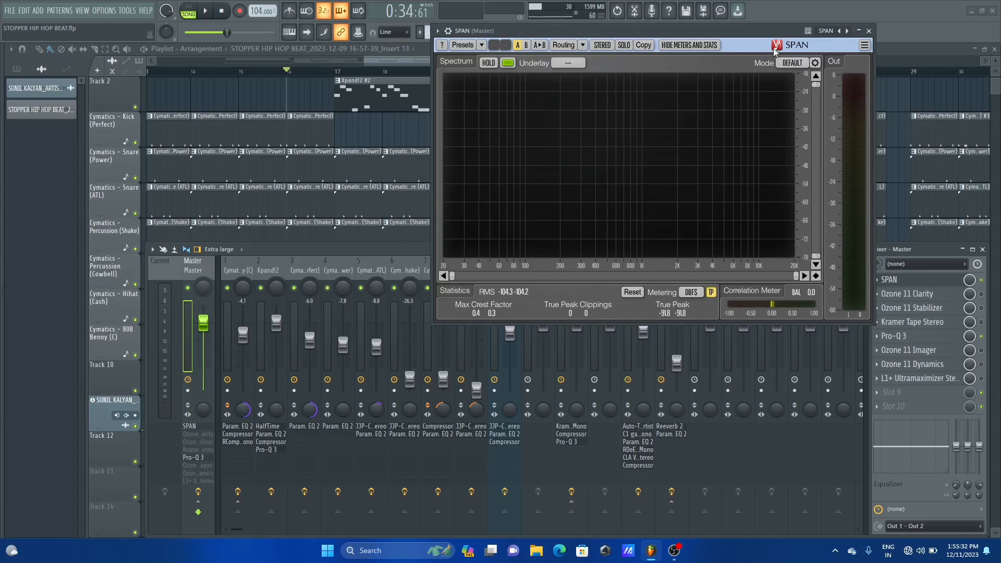
drag(760, 33, 752, 36)
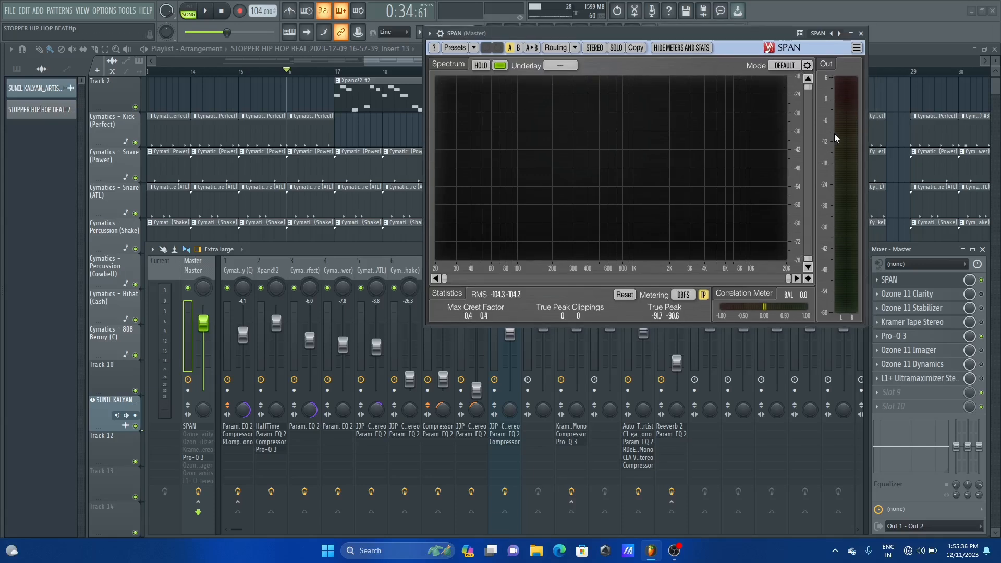
key(space)
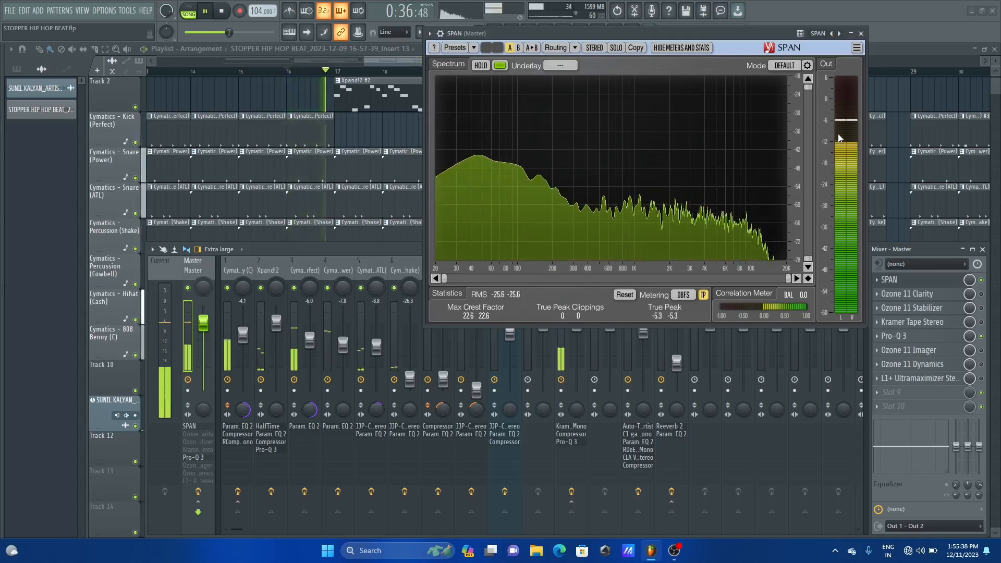
key(space)
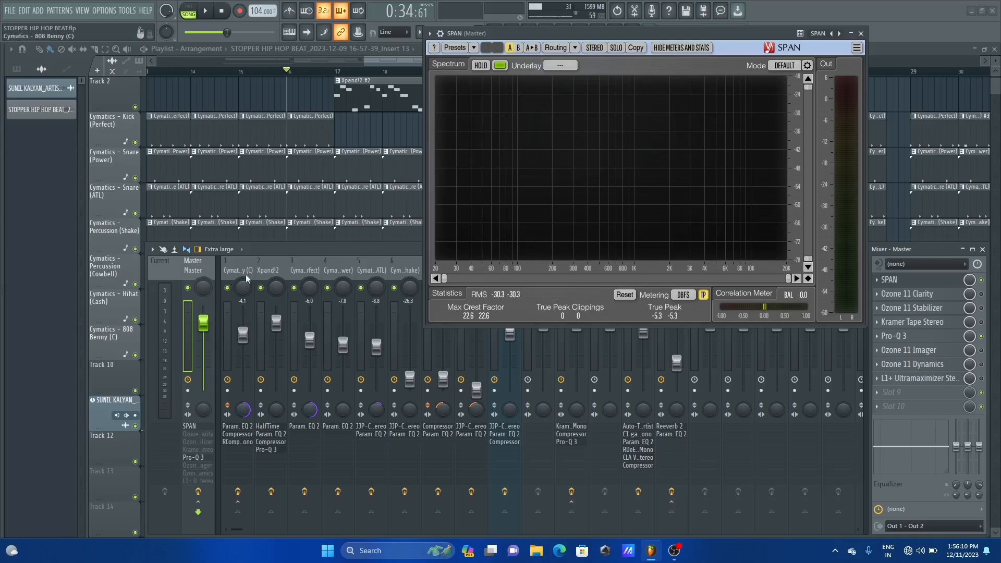
Solo the Cymatics Kick (Perfect) mixer track during playback to examine its spectrum in SPAN, and stop playback.
key(space)
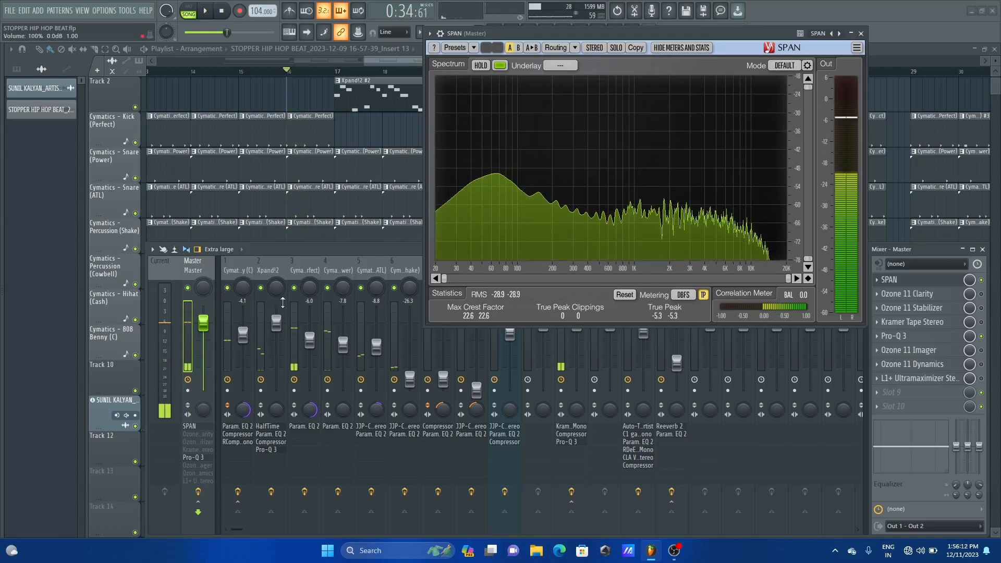
right_click(297, 288)
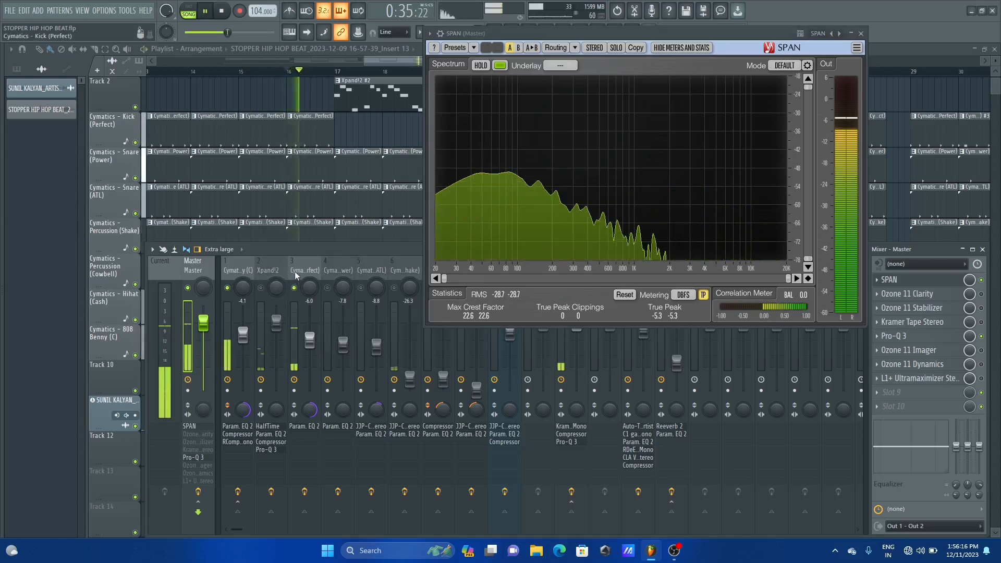
key(space)
Solo the Cymatics Snare (ATL) mixer track and play a short passage to examine its spectrum in SPAN.
scroll(351, 271, down, 3)
scroll(351, 271, down, 3)
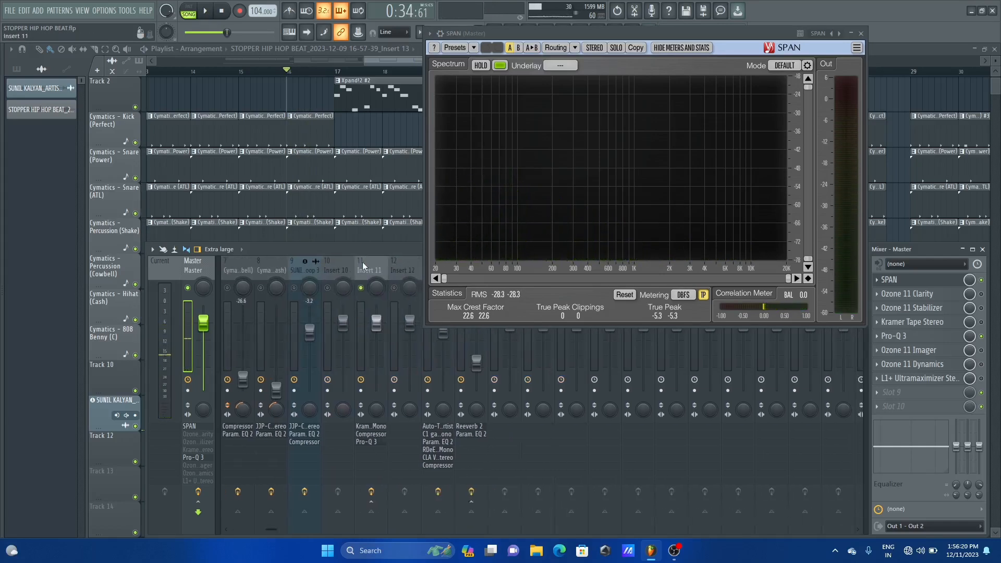
scroll(327, 263, down, 3)
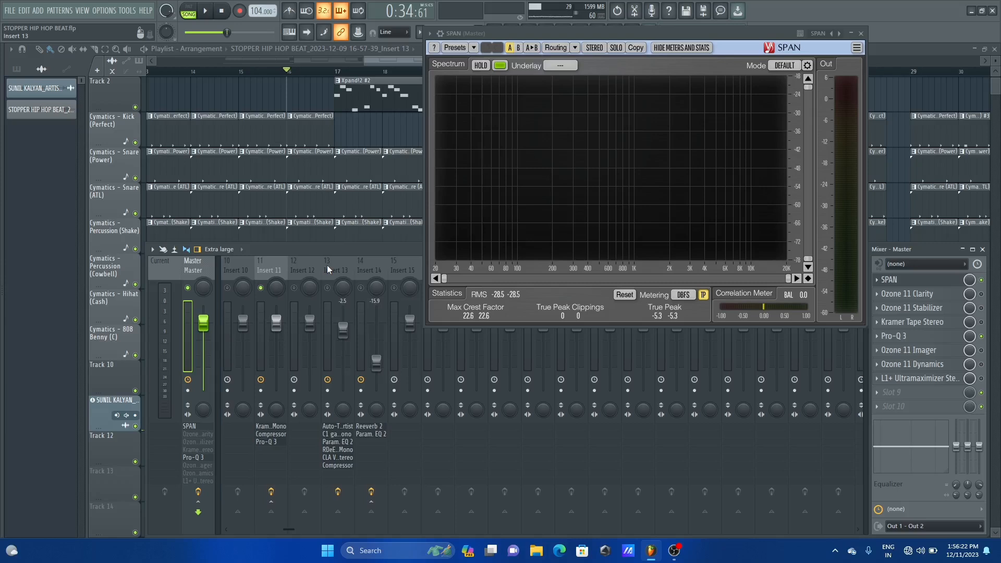
scroll(327, 265, up, 9)
click(360, 271)
key(space)
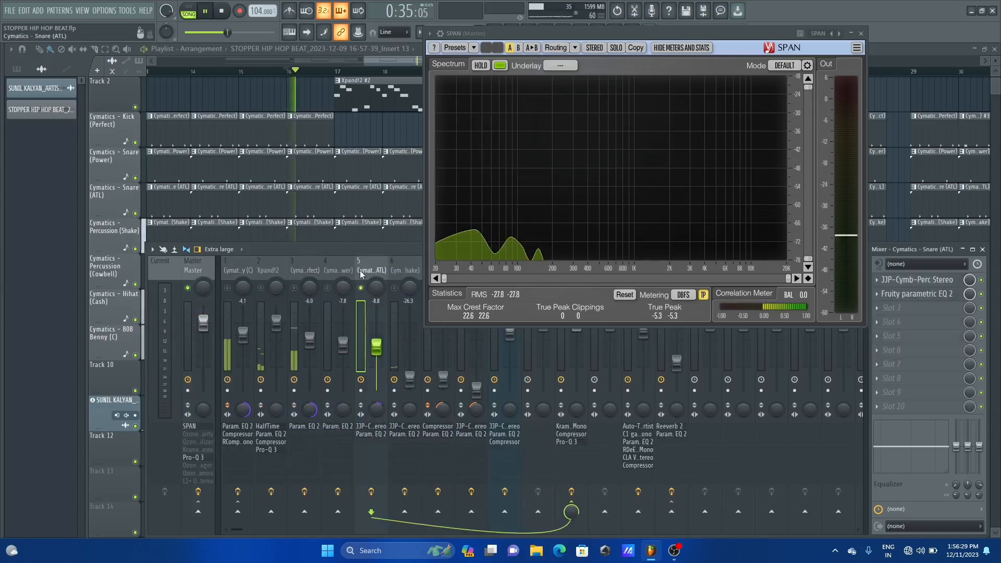
key(space)
Solo the Percussion (Shake) track, switch the solo back to Snare (ATL), and play it to examine its spectrum.
scroll(359, 270, down, 3)
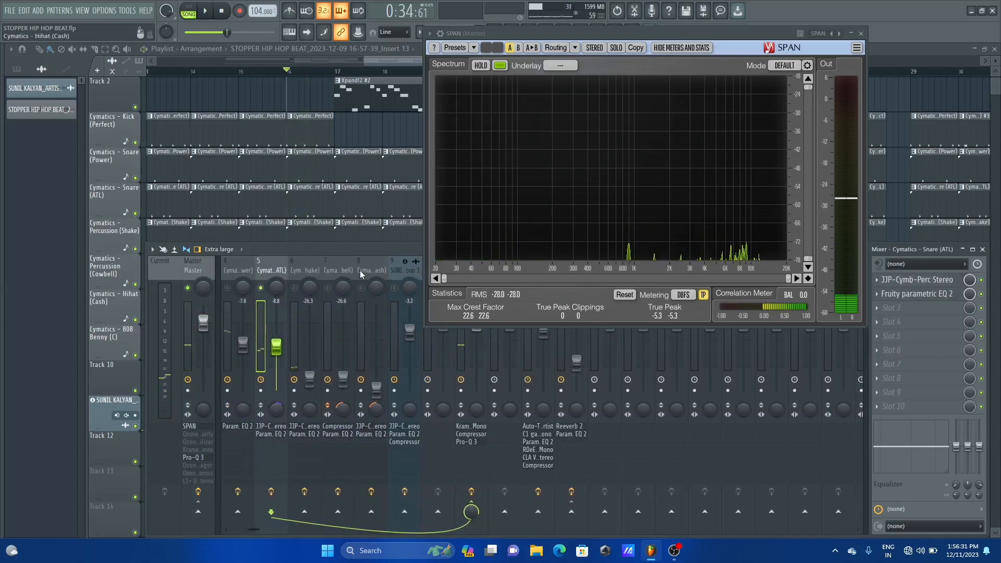
scroll(359, 270, down, 3)
scroll(359, 270, up, 3)
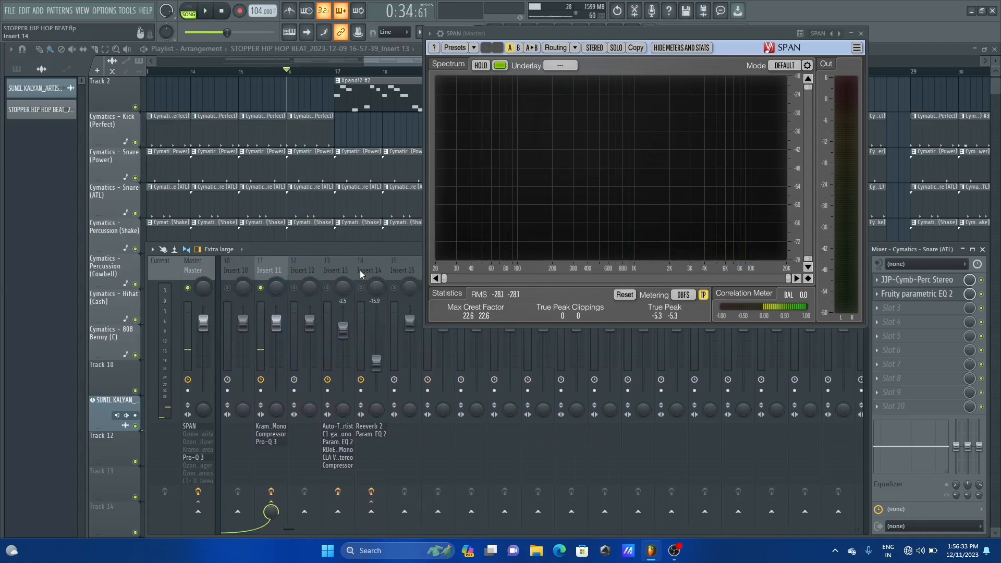
click(348, 272)
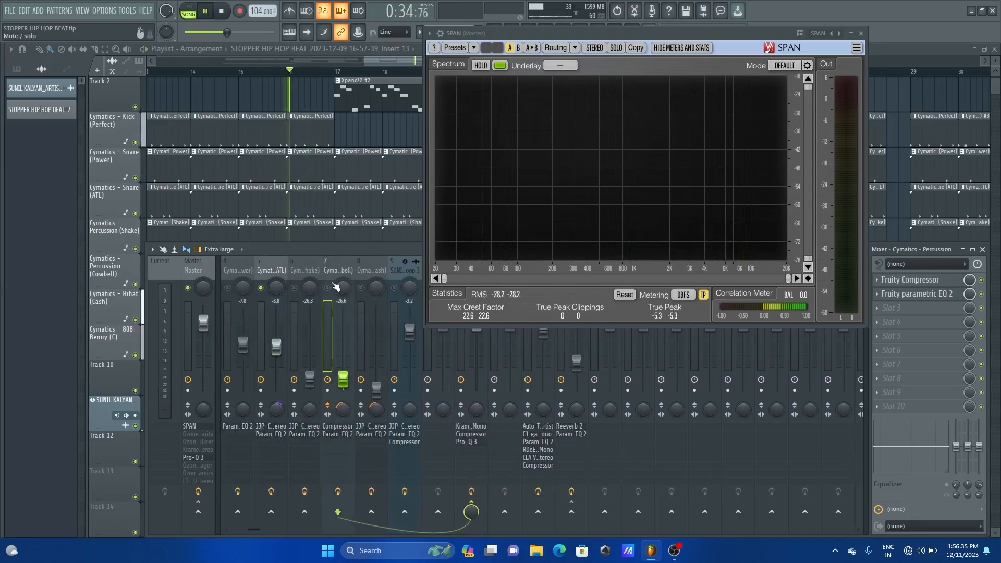
right_click(294, 286)
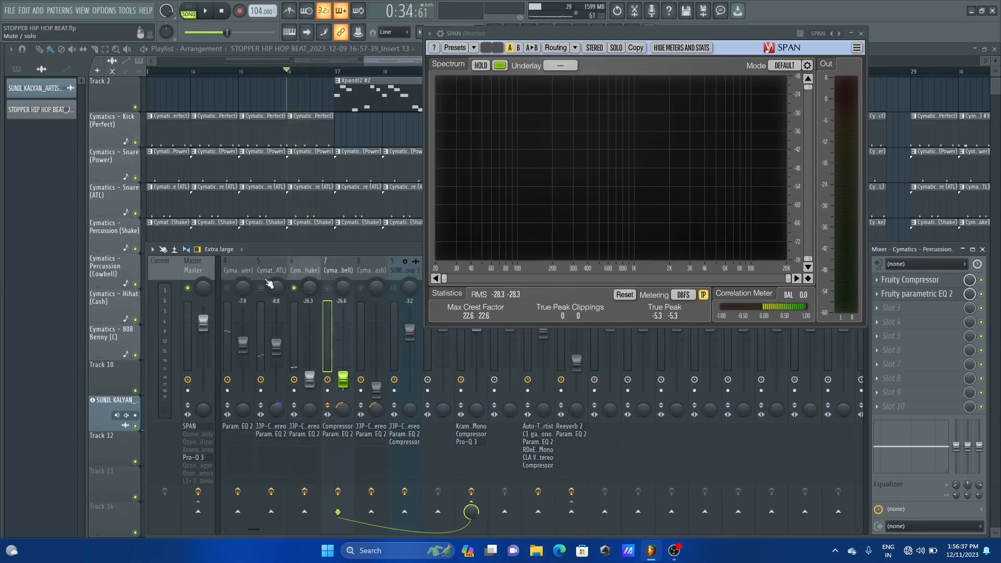
right_click(261, 290)
key(space)
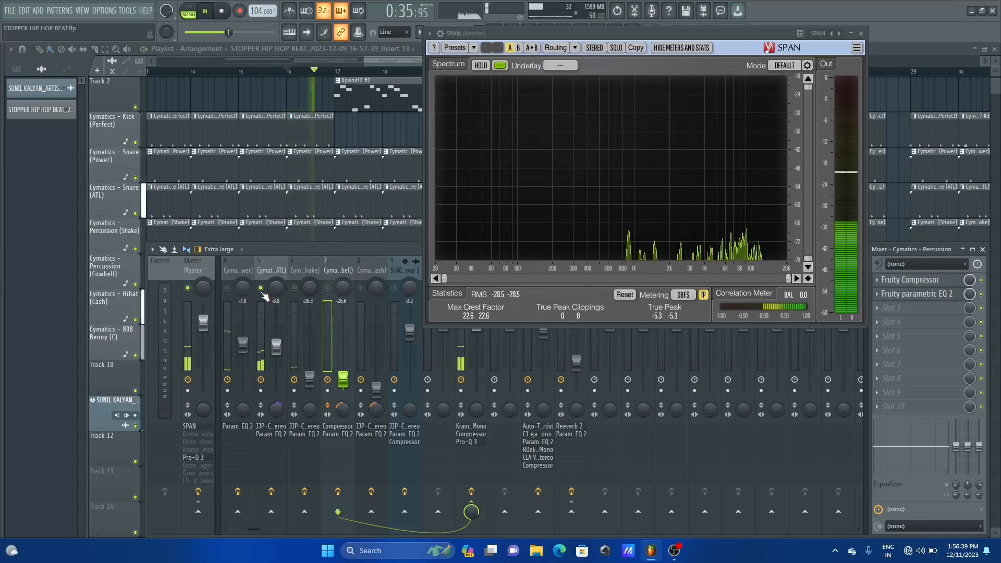
key(space)
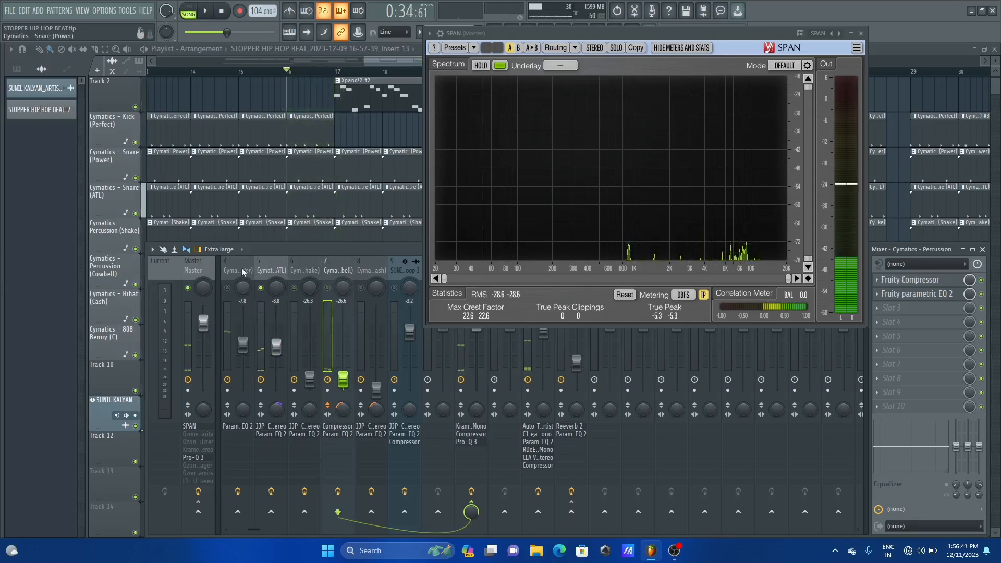
Solo and select the Xpand!2 mixer track, and play it to examine its spectrum in SPAN.
scroll(263, 292, up, 3)
right_click(261, 288)
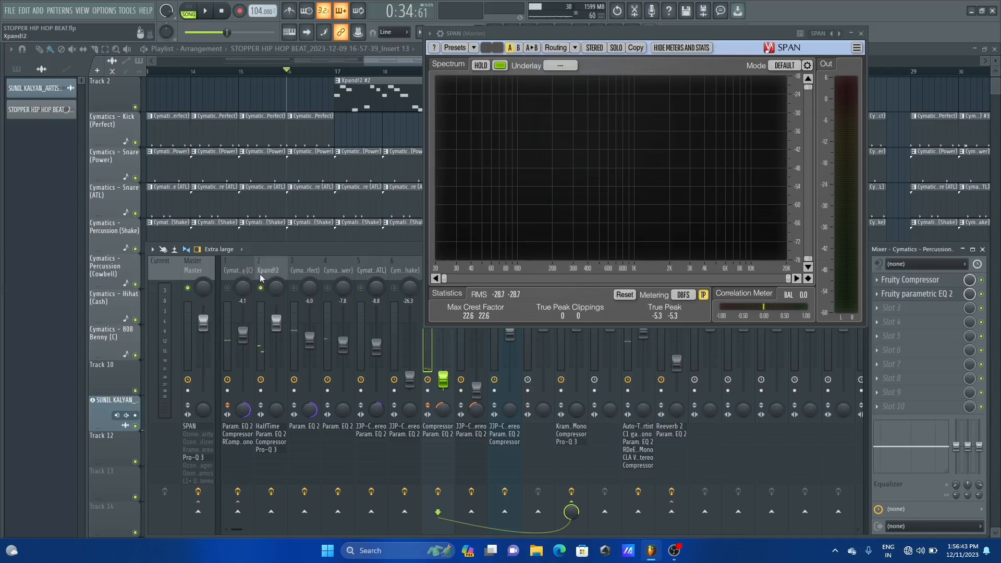
click(262, 278)
key(space)
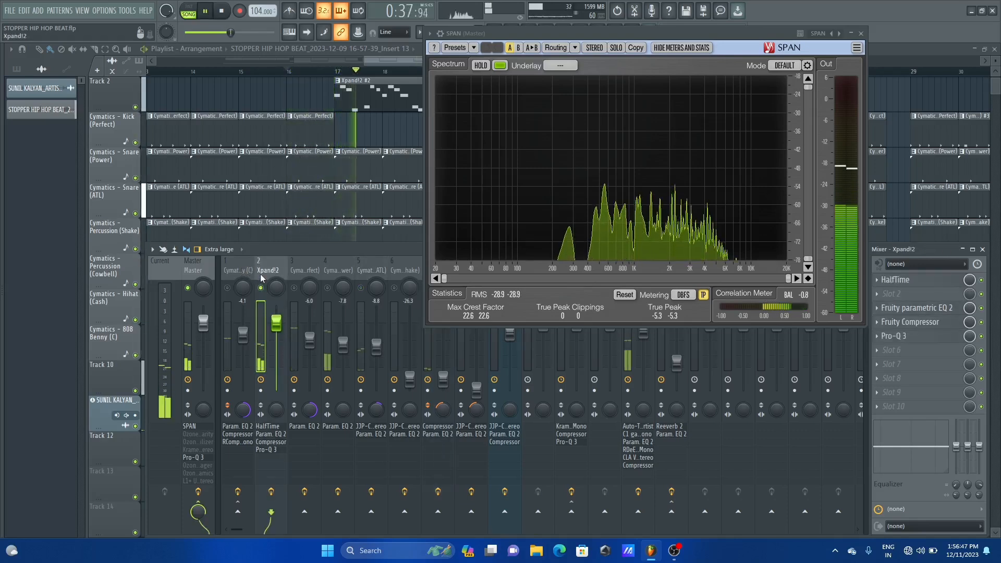
key(space)
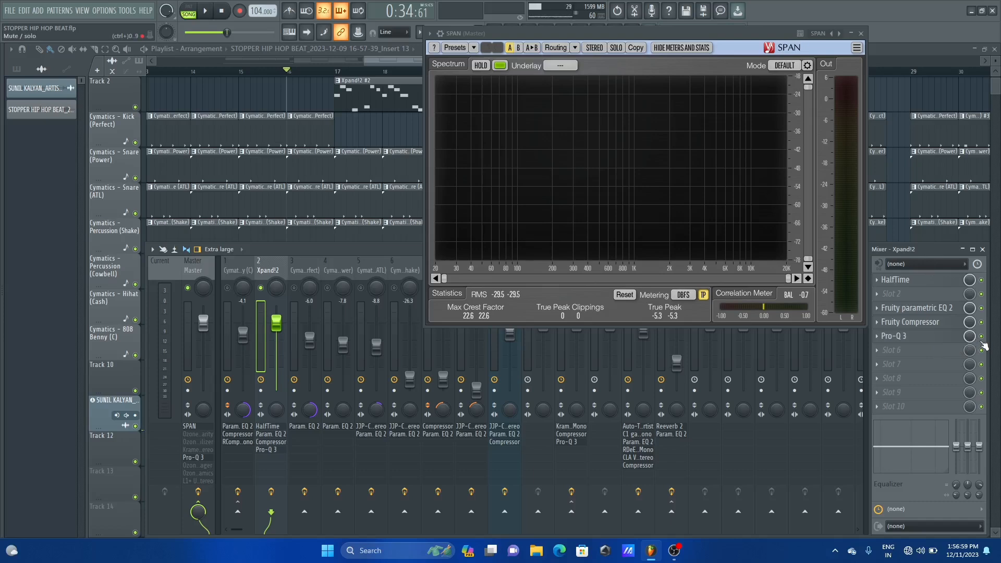
Bypass Pro-Q 3 on the Xpand!2 track and play the passage to compare its spectrum on the Master.
click(629, 33)
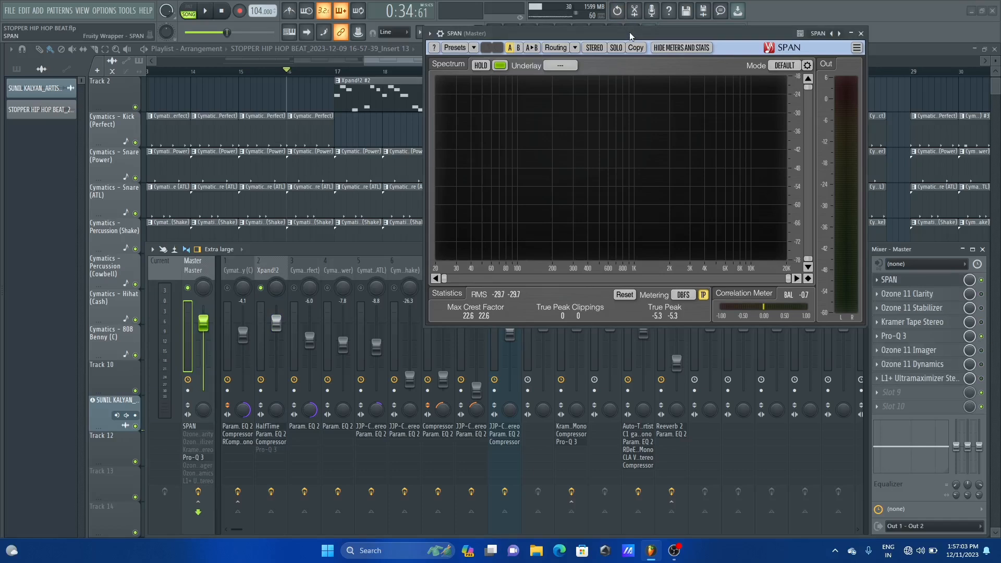
key(space)
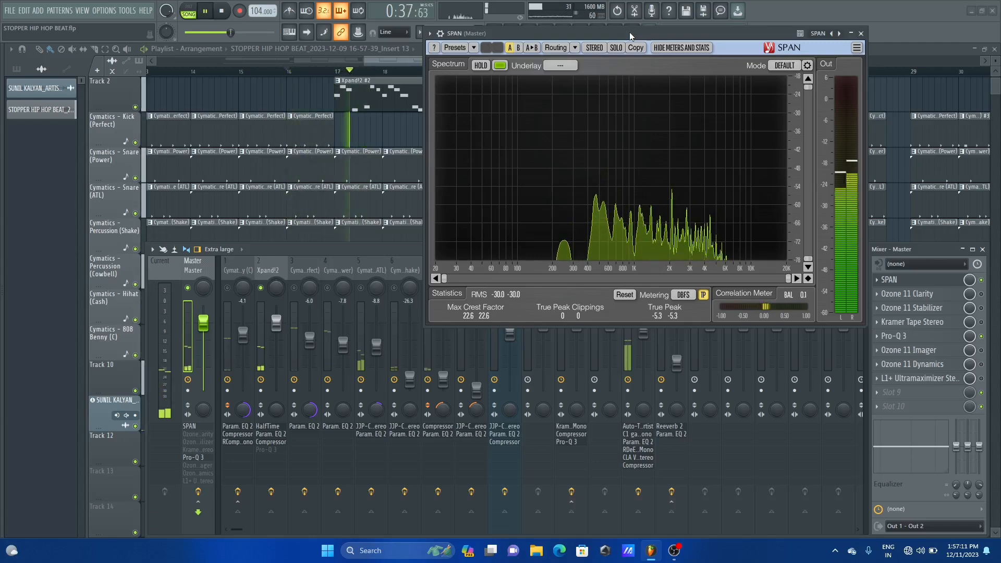
key(space)
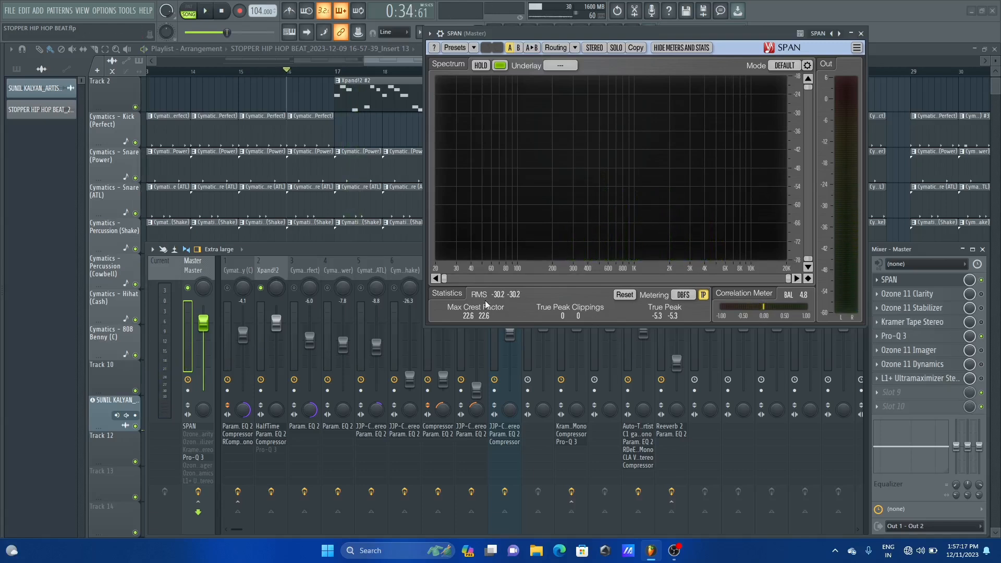
Re-enable Pro-Q 3 on the Xpand!2 track and lower its low-cut band to about 35 Hz with a 12 dB/oct slope.
click(271, 286)
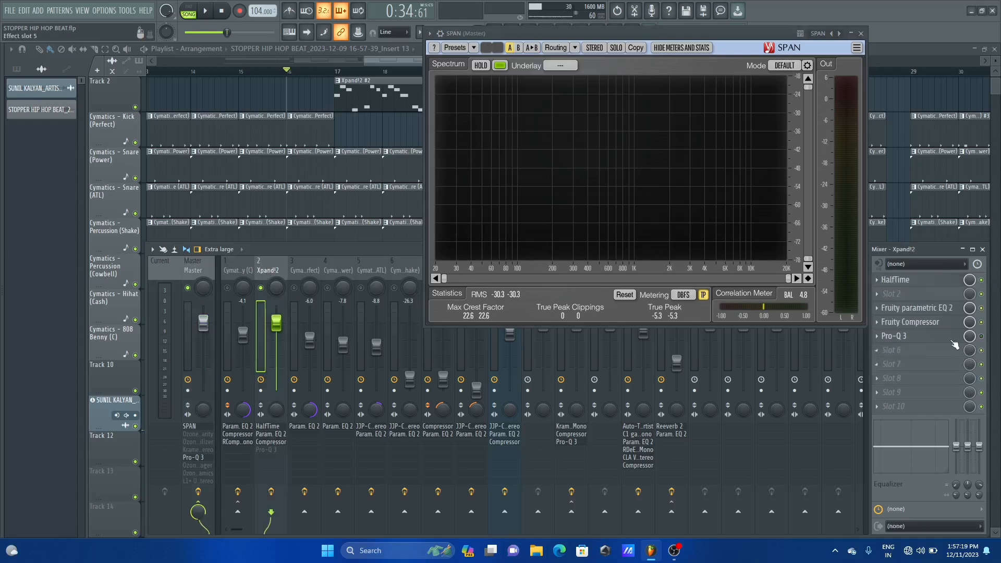
click(981, 336)
click(941, 338)
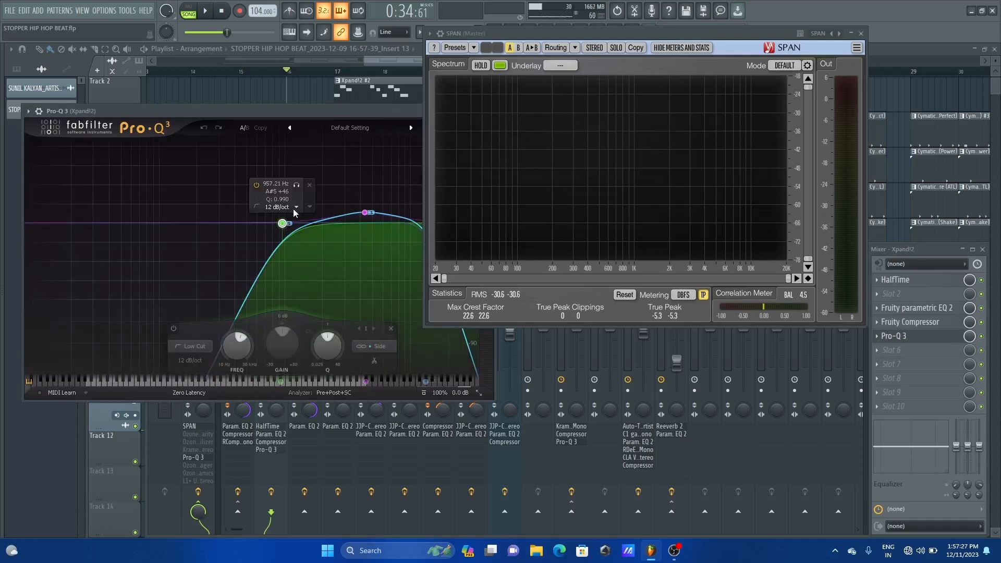
click(296, 207)
click(286, 230)
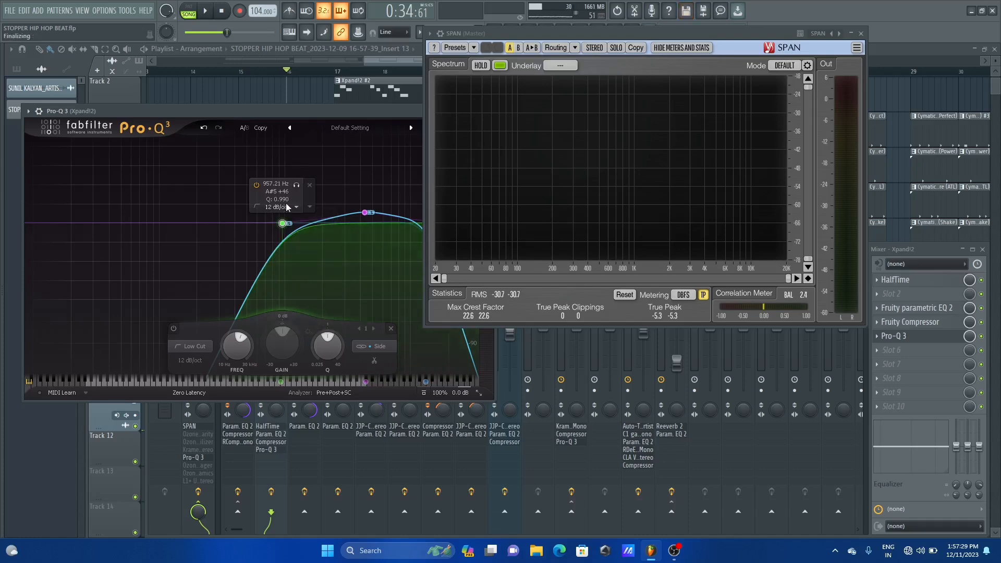
drag(284, 225, 101, 232)
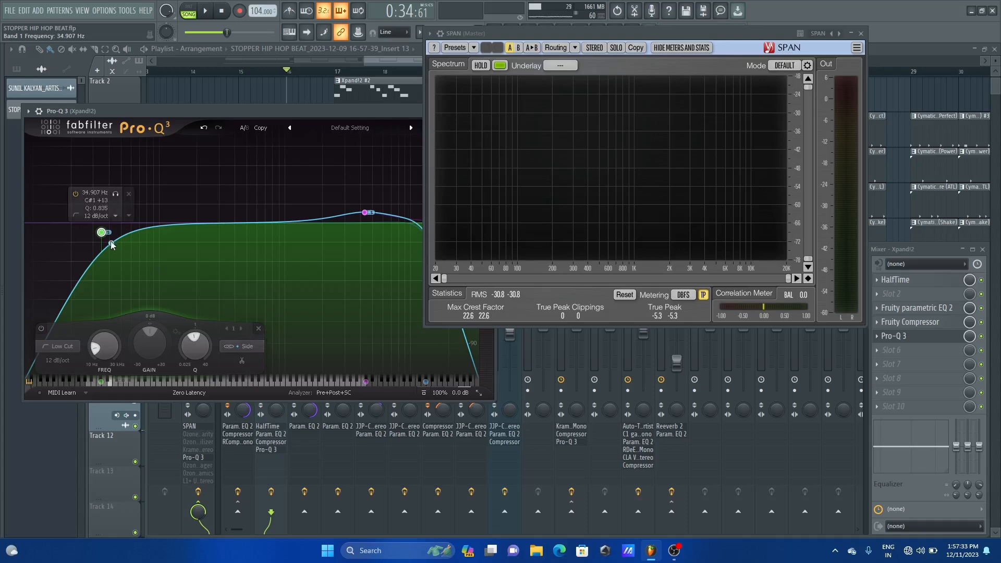
Raise the Xpand!2 low-cut frequency back toward the midrange during playback and close Pro-Q 3.
key(space)
drag(101, 232, 256, 234)
key(space)
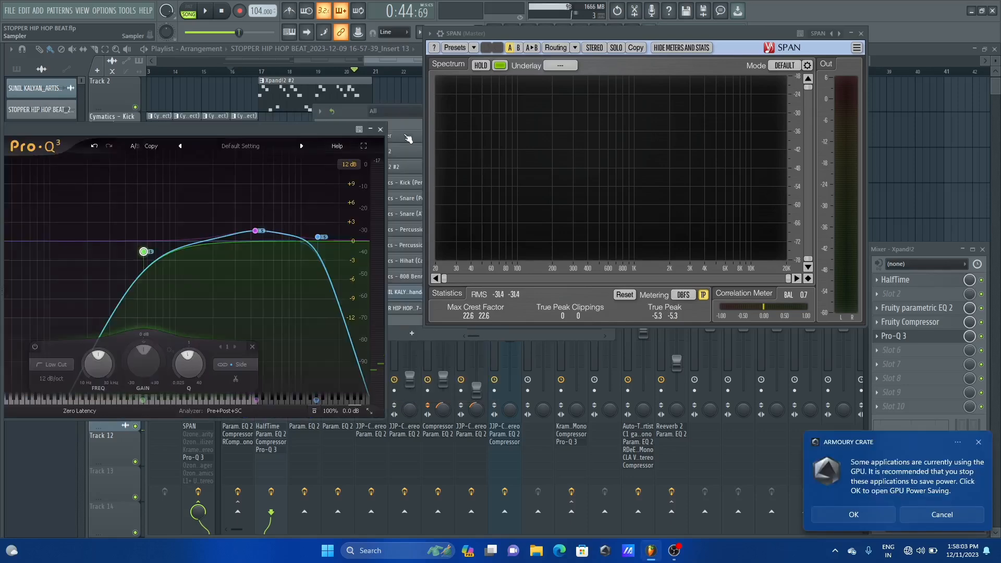
click(379, 129)
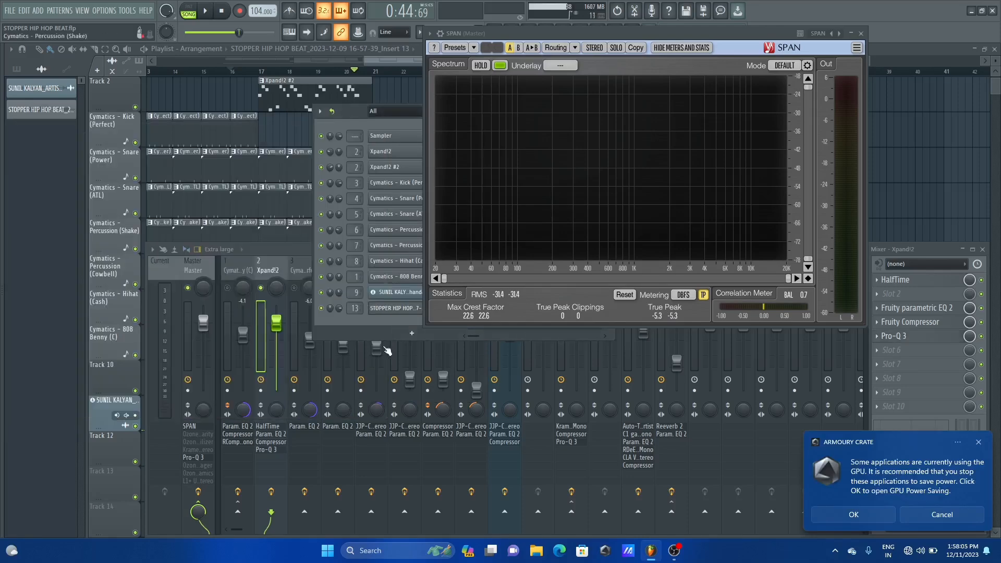
Play the soloed Xpand!2 melody and select the Master track to examine the filtered spectrum in SPAN.
key(space)
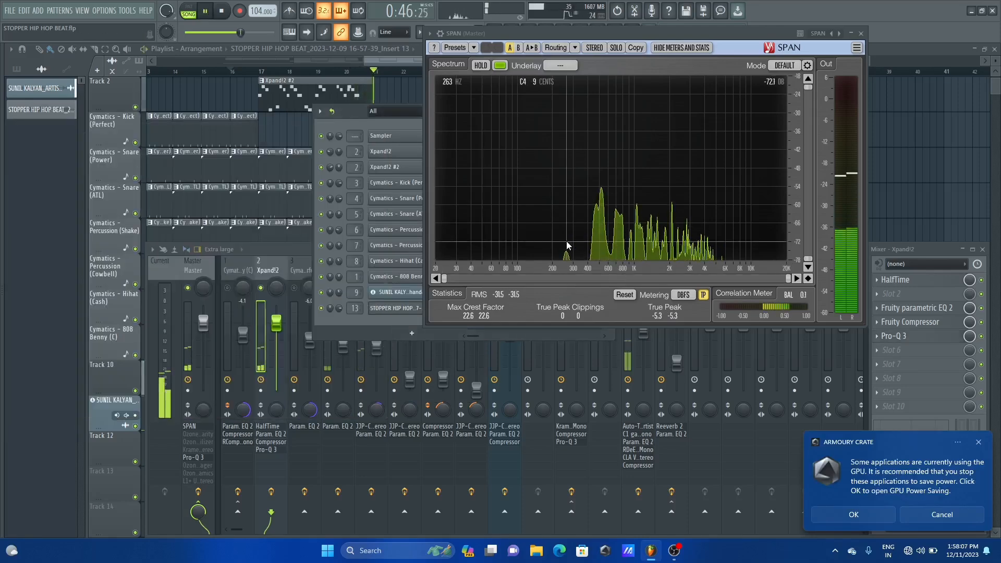
key(space)
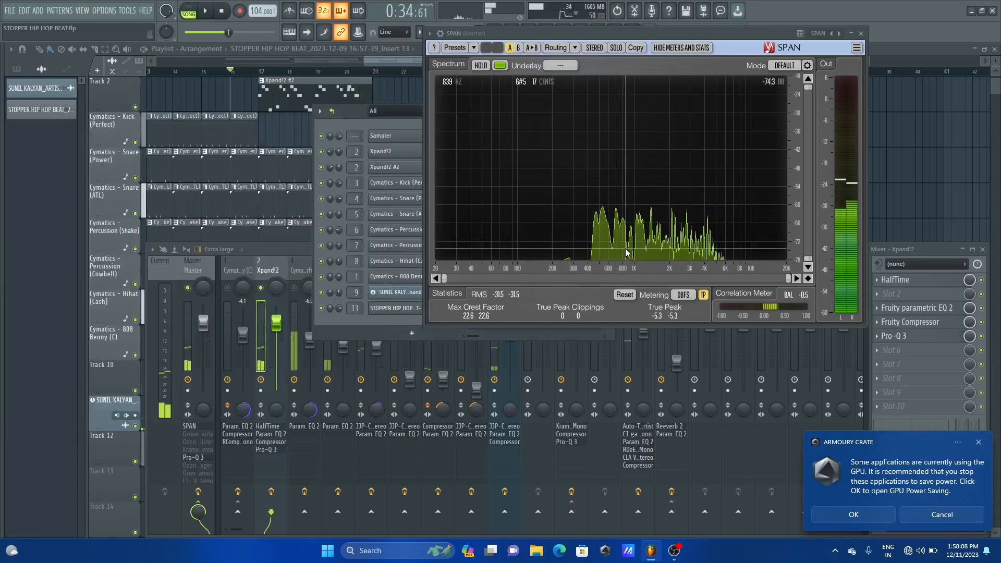
click(200, 268)
key(space)
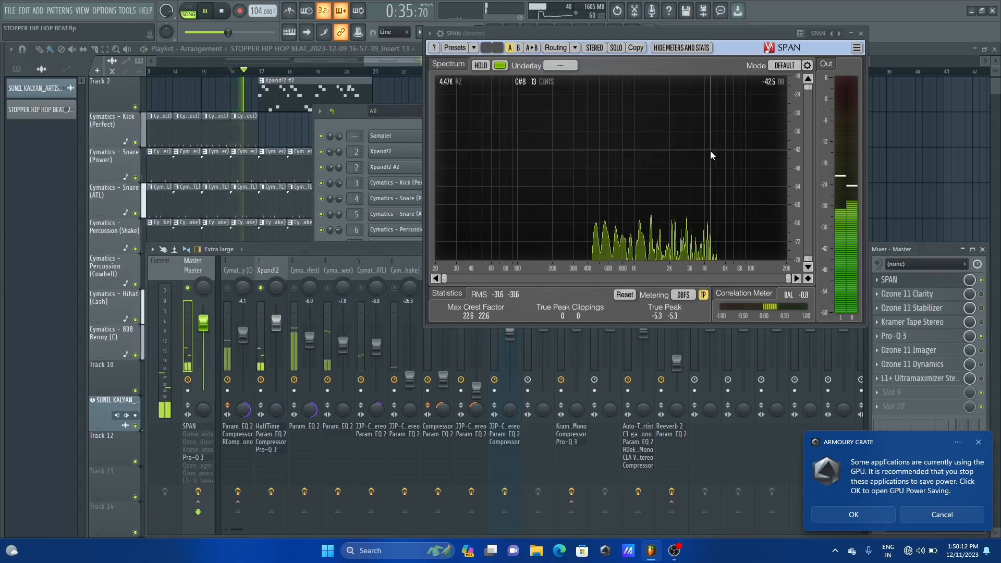
Stop the soloed melody, unsolo the Xpand!2 track and play the full beat briefly through SPAN.
key(space)
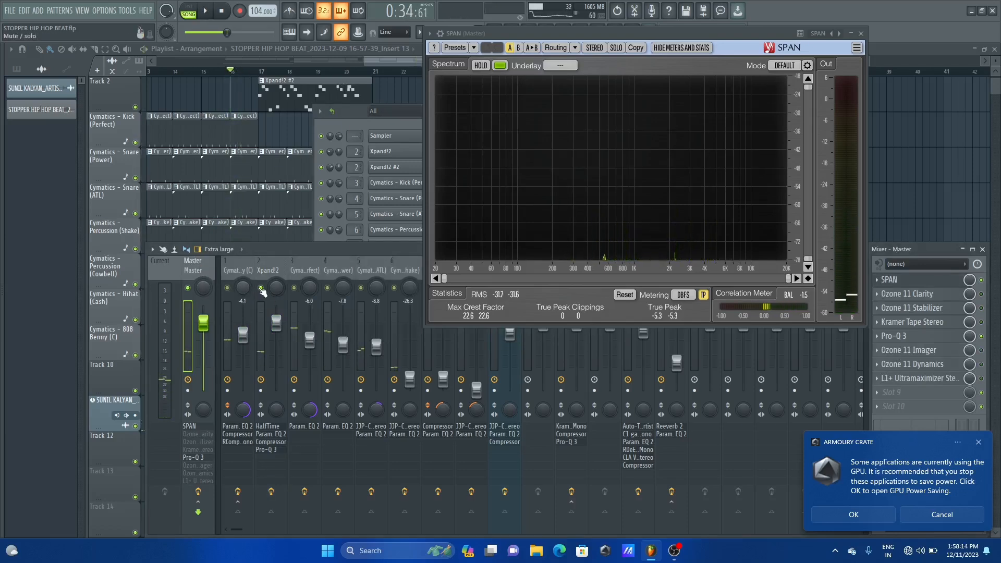
key(space)
key(space)
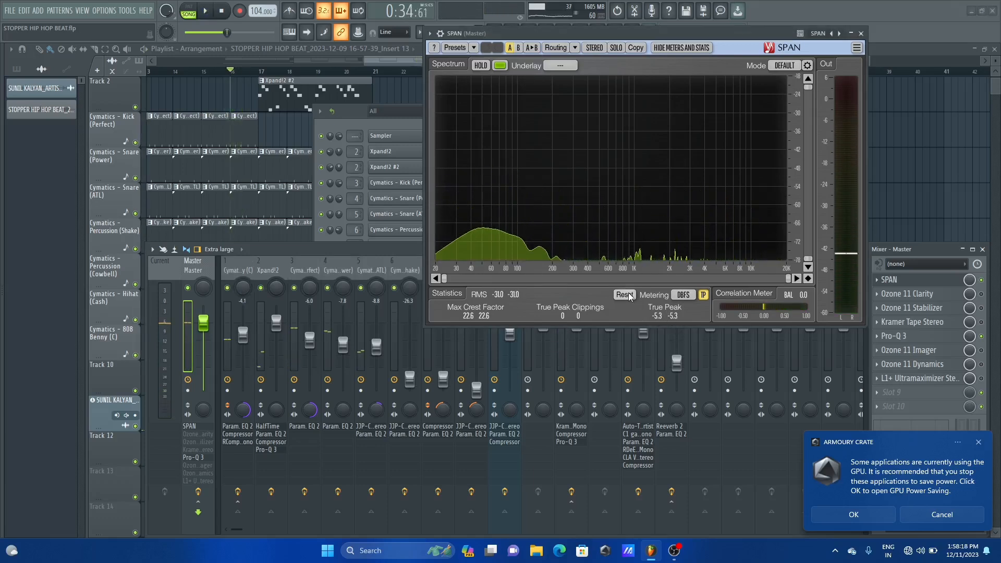
Switch SPAN's metering scale to LUFS-ML and play the beat to read its integrated loudness.
click(678, 295)
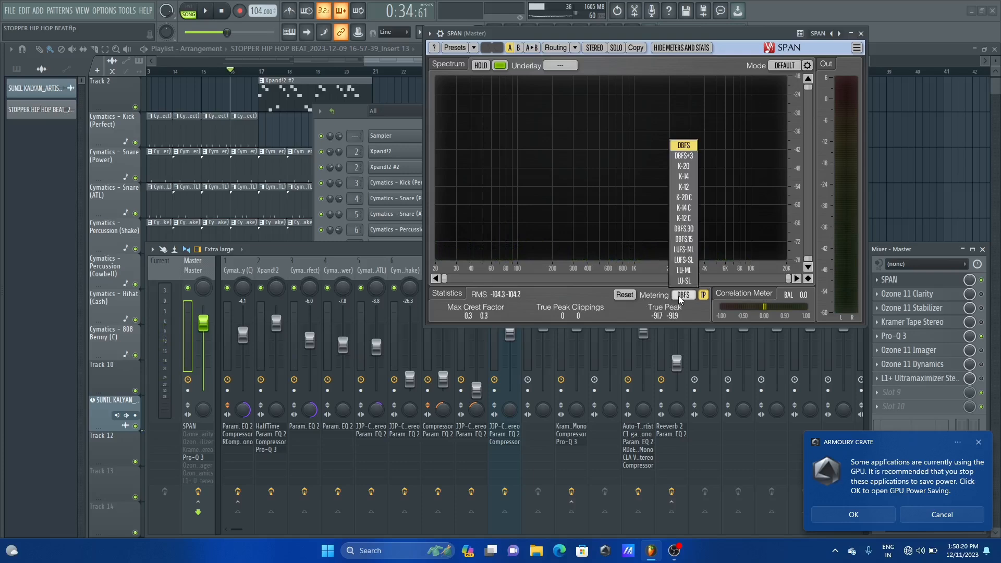
click(683, 252)
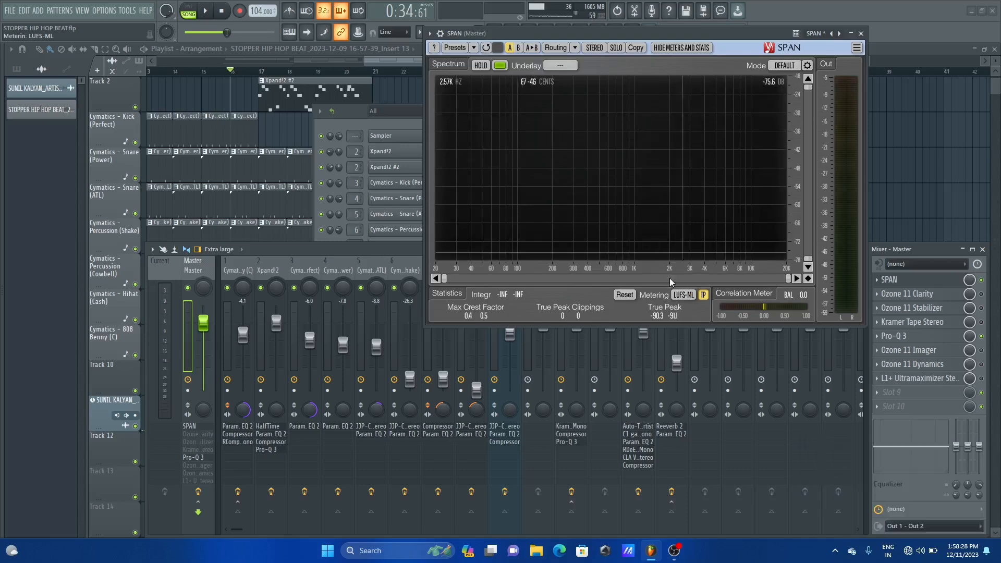
key(space)
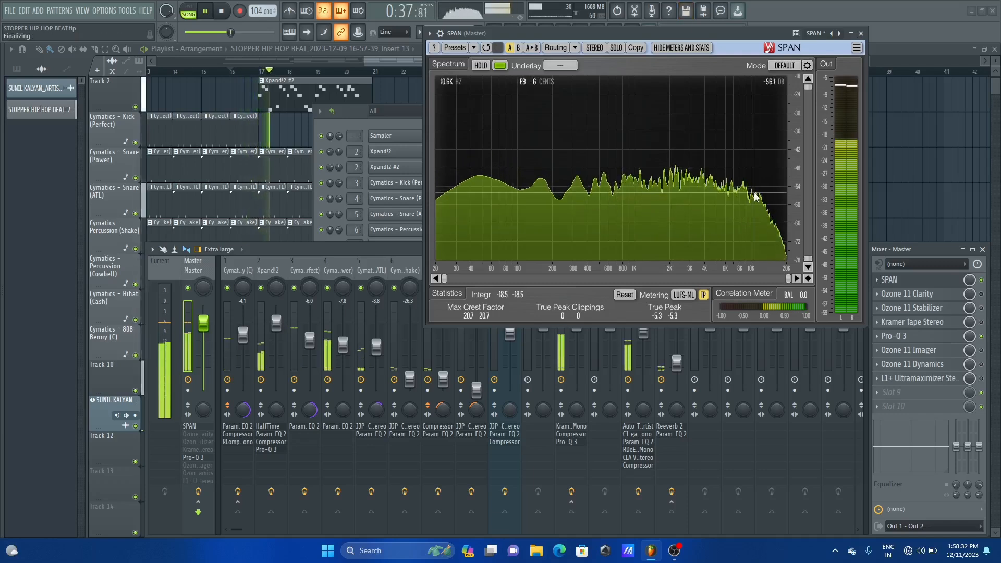
key(space)
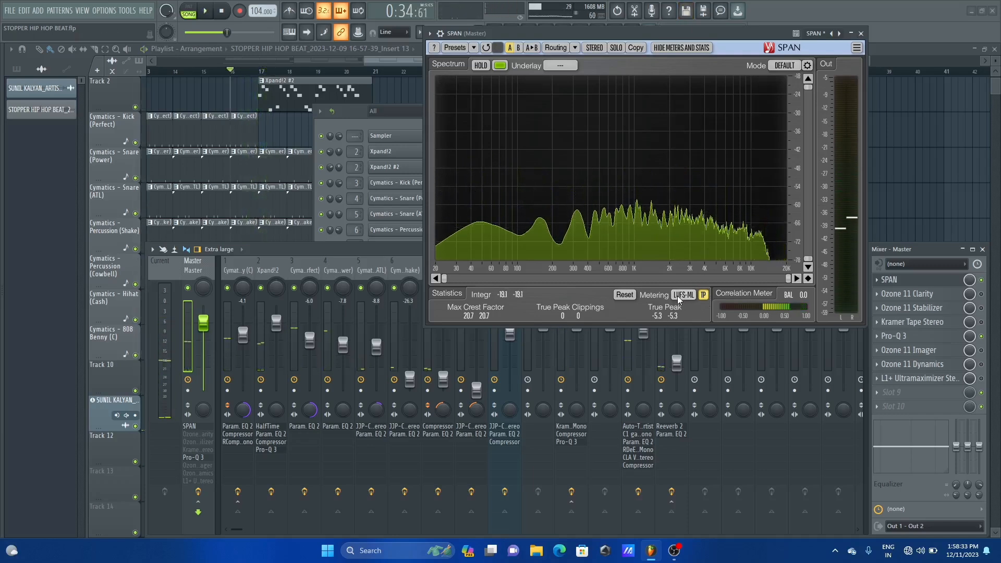
Return SPAN's metering scale to DBFS and play the passage to check its RMS level and true peak clippings.
click(678, 295)
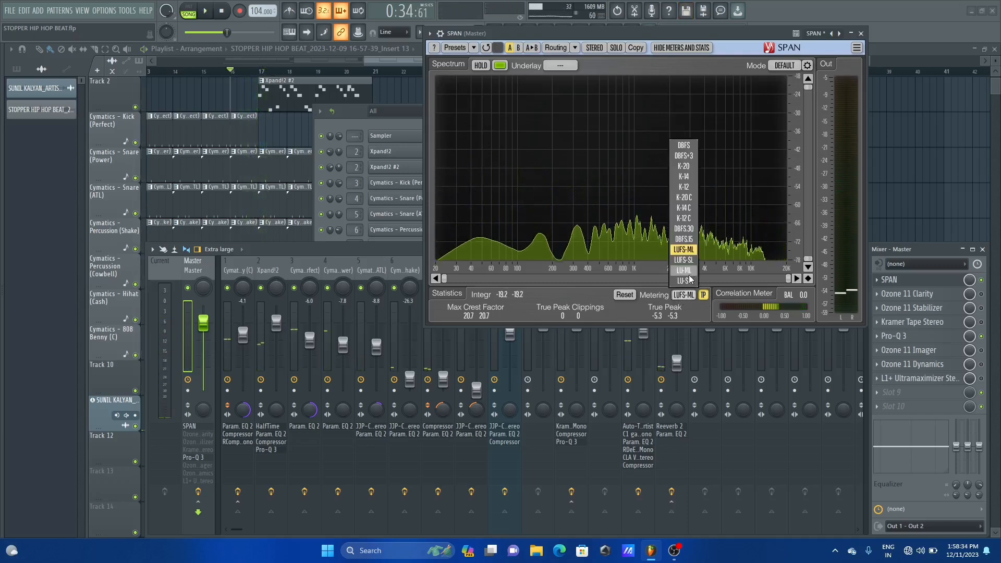
click(686, 151)
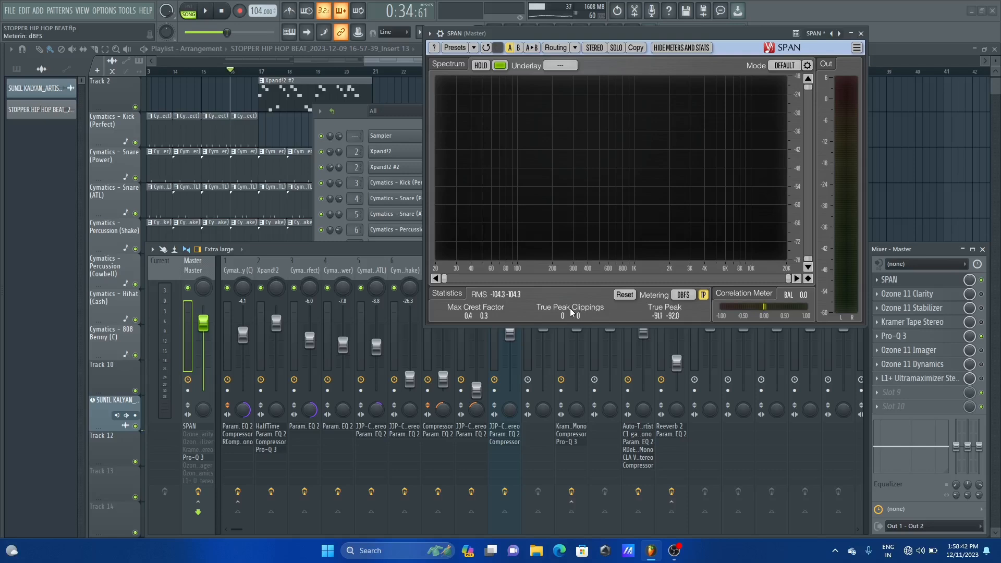
key(space)
key(space)
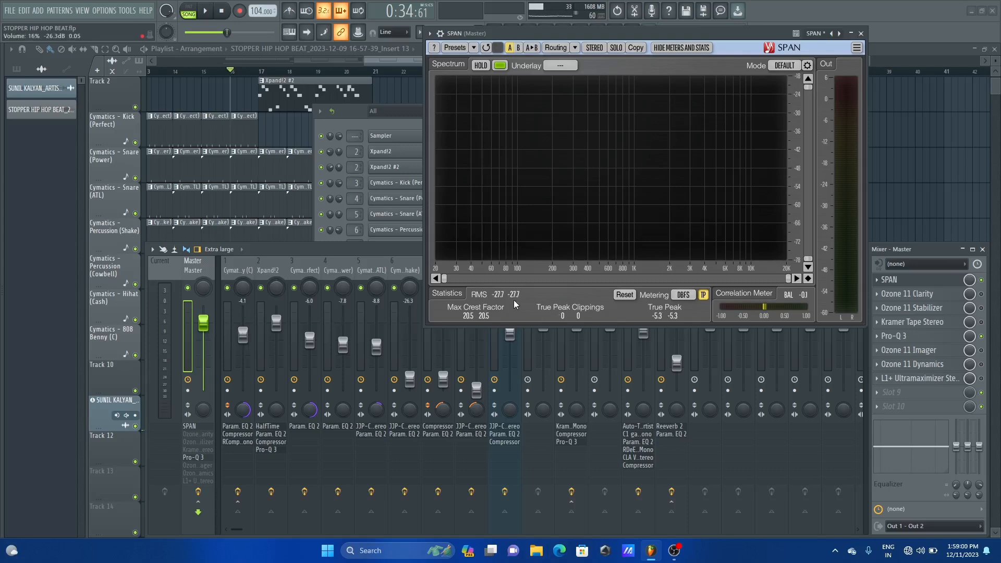
Play the beat two times, resetting SPAN's statistics during each pass to reread RMS, crest factor and true peak.
key(space)
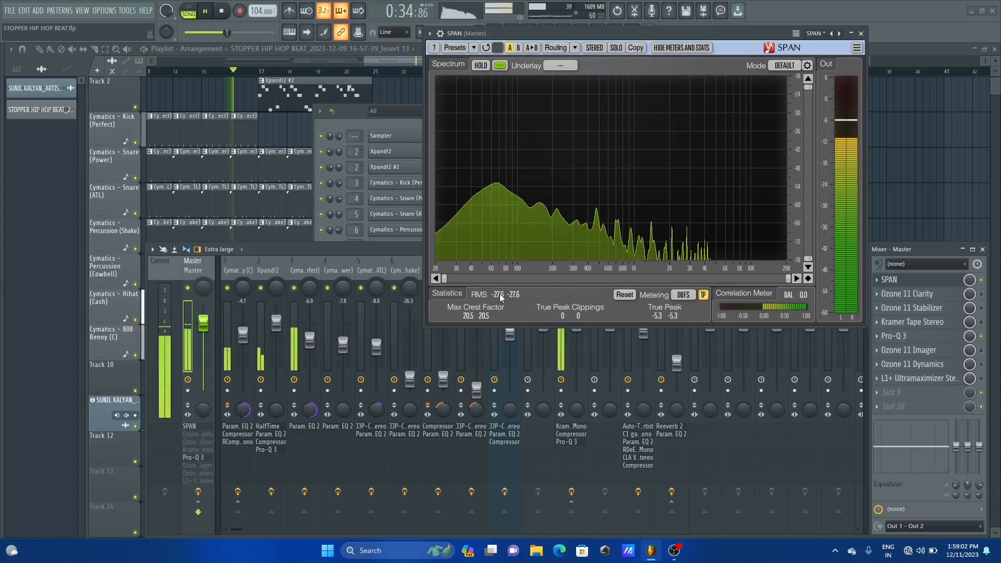
click(622, 296)
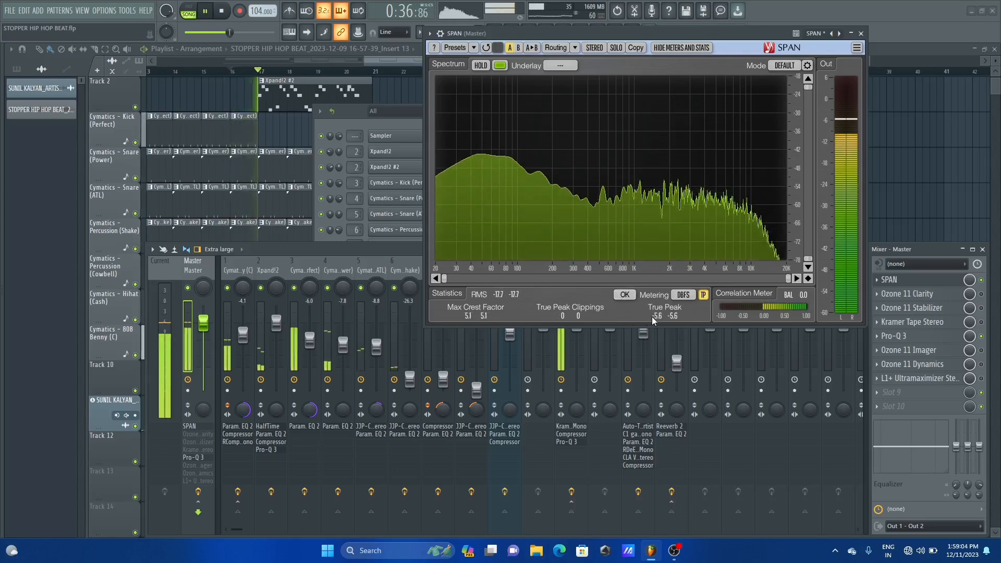
key(space)
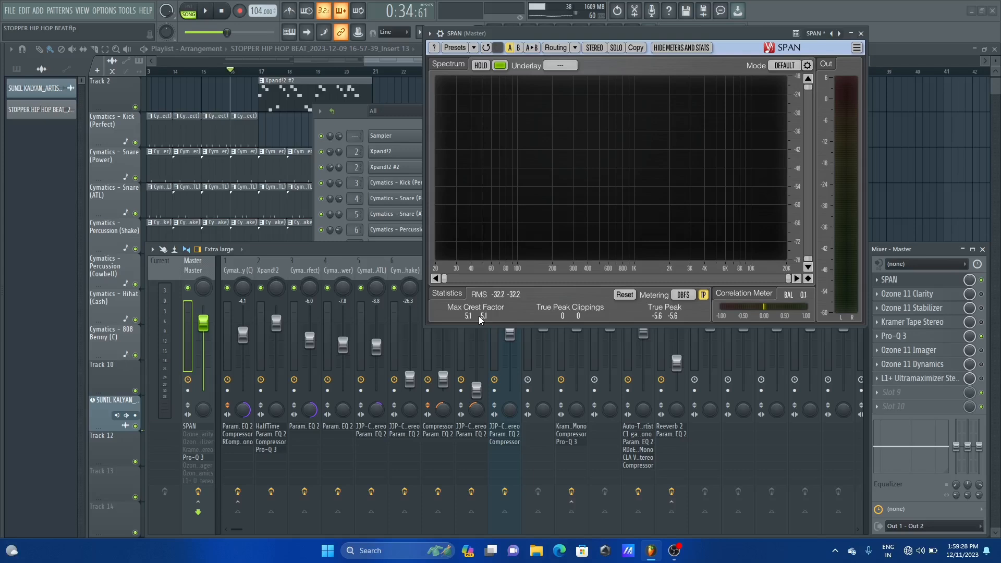
key(space)
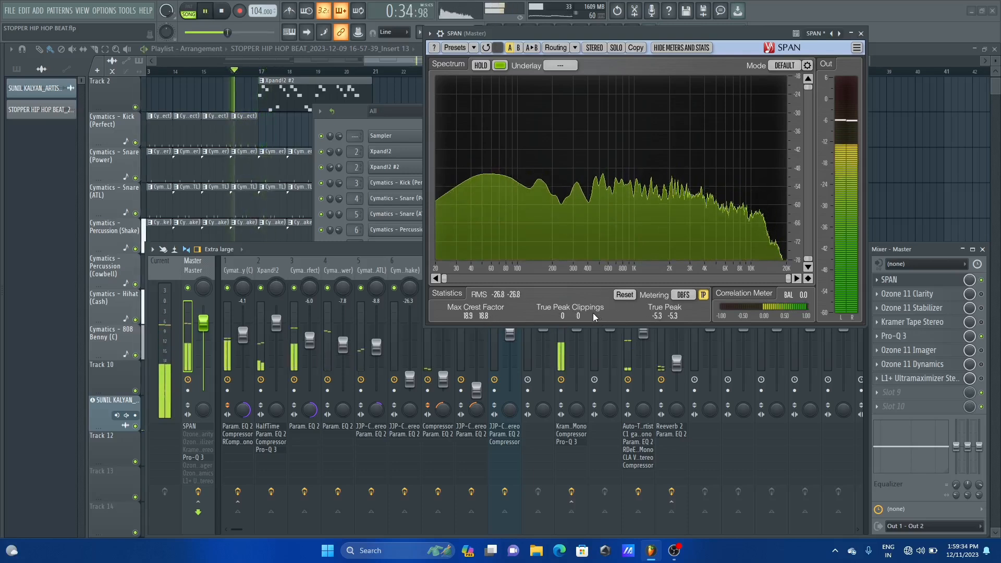
click(623, 295)
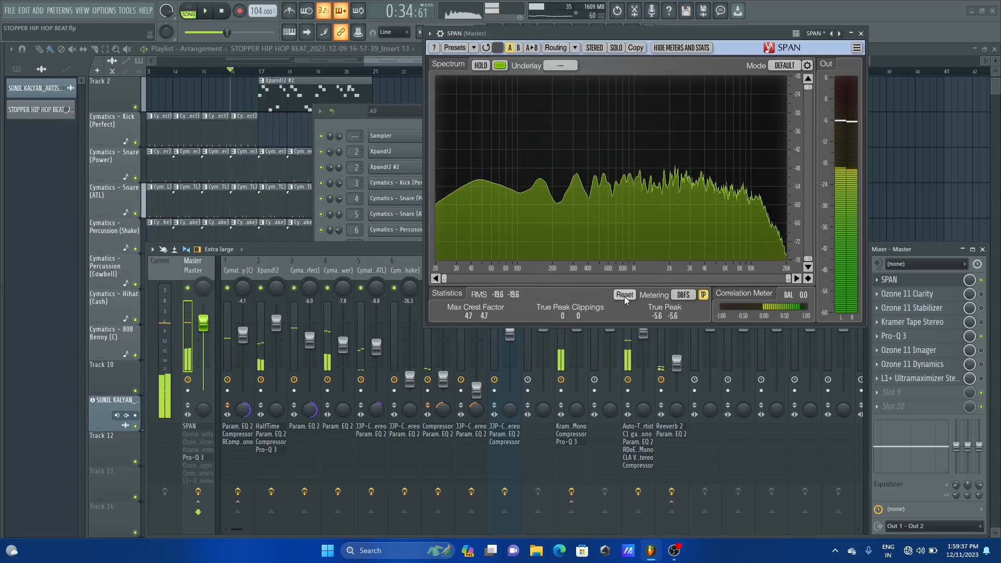
key(space)
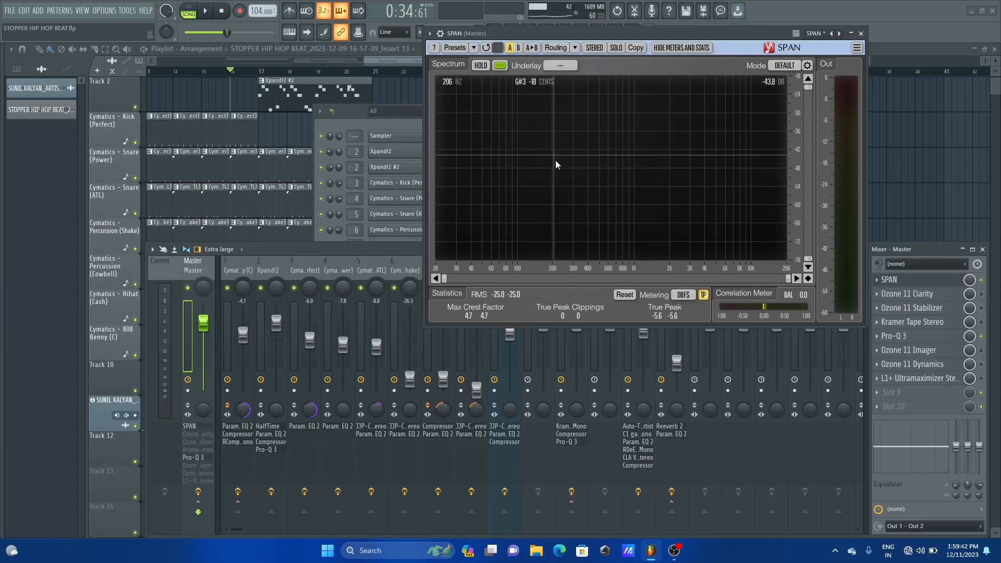
Freeze SPAN's spectrum with Hold during playback to examine the captured curve, and release the hold.
key(space)
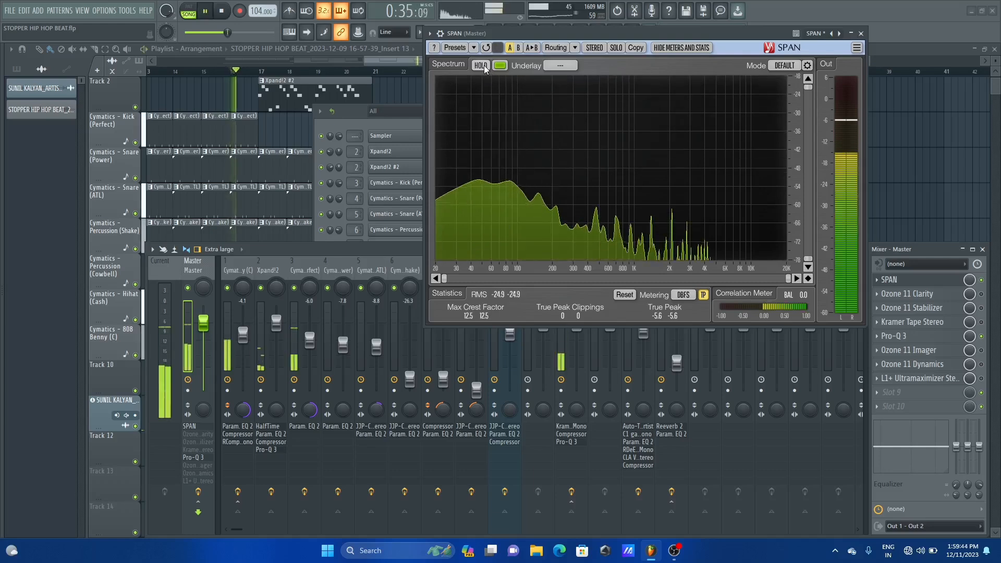
click(480, 65)
key(space)
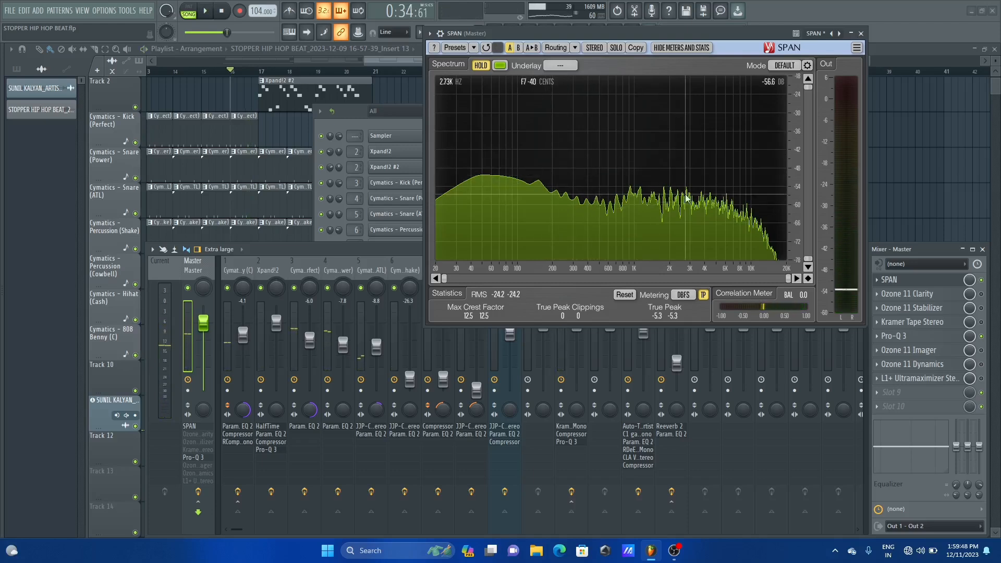
click(481, 65)
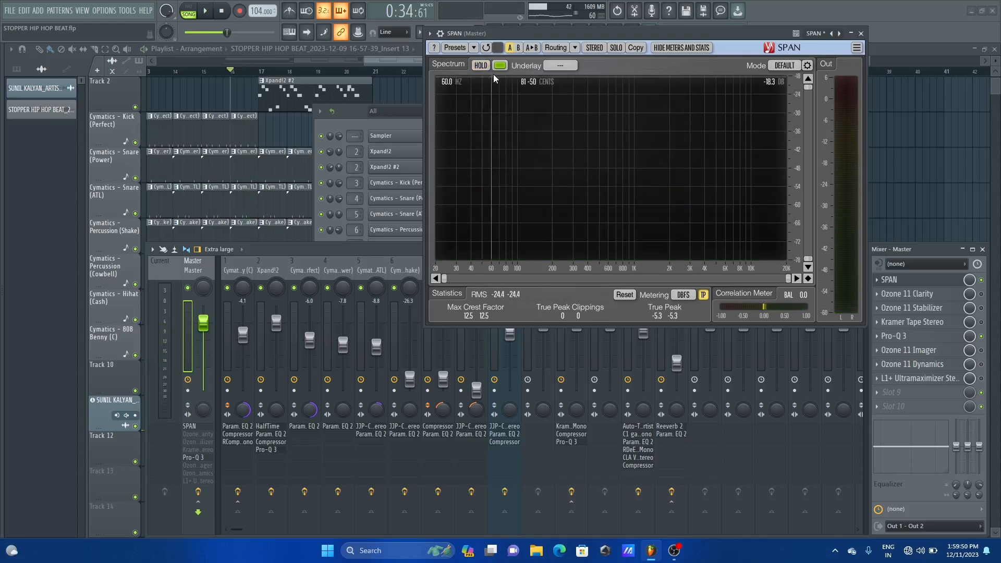
Change SPAN's spectrum colour to blue and play the beat to check the recoloured display.
click(499, 65)
click(502, 191)
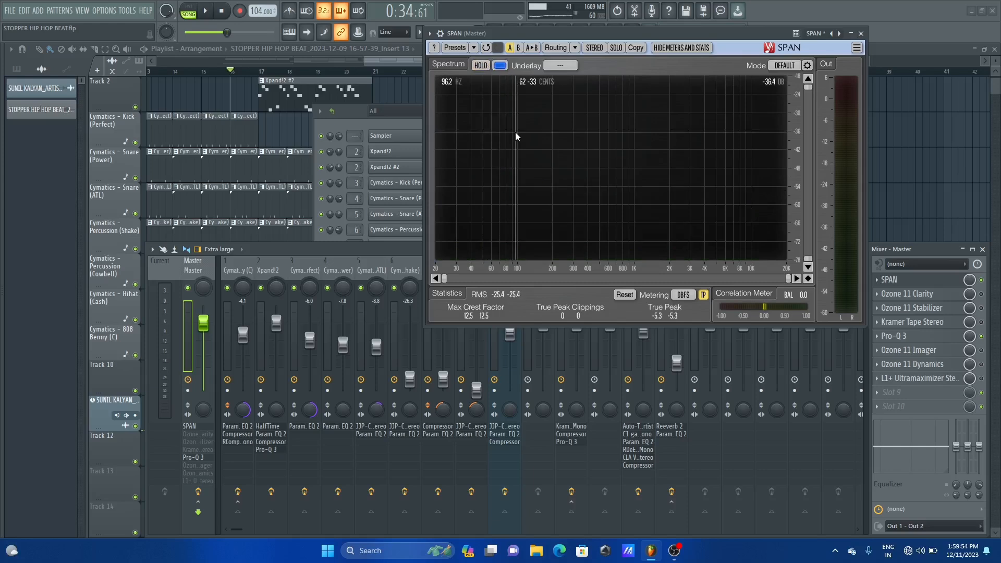
key(space)
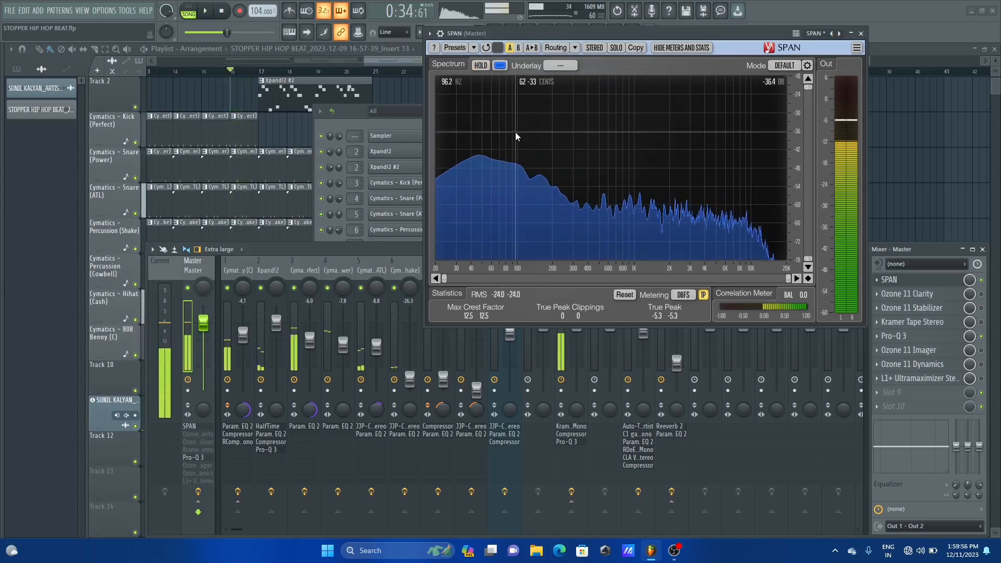
key(space)
Choose the Default spectrum mode in SPAN and play the beat to observe how its curve responds.
click(784, 65)
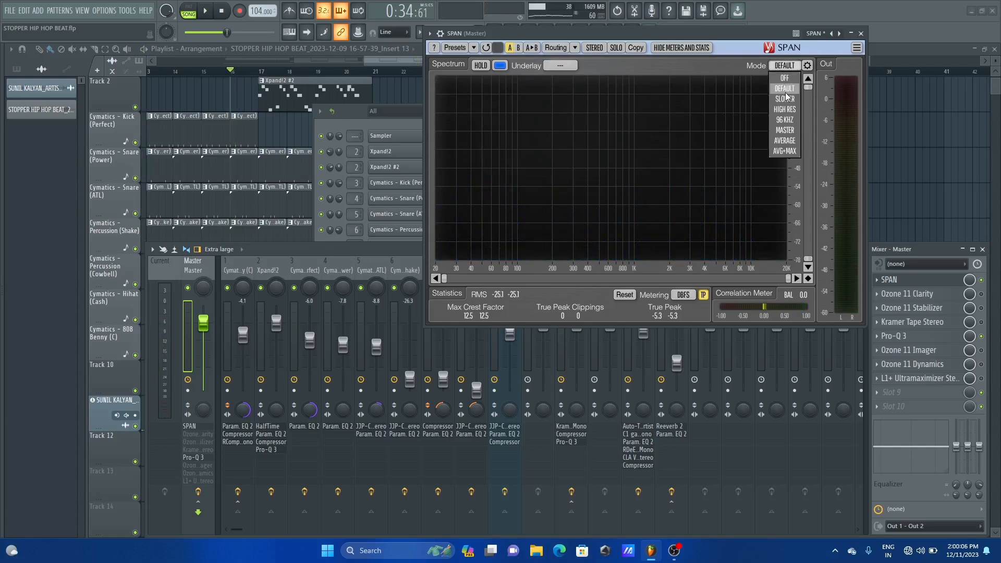
click(784, 88)
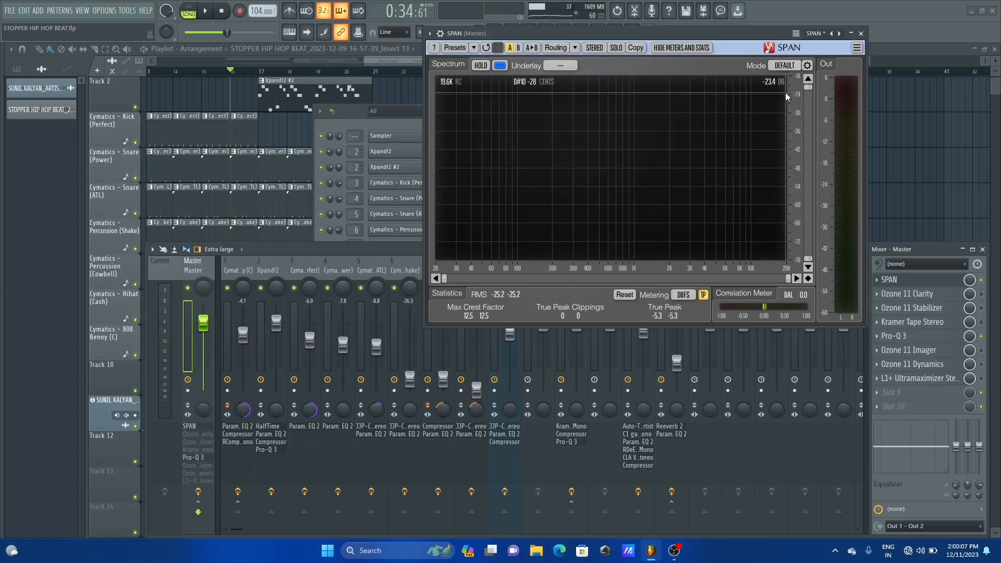
key(space)
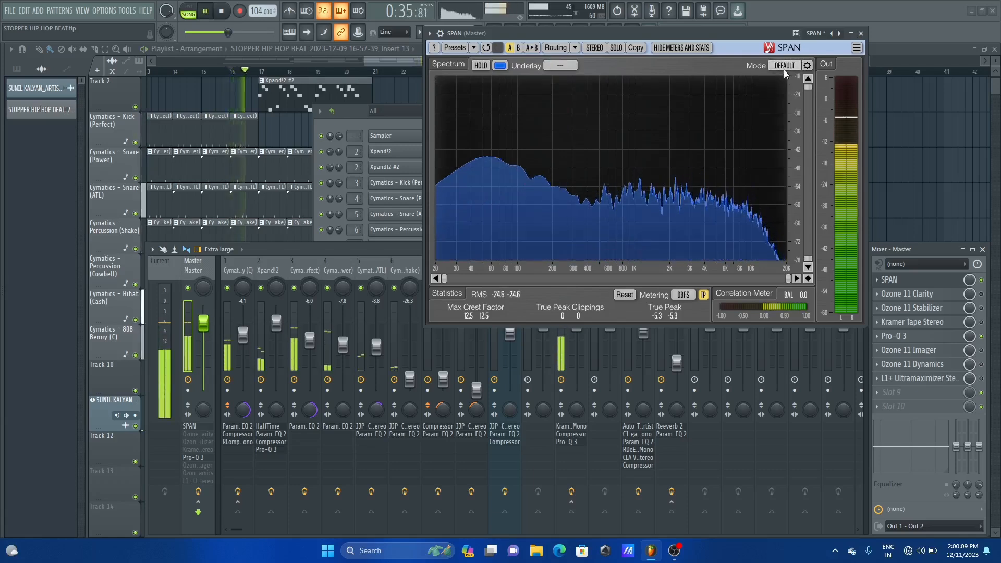
key(space)
Set SPAN's spectrum mode to Slower and play the beat to compare its response.
click(781, 67)
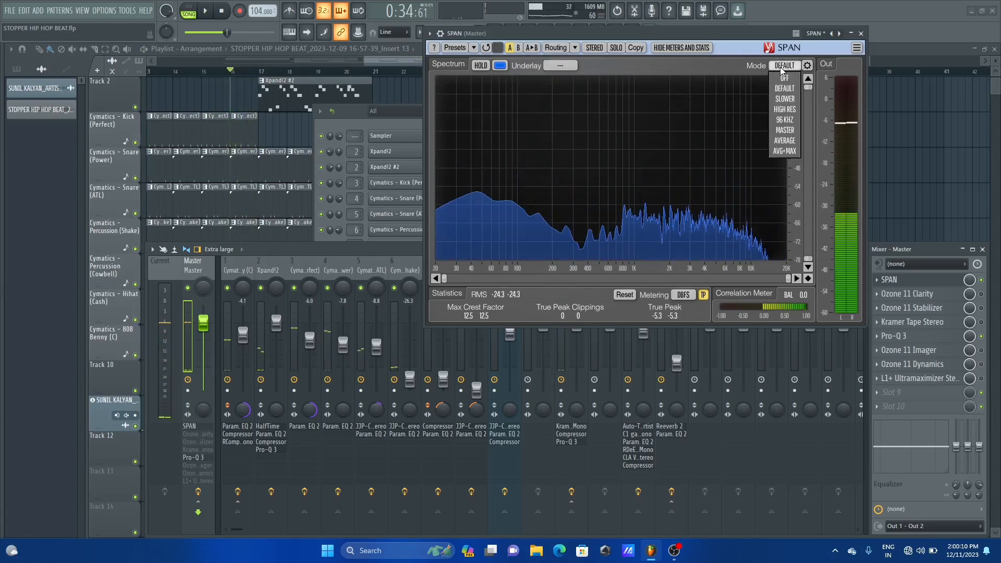
click(784, 98)
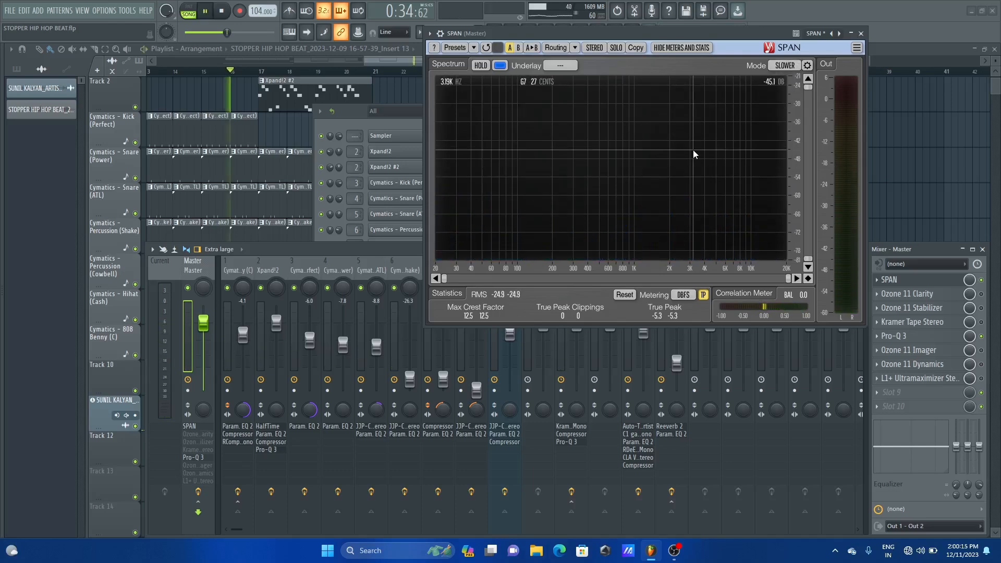
key(space)
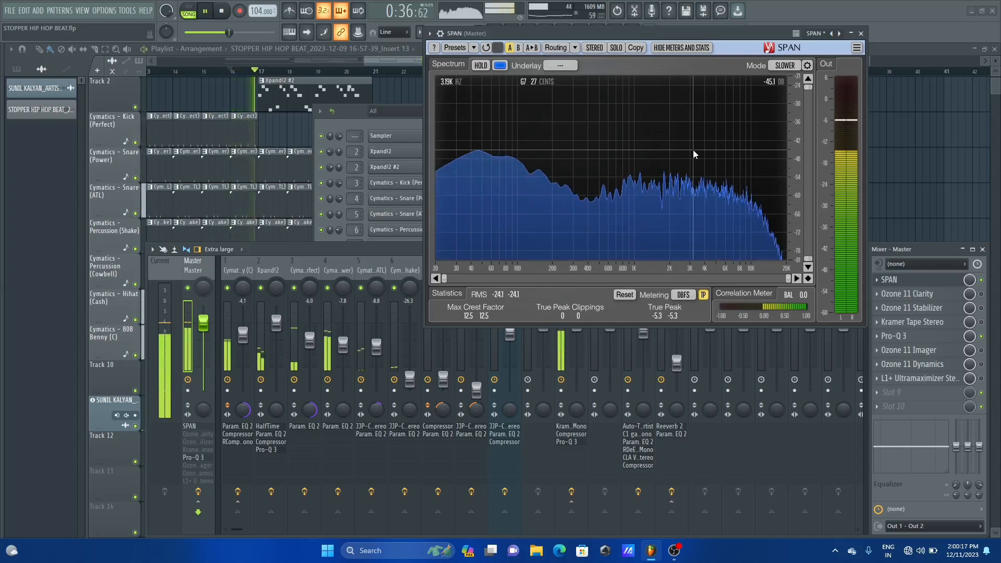
key(space)
Set SPAN's spectrum mode to High Res and play the beat to examine the finer frequency detail.
click(785, 66)
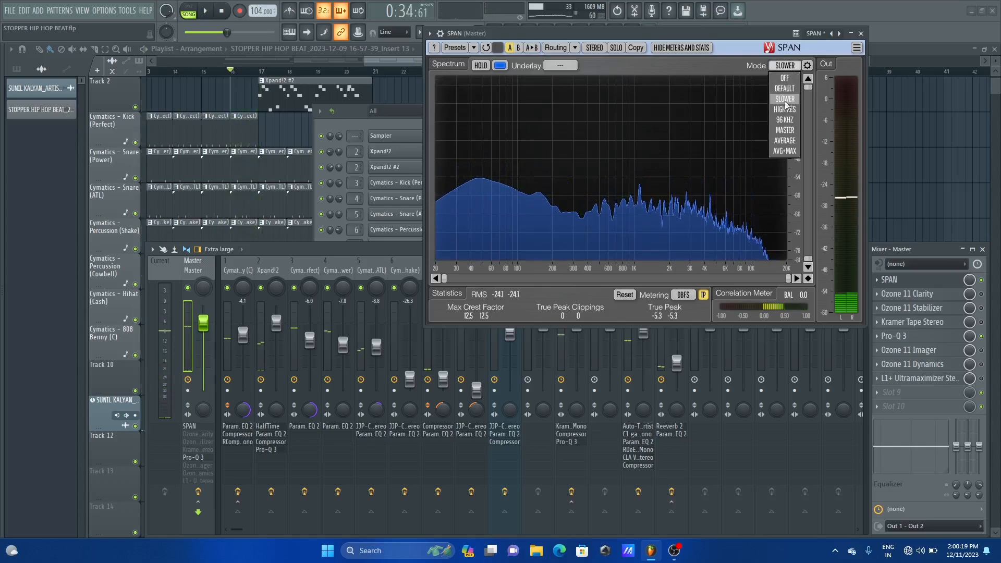
click(784, 111)
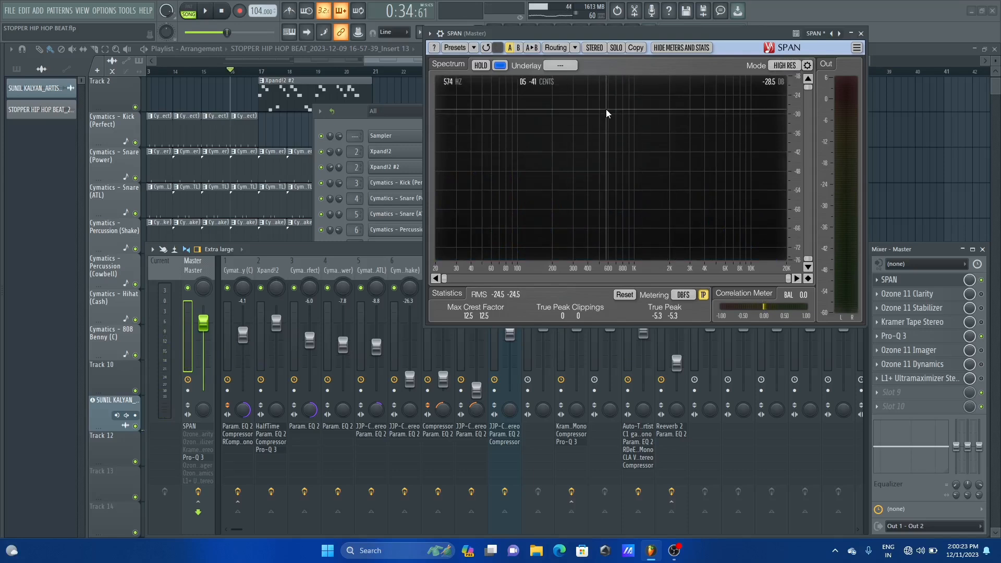
key(space)
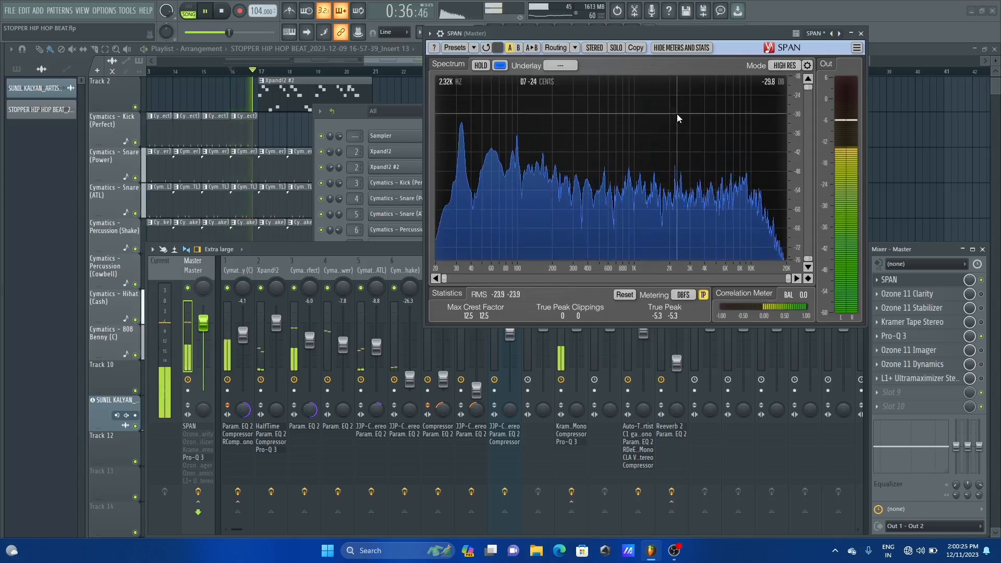
key(space)
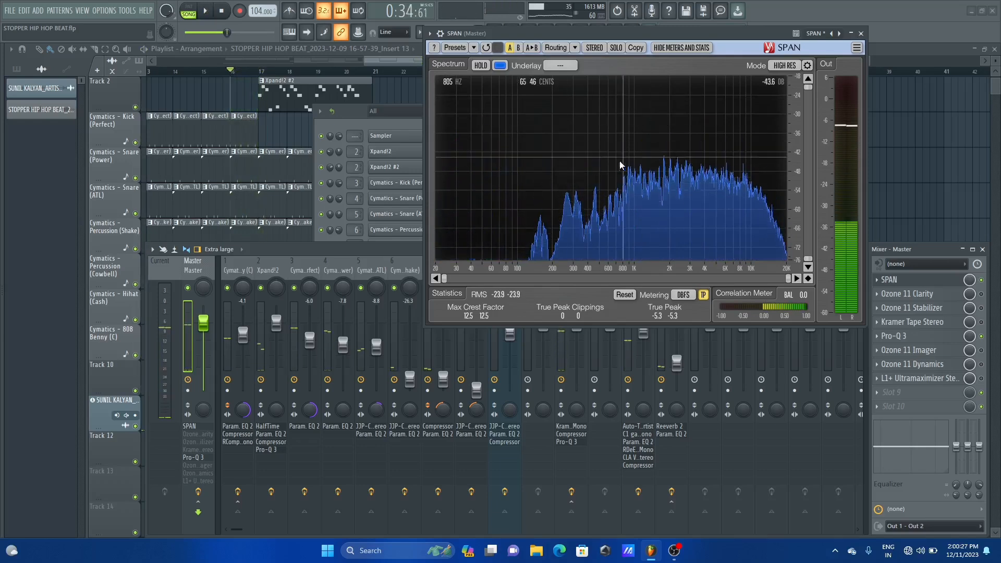
Try SPAN's Master spectrum mode, restore the Default mode and play the beat once more.
click(785, 65)
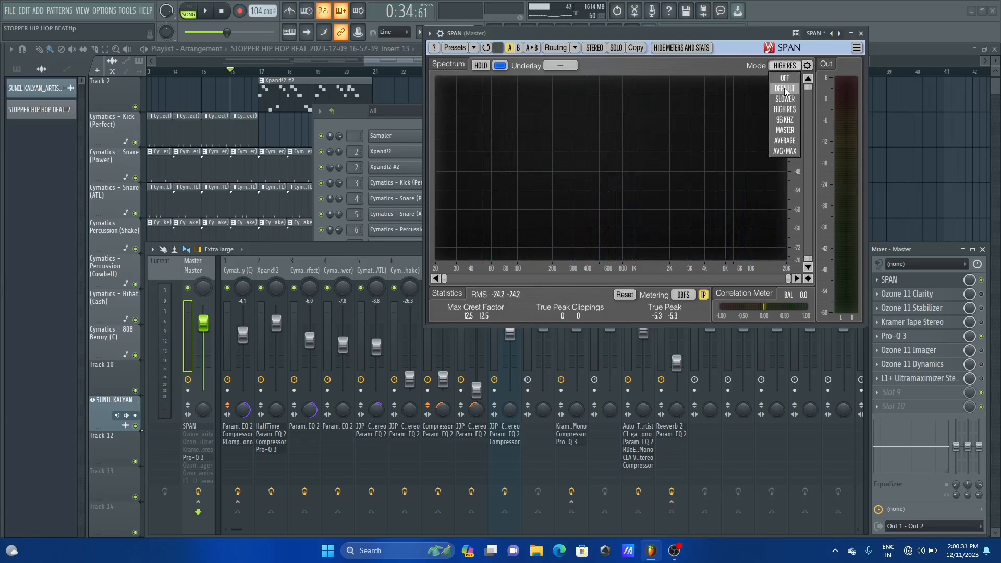
click(785, 130)
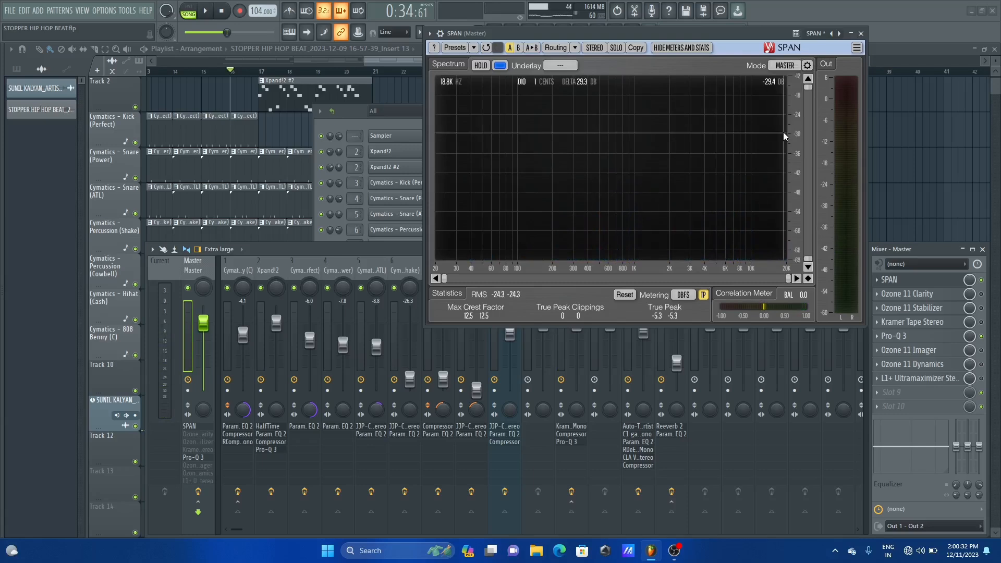
click(784, 65)
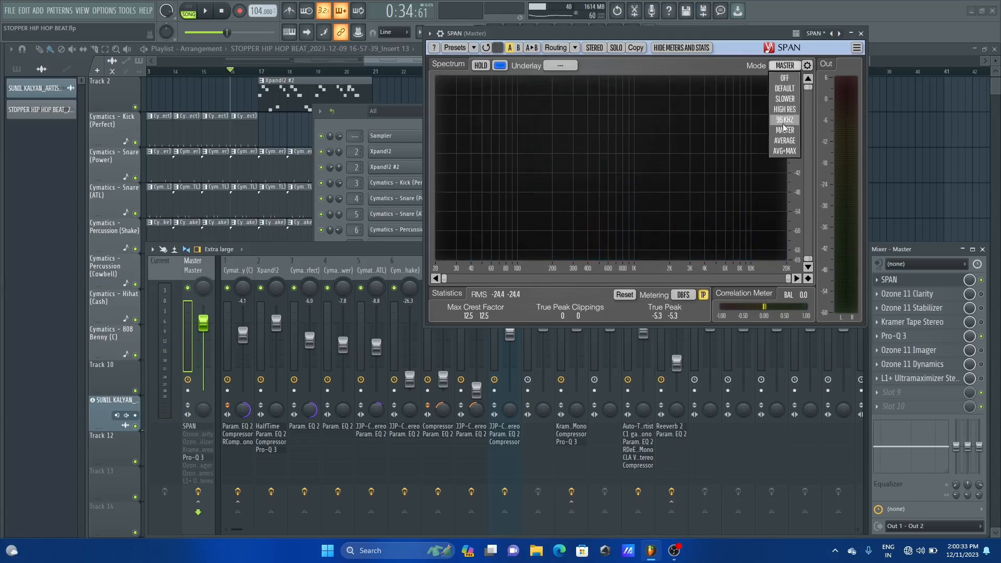
click(786, 89)
key(space)
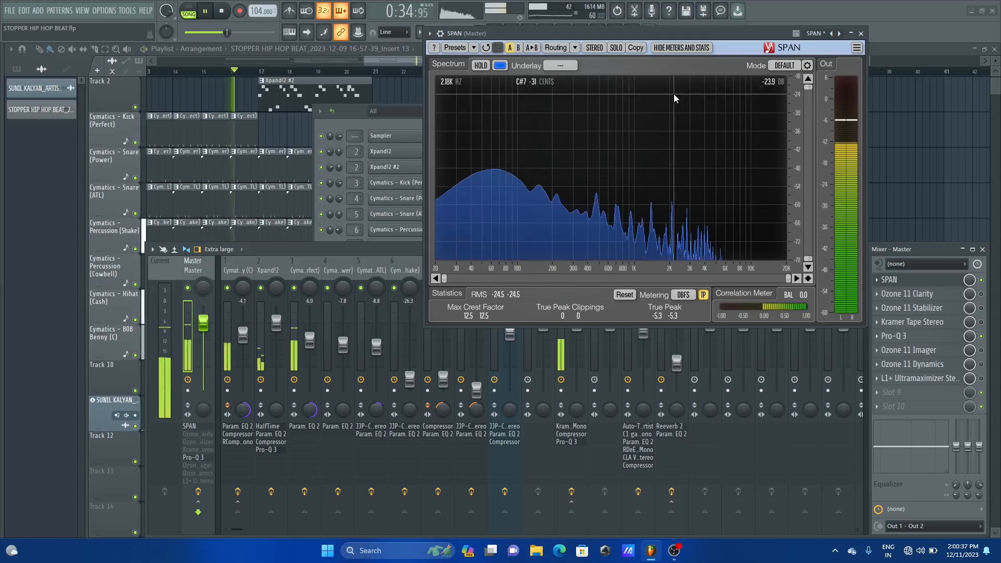
key(space)
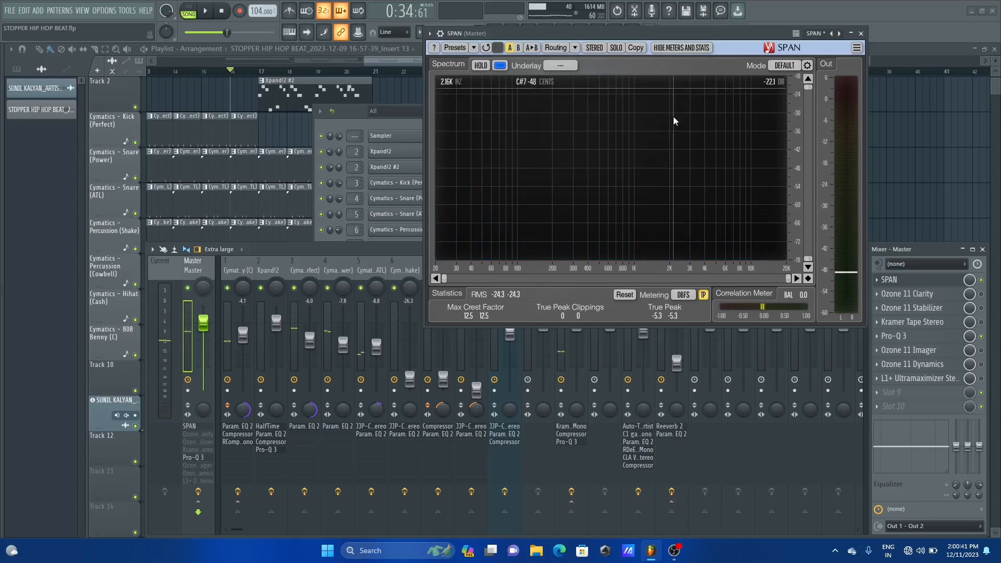
Hide SPAN's meters and statistics, play the beat on the enlarged spectrum, and bring the meters and statistics back.
click(675, 48)
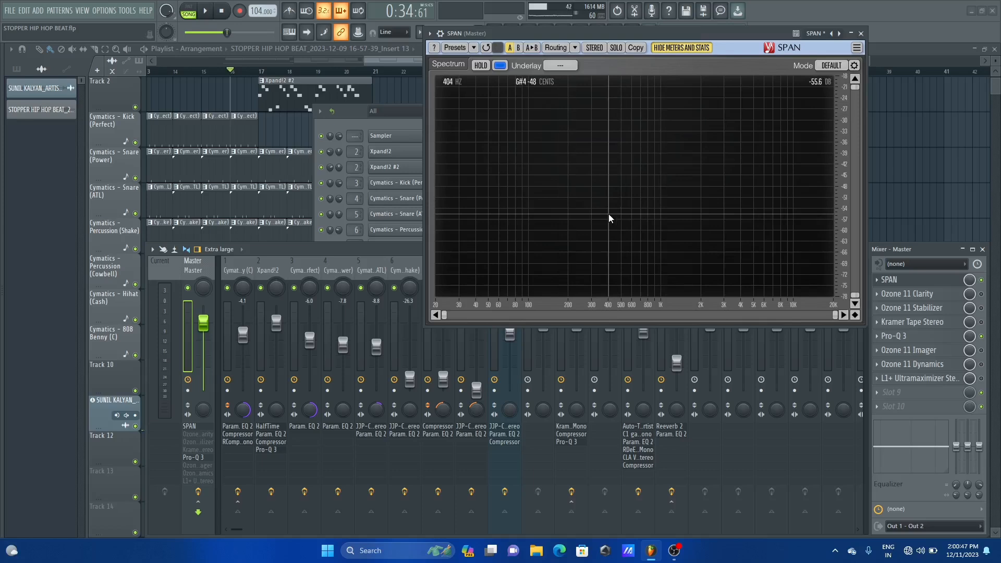
key(space)
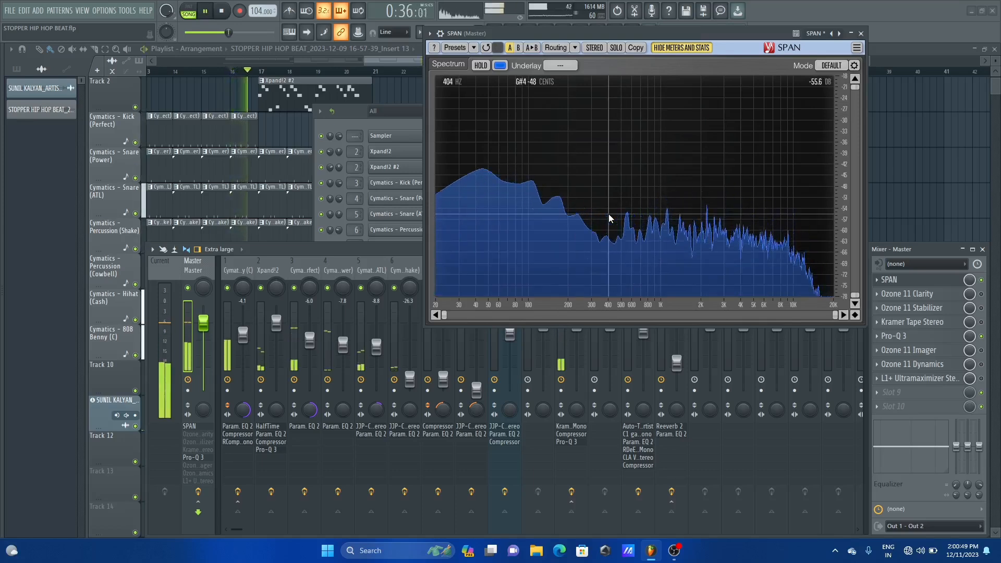
key(space)
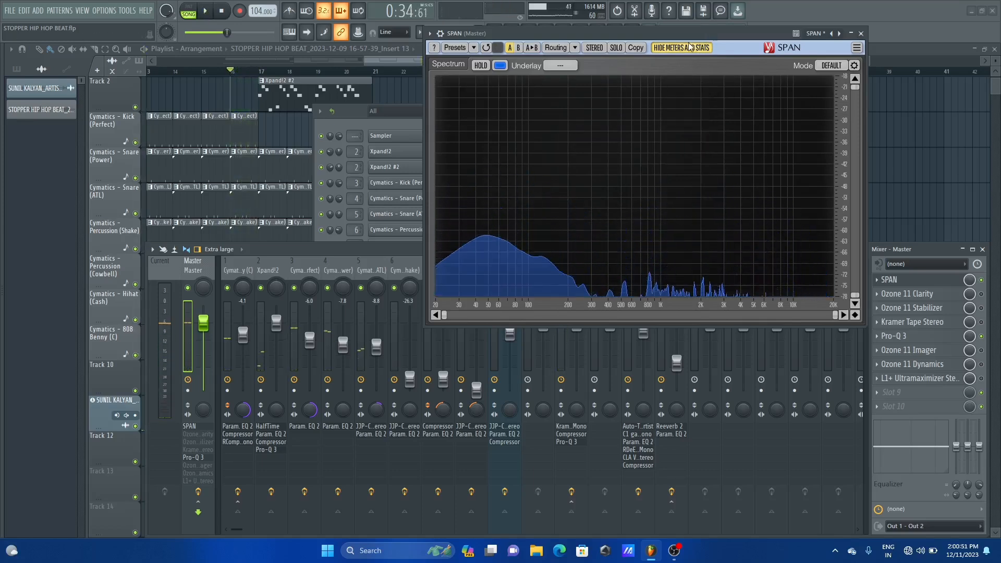
click(697, 47)
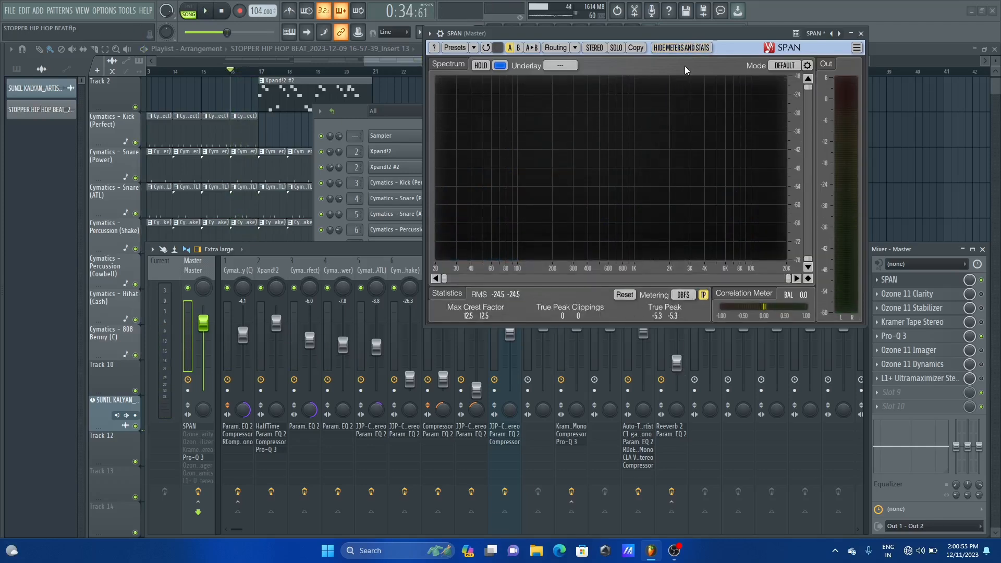
click(636, 48)
click(636, 48)
click(594, 48)
click(598, 47)
Turn on SPAN's Solo option and play the beat, sweeping across the low part of the spectrum to audition it.
click(617, 47)
key(space)
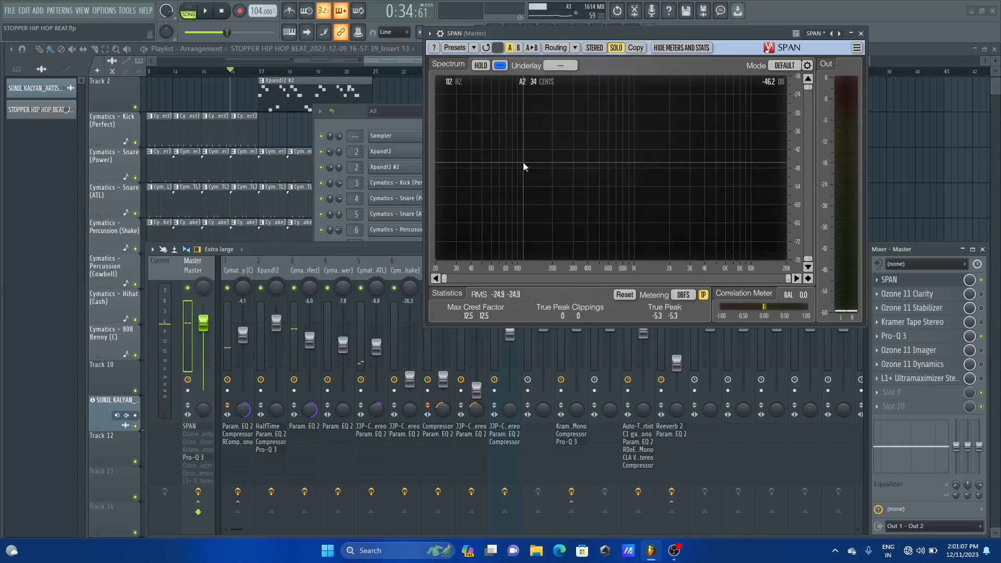
key(space)
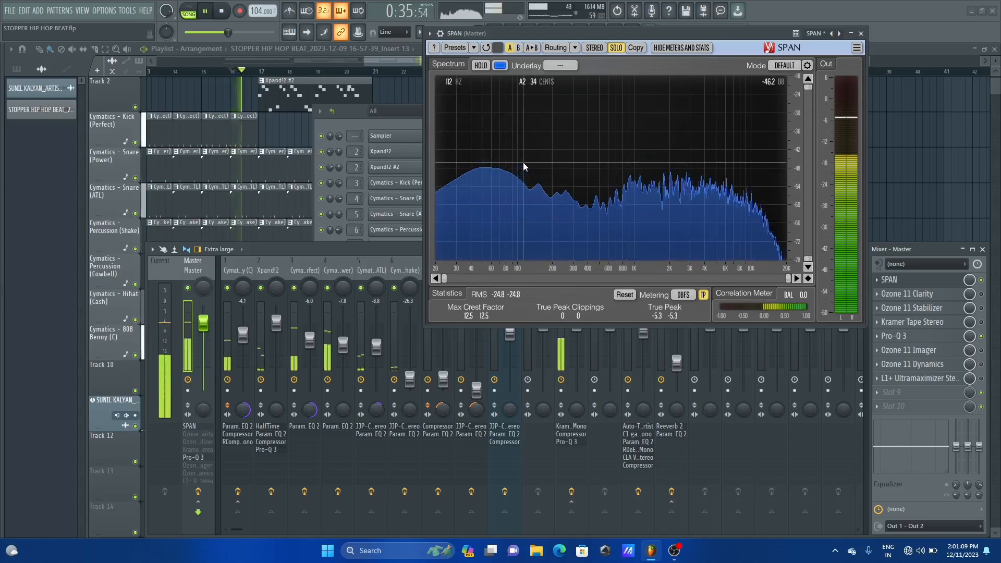
key(space)
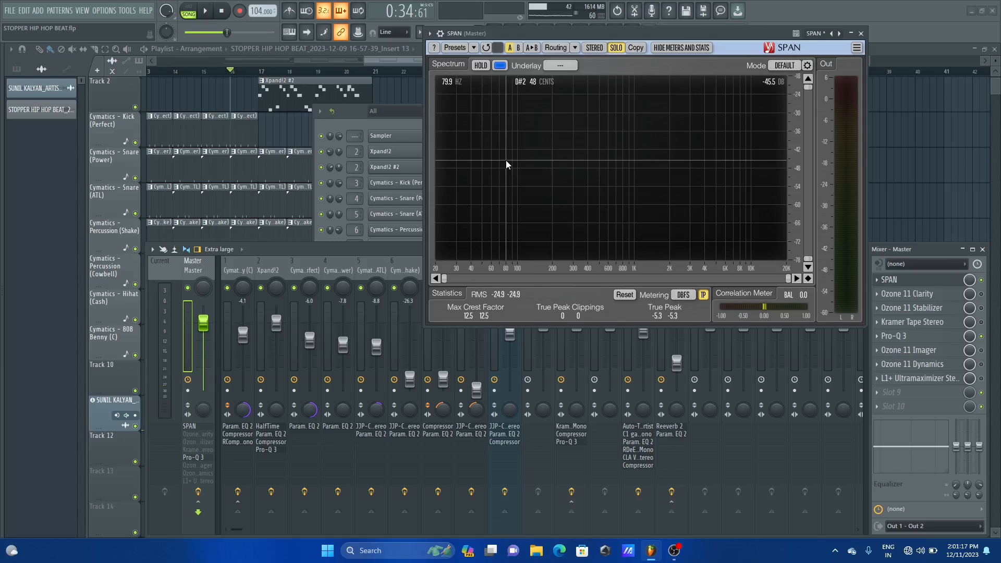
key(space)
drag(506, 161, 539, 123)
key(space)
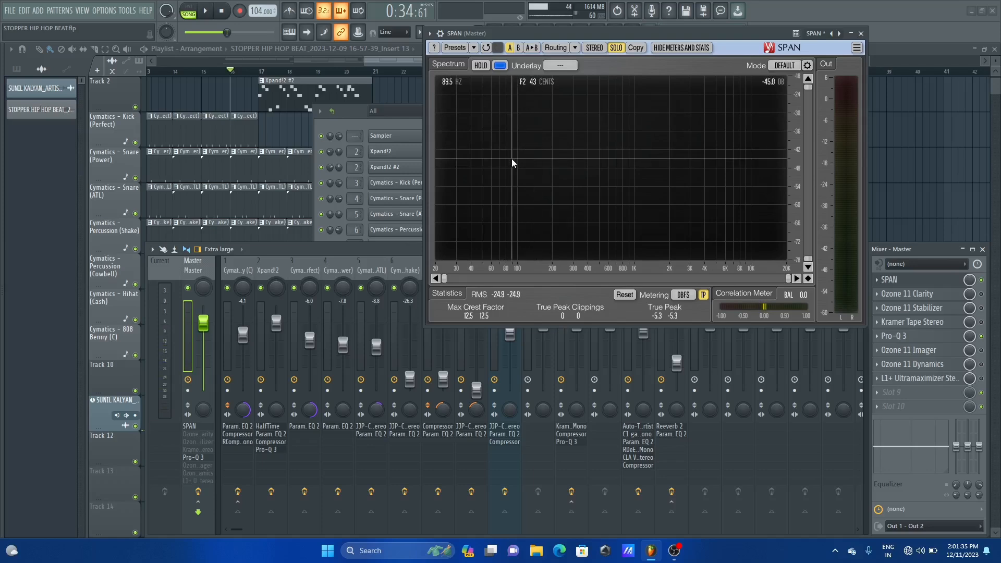
Narrow SPAN's frequency axis to 20–80 Hz, play the beat, and restore the upper limit to 20K.
drag(790, 281, 508, 279)
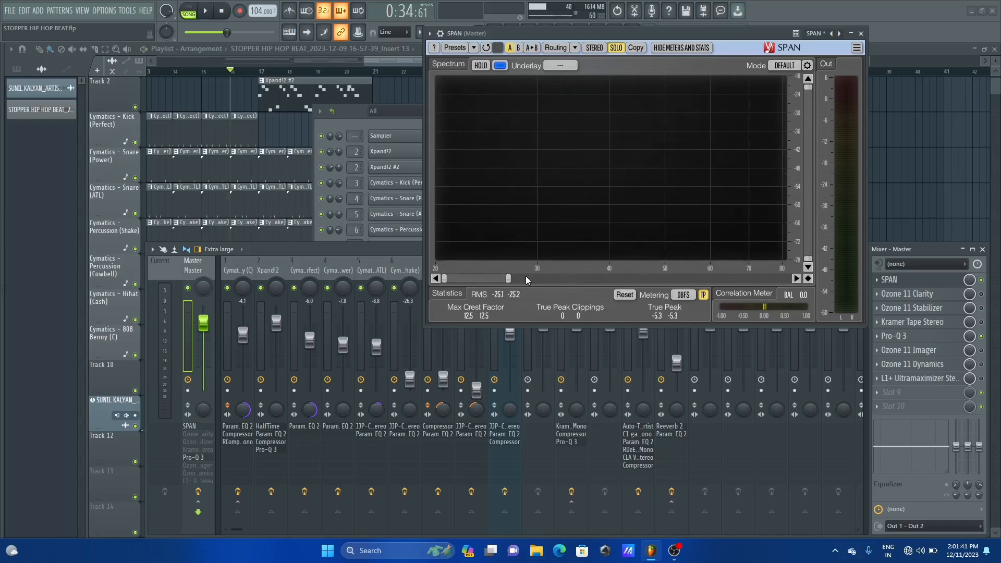
key(space)
key(space)
drag(509, 279, 788, 279)
Narrow SPAN's frequency axis to 2K–20K during playback, then restore the lower limit to 20 Hz.
drag(444, 278, 672, 279)
drag(676, 281, 444, 279)
key(space)
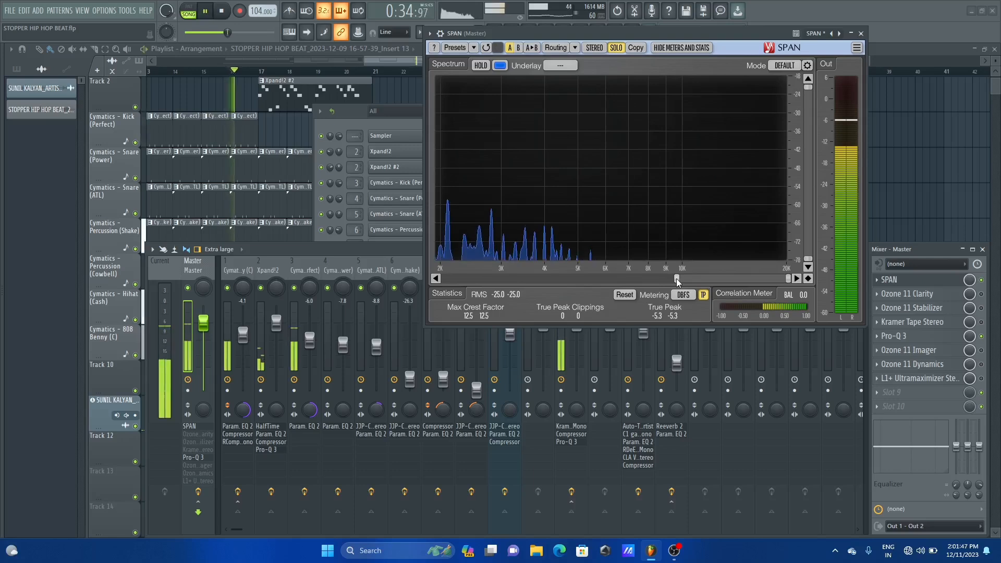
key(space)
Try the upper handle of SPAN's level range during playback, then switch to program slot B.
mouse_move(808, 87)
mouse_down()
mouse_move(807, 225)
mouse_move(808, 86)
mouse_up()
key(space)
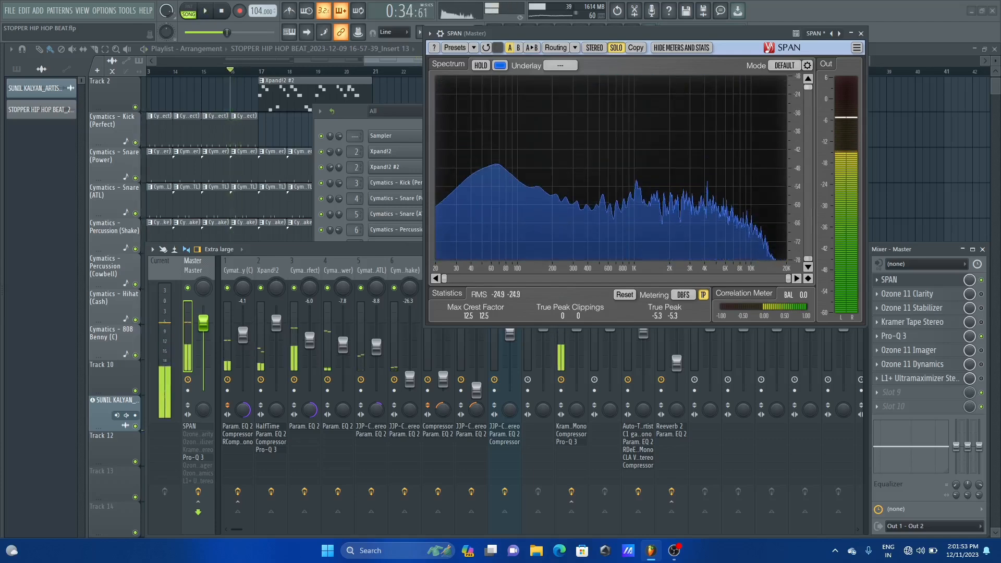
key(space)
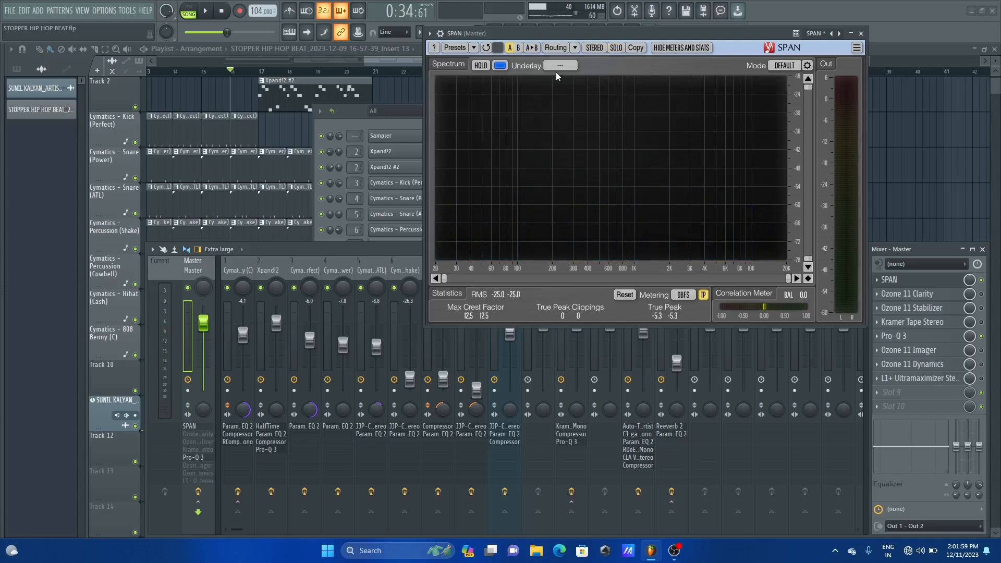
click(519, 48)
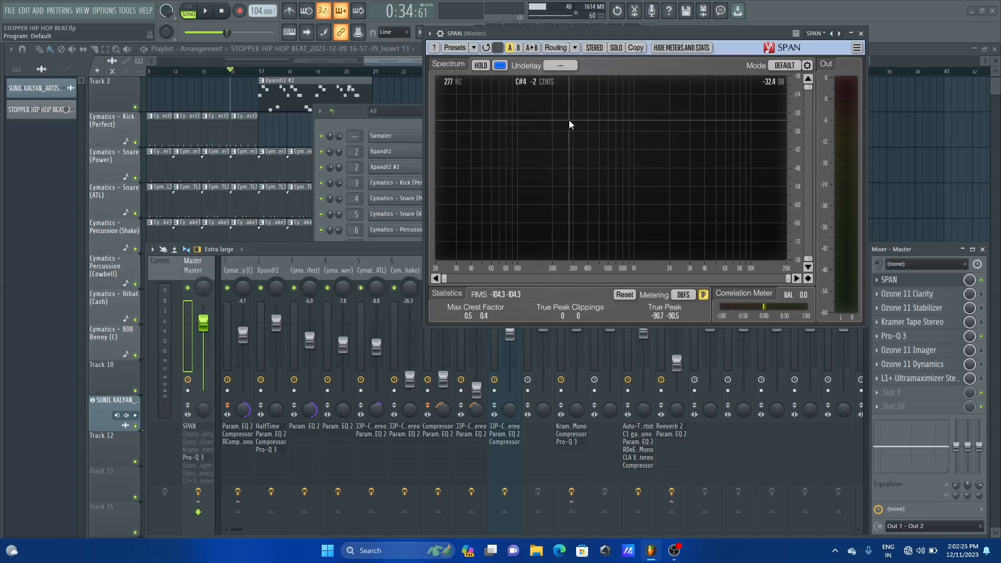
Try other interface colours including Beige in SPAN's settings, then restore the Gray colour scheme.
click(856, 48)
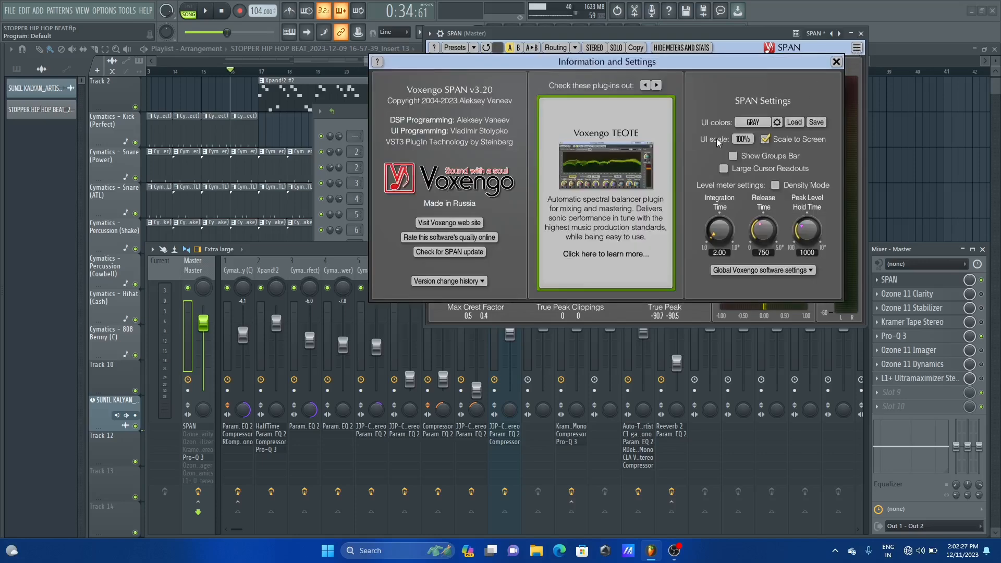
click(750, 123)
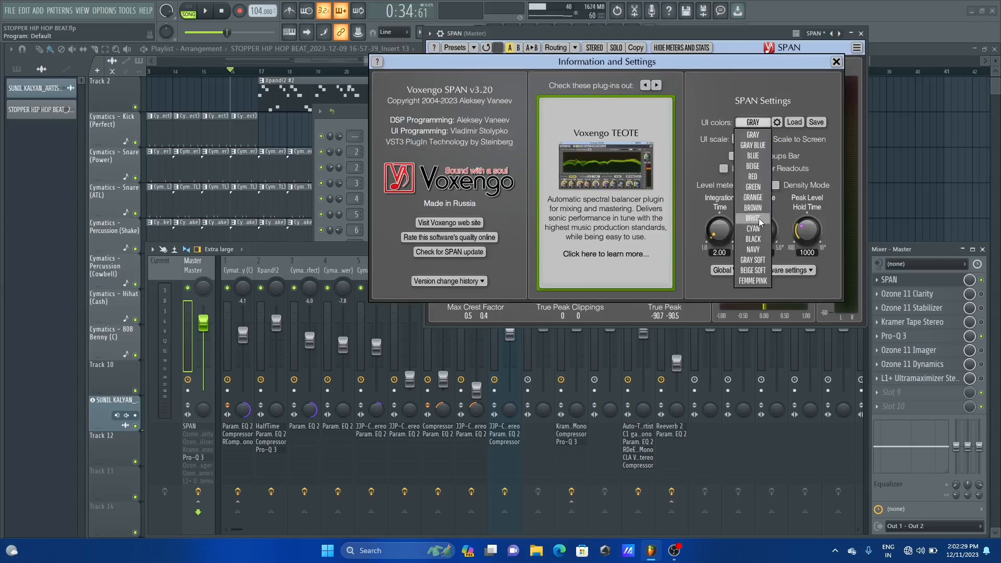
click(757, 211)
click(757, 125)
click(756, 130)
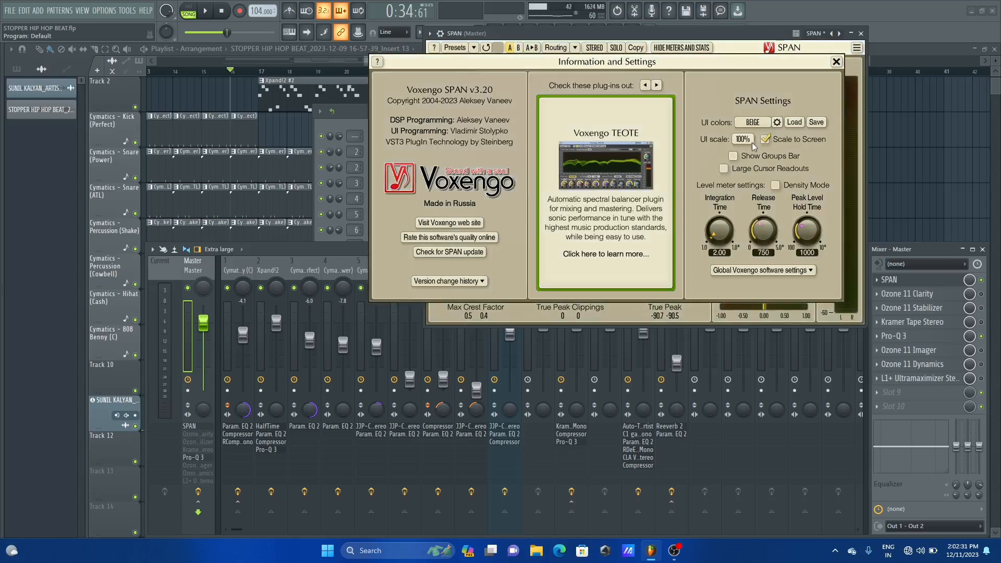
click(756, 129)
click(751, 138)
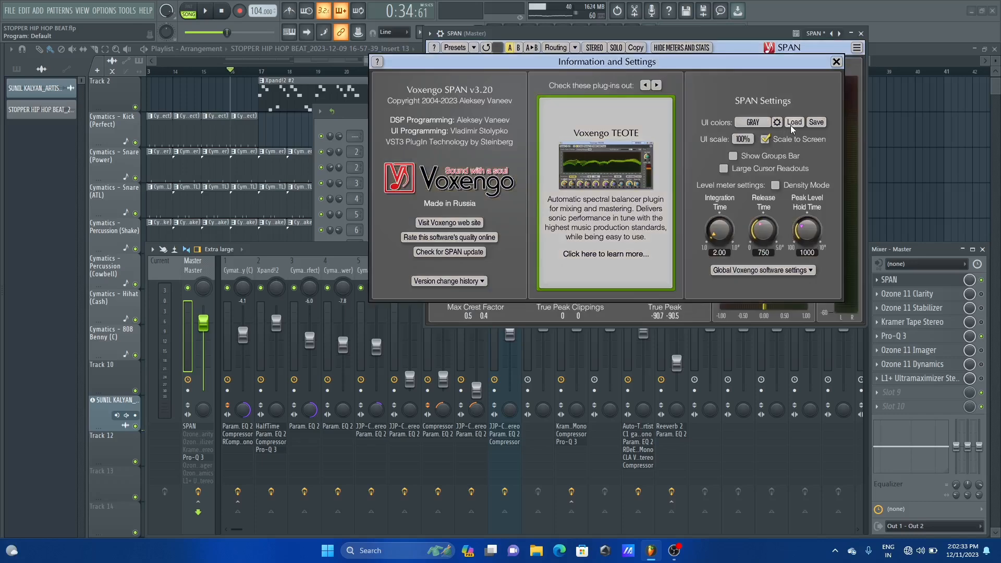
Try a smaller interface scale for SPAN, restore it to 100%, and close the settings.
click(745, 140)
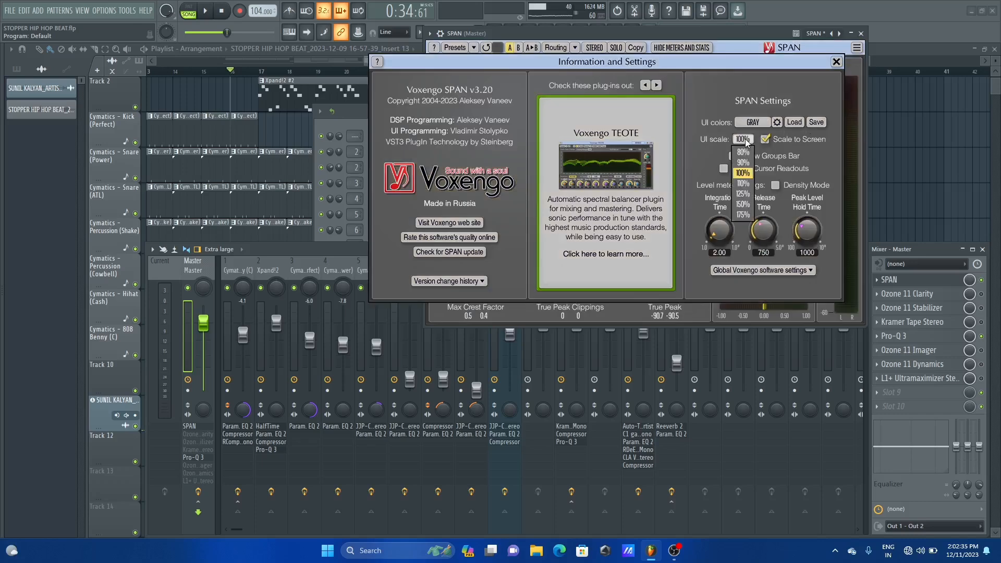
click(744, 156)
click(742, 139)
click(742, 173)
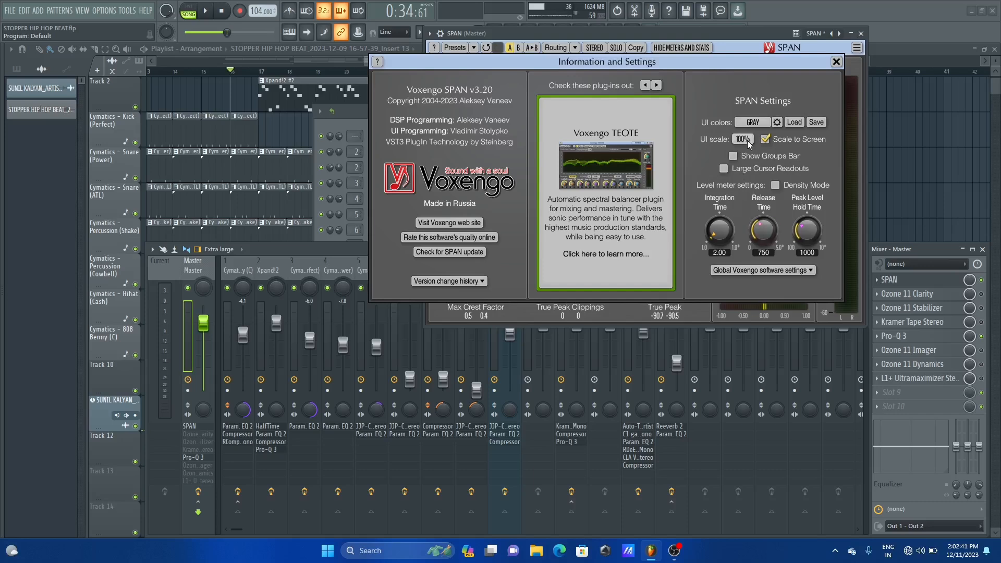
click(835, 62)
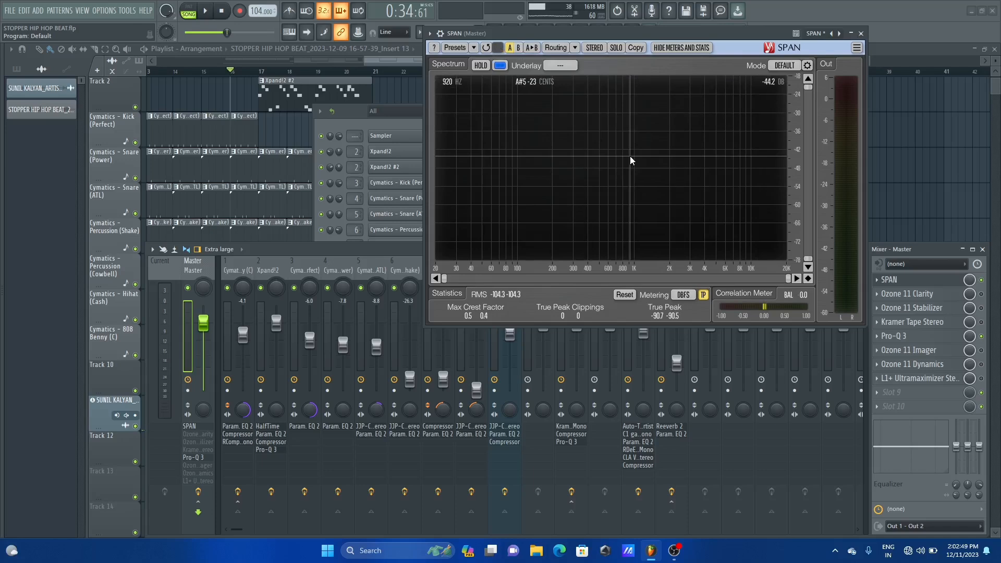
Open the Spectrum Mode Editor beside SPAN and play the beat with Hold enabled to freeze its spectrum curve.
click(807, 66)
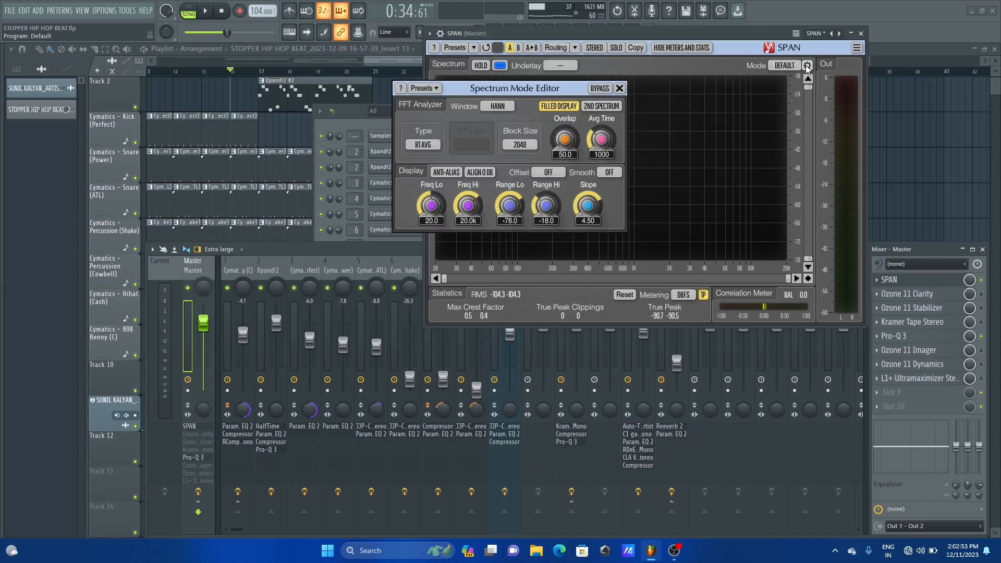
drag(512, 92, 302, 104)
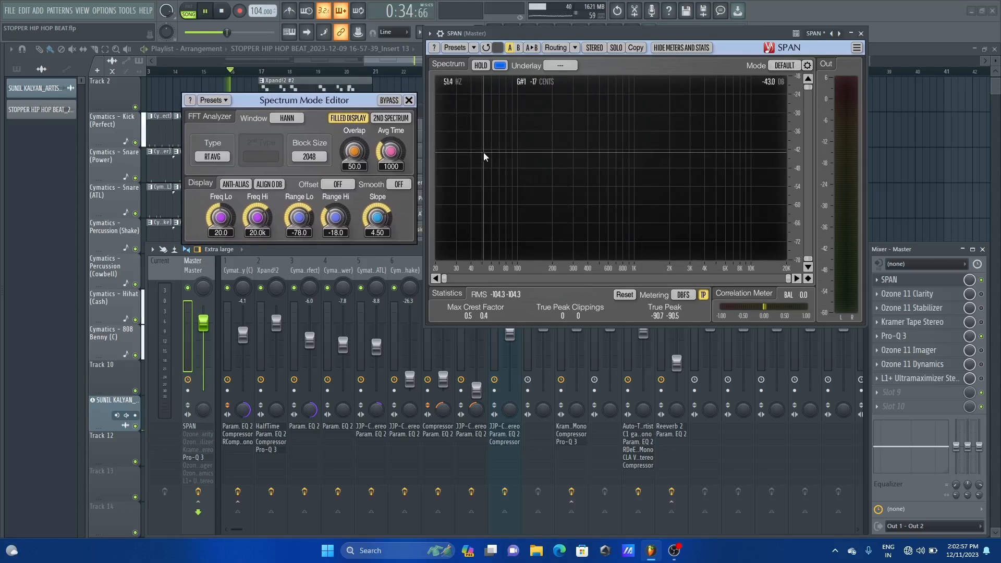
key(space)
click(480, 66)
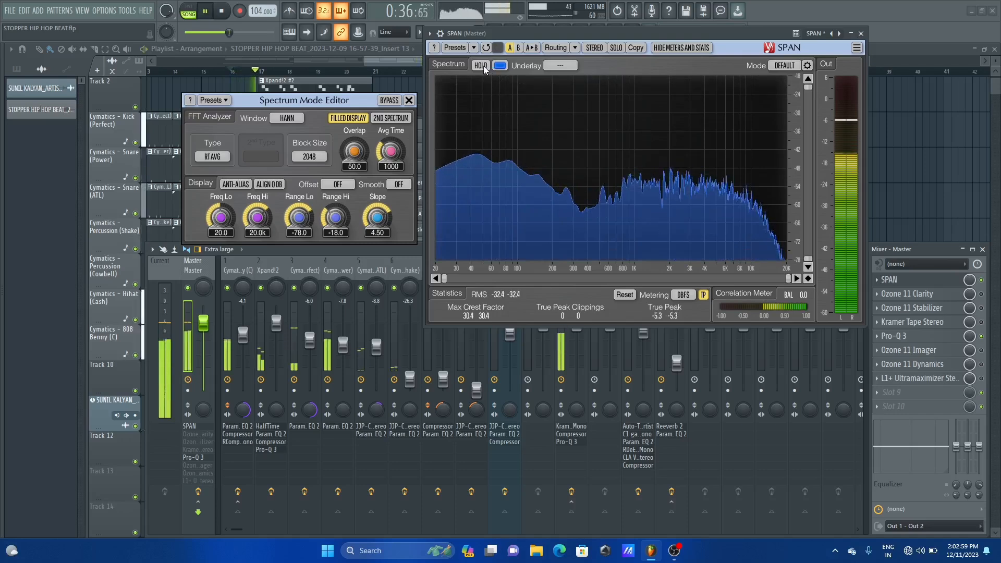
key(space)
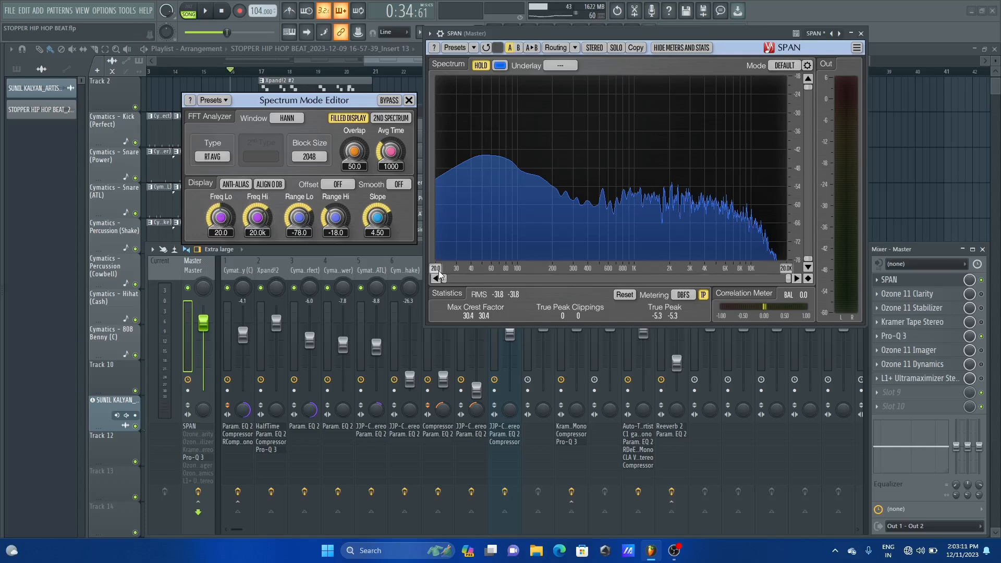
Try Freq Lo at 1.0 and Freq Hi at 96.0k, restoring them to 20.0 and 20.0k.
drag(220, 217, 221, 251)
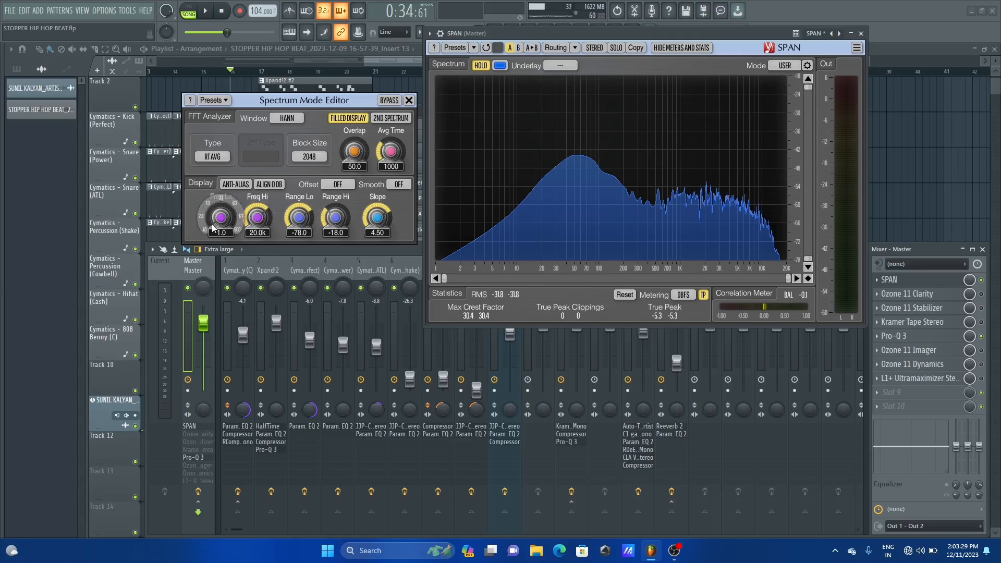
drag(212, 224, 224, 222)
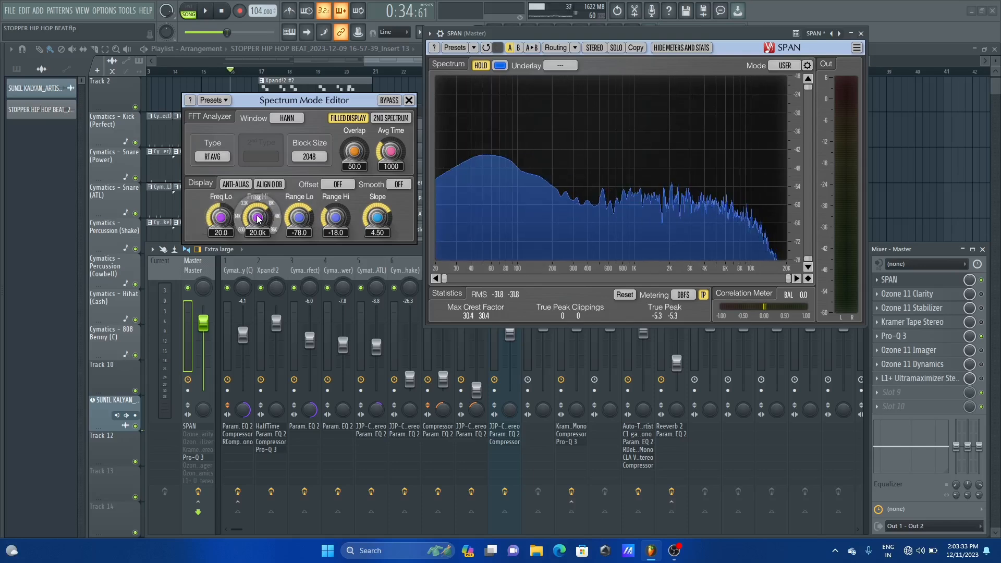
mouse_move(257, 217)
mouse_down()
mouse_move(257, 236)
mouse_move(257, 204)
mouse_up()
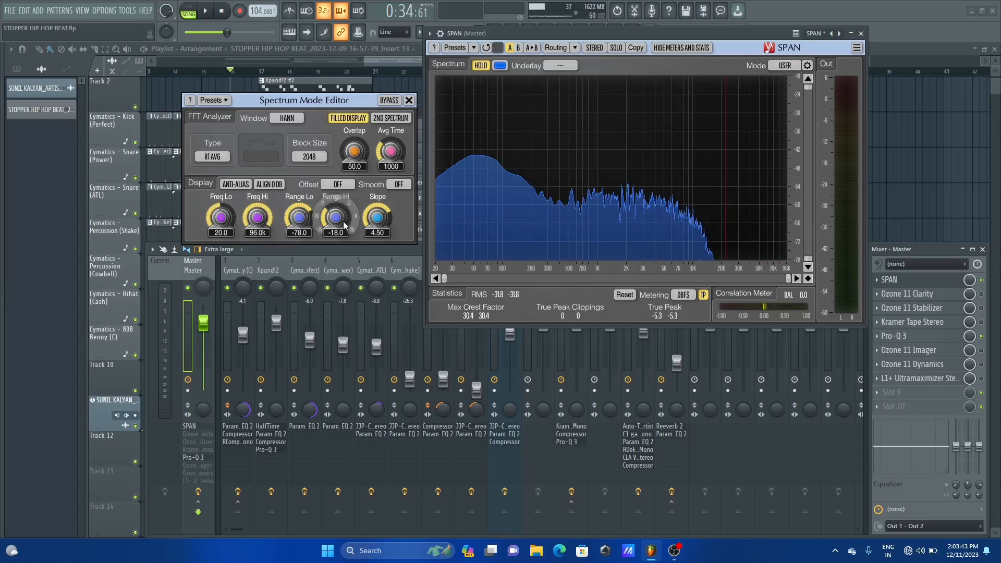
double_click(260, 220)
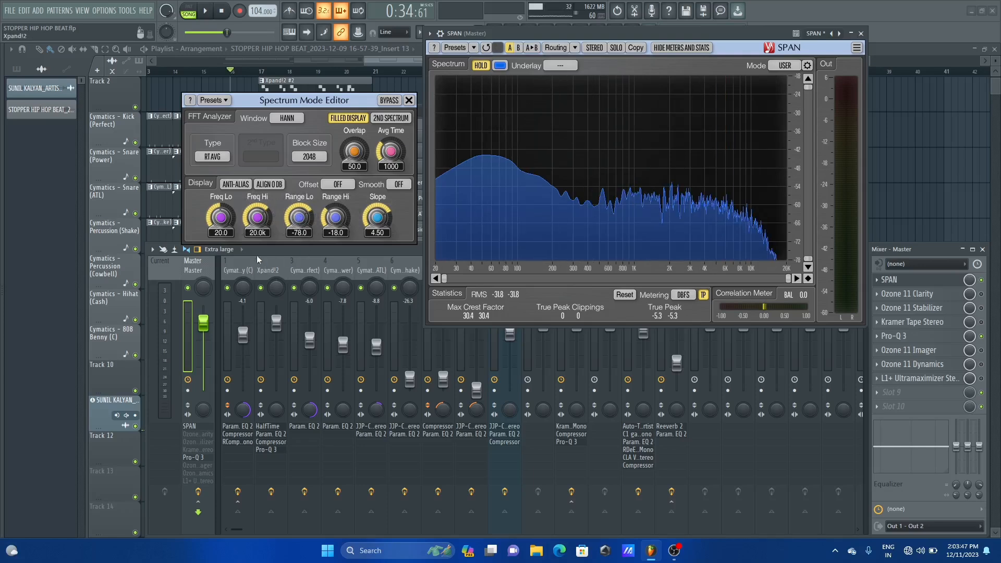
Lower Range Lo to -159.1 and down to -180.0, then bring it back to -78.0.
drag(298, 223, 298, 258)
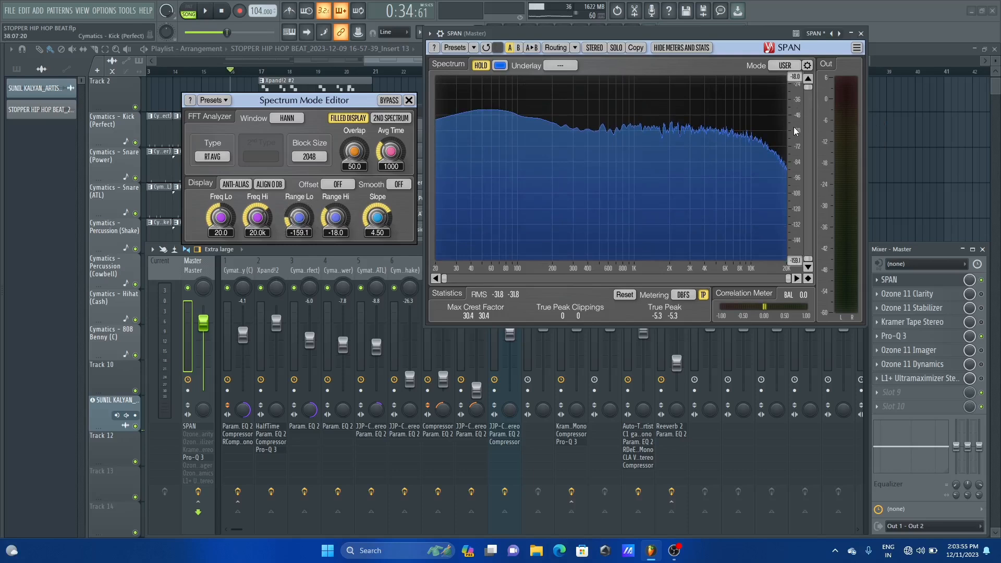
drag(298, 218, 300, 222)
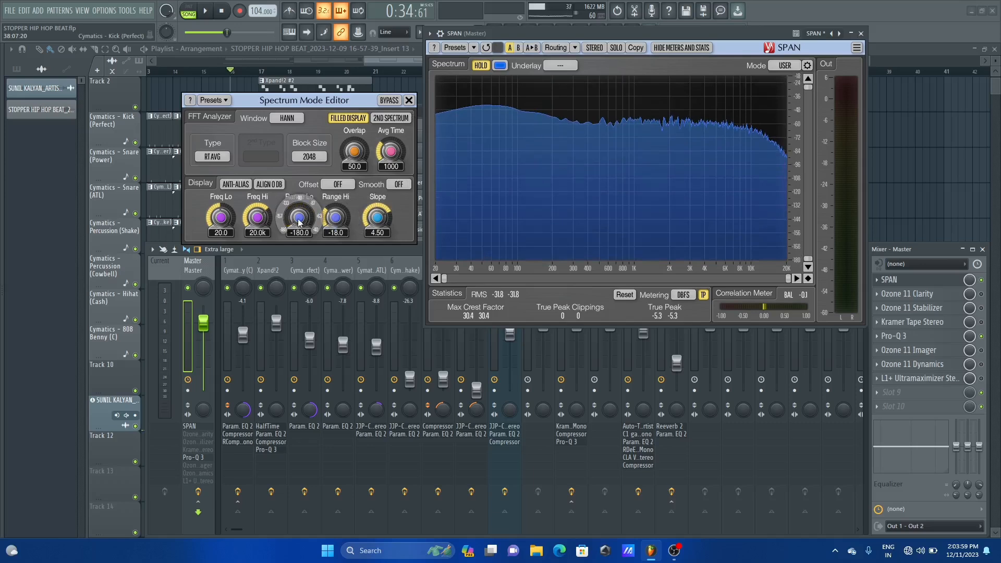
scroll(298, 223, up, 5)
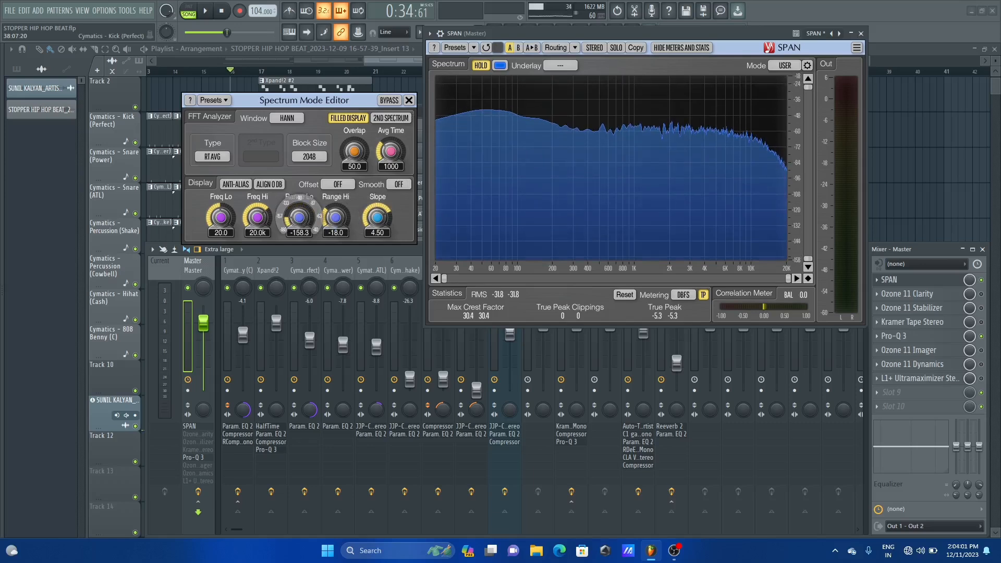
scroll(300, 224, up, 15)
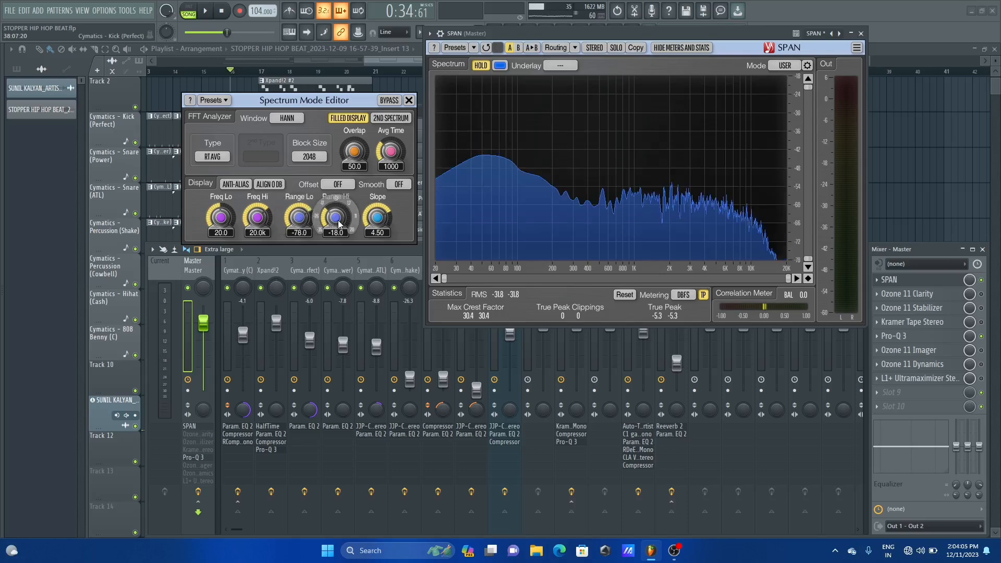
Try Range Hi at 20.0 and -35.0 and Slope at 9.00, restoring them to -18.0 and 4.50.
scroll(339, 224, up, 1)
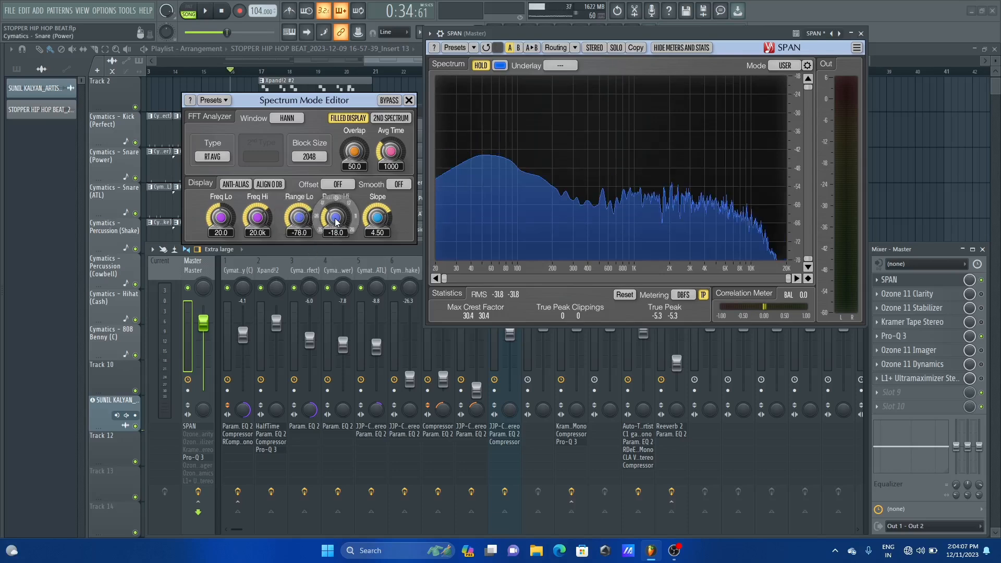
drag(336, 218, 336, 169)
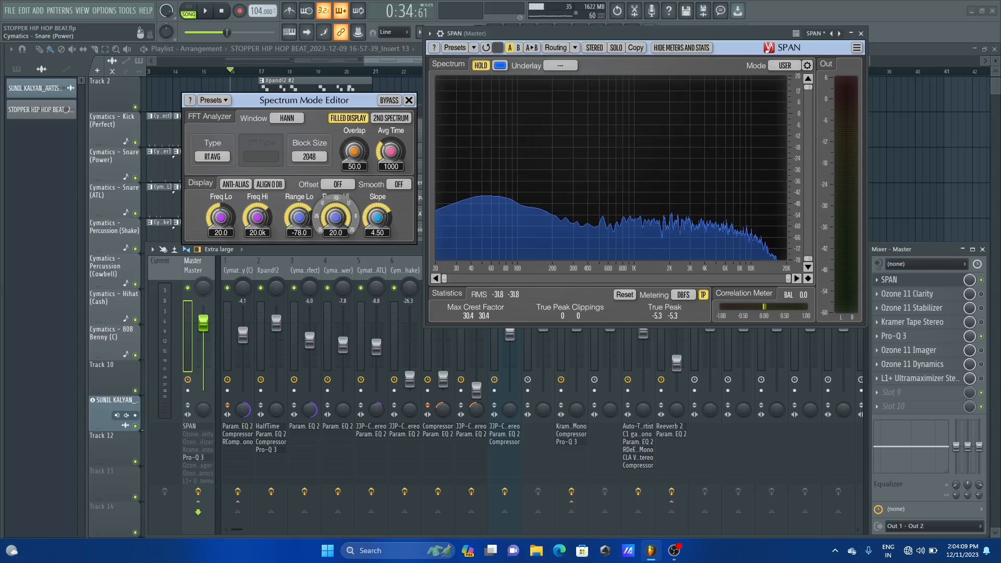
drag(336, 218, 336, 271)
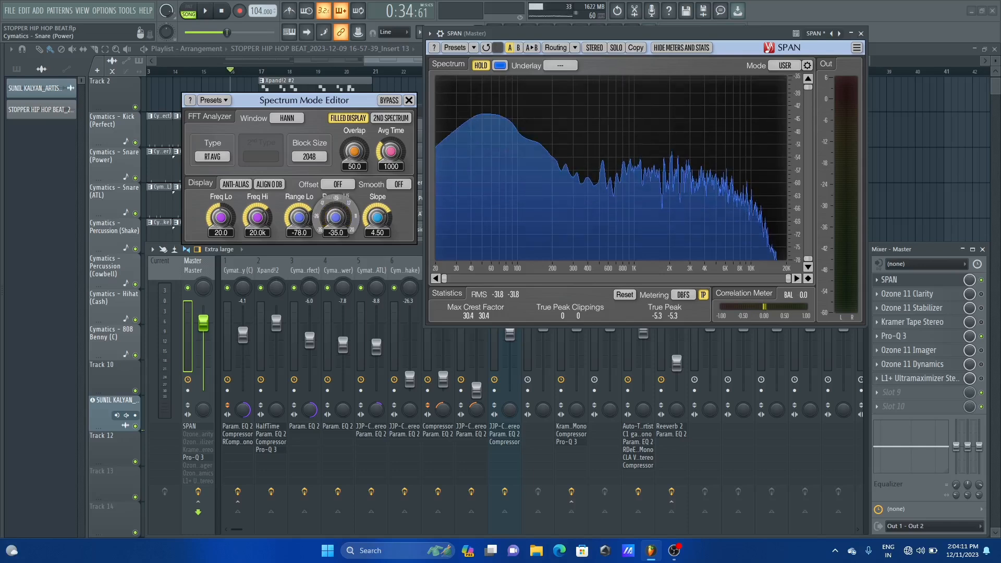
drag(336, 217, 336, 163)
double_click(336, 221)
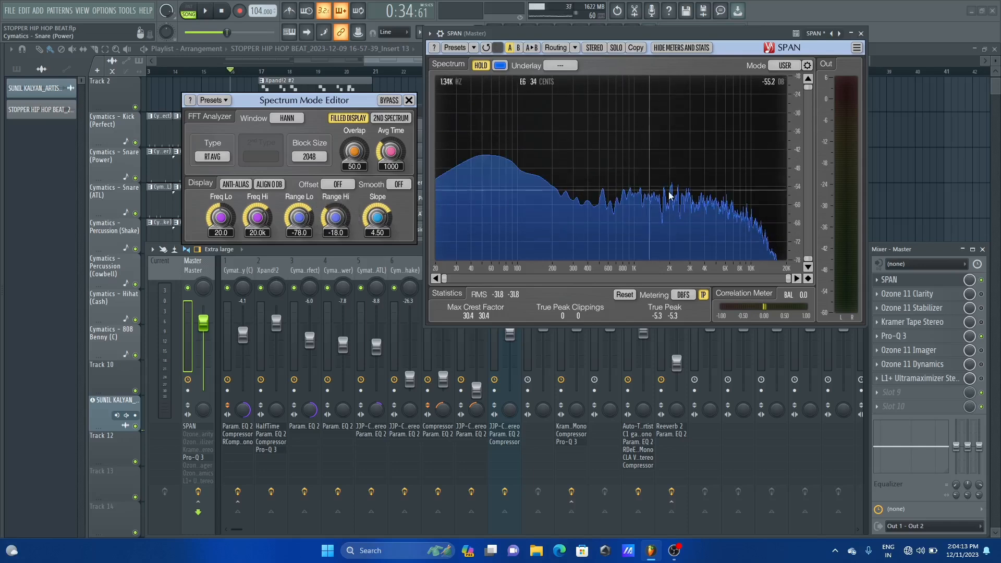
mouse_move(377, 218)
mouse_down()
mouse_move(376, 284)
mouse_move(376, 206)
mouse_up()
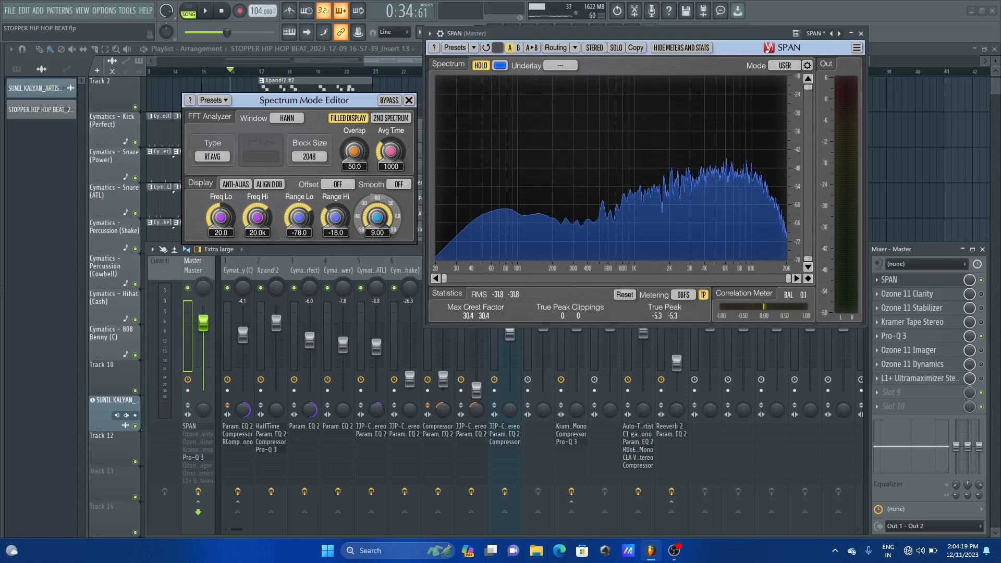
double_click(377, 225)
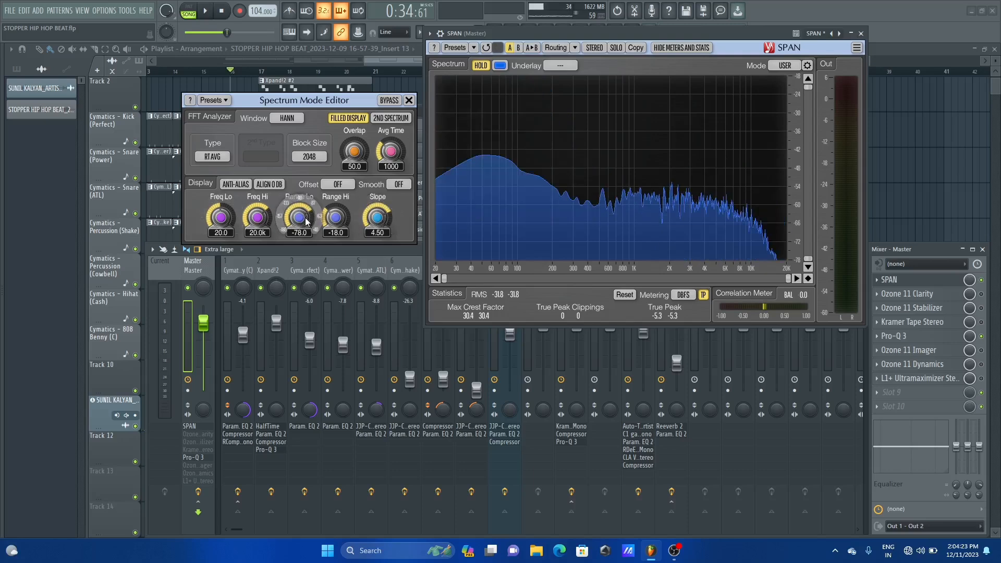
Set Range Lo to -103.7 and Range Hi to -17.5, and briefly try the Anti-Alias and Align 0 dB options.
scroll(300, 220, down, 5)
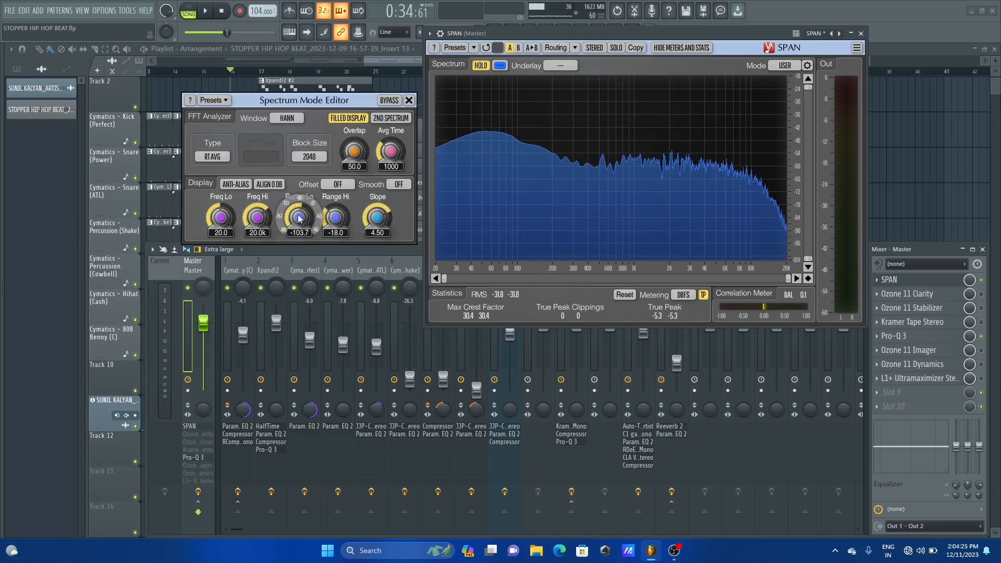
scroll(325, 221, up, 1)
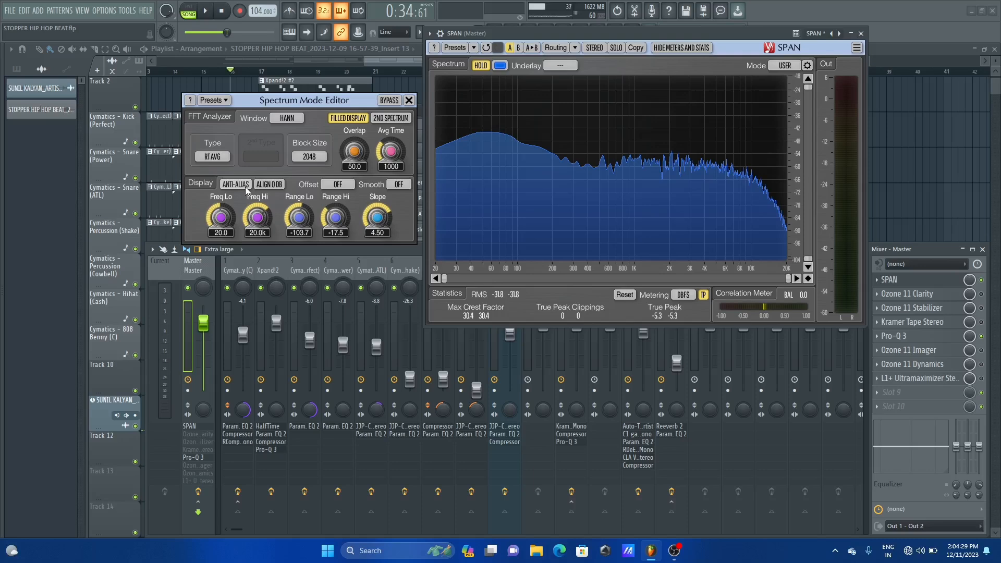
click(236, 184)
click(269, 185)
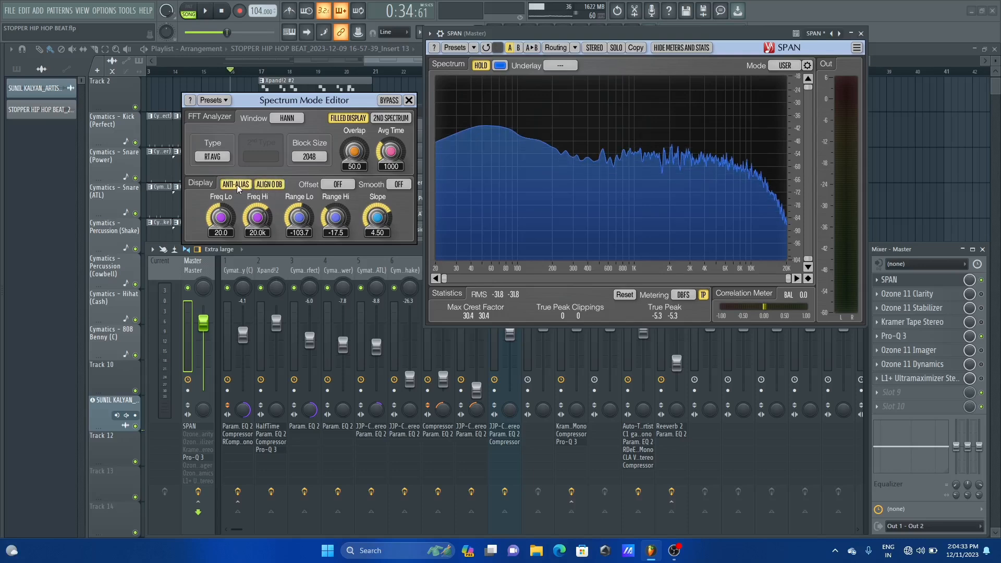
Try the Normalize option for the display Offset and set it to Center.
click(343, 183)
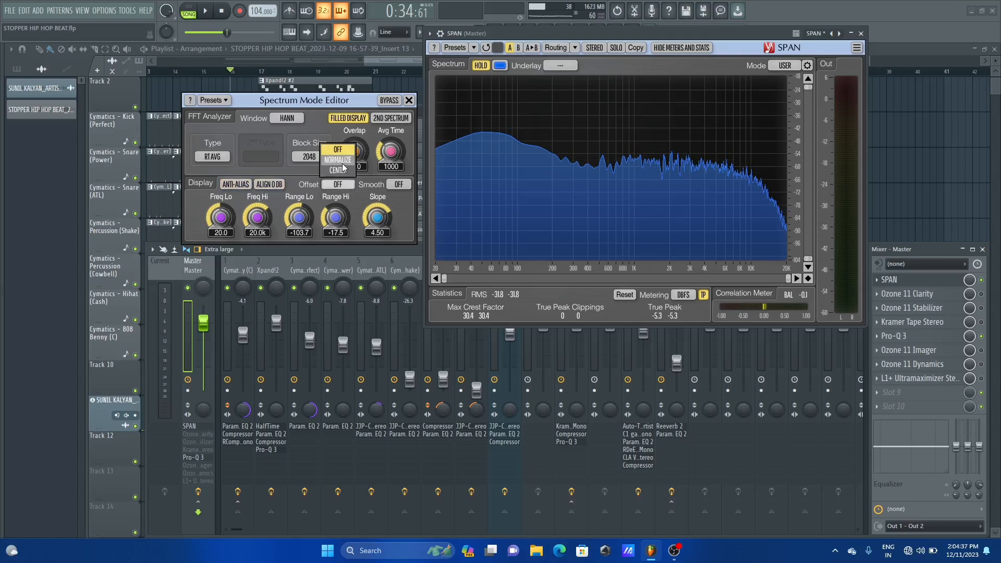
click(342, 162)
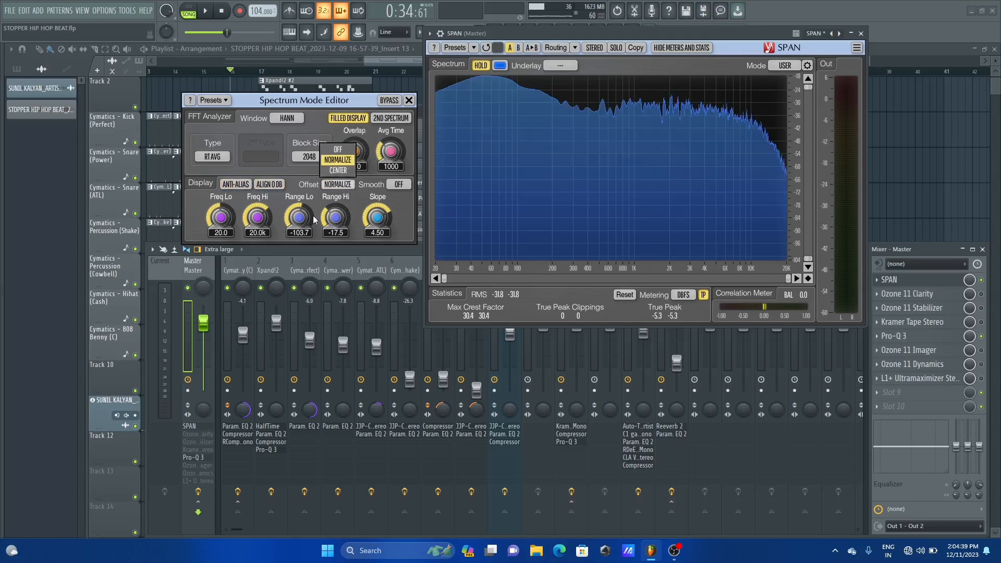
click(338, 170)
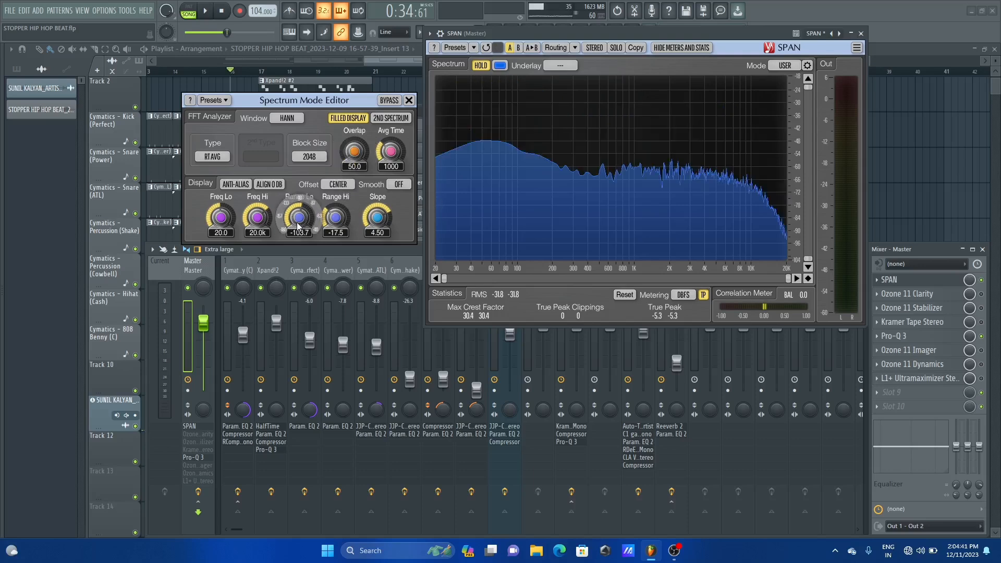
View the Smooth octave options without changing them, and play the beat with Hold off to watch the unsmoothed spectrum.
click(399, 185)
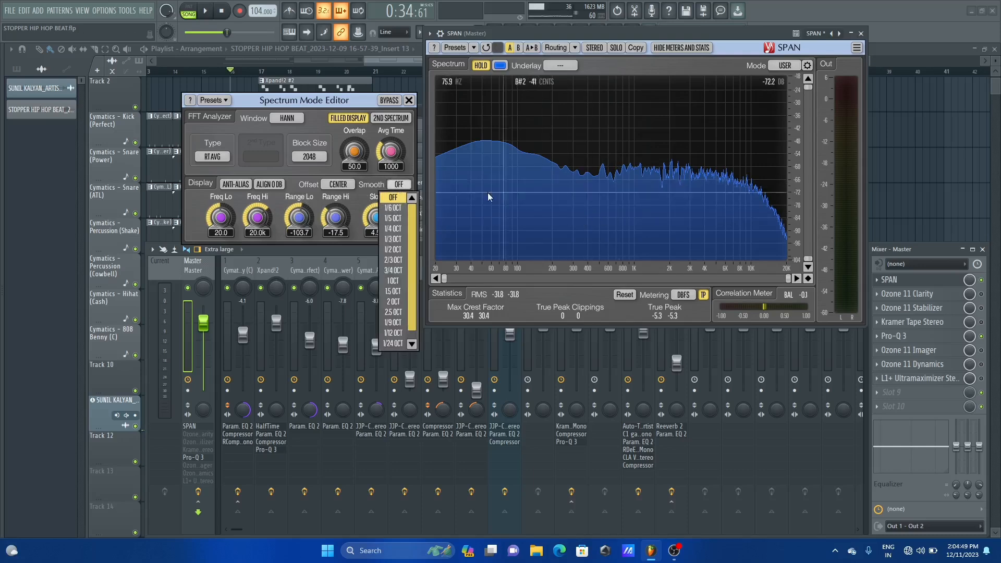
click(629, 102)
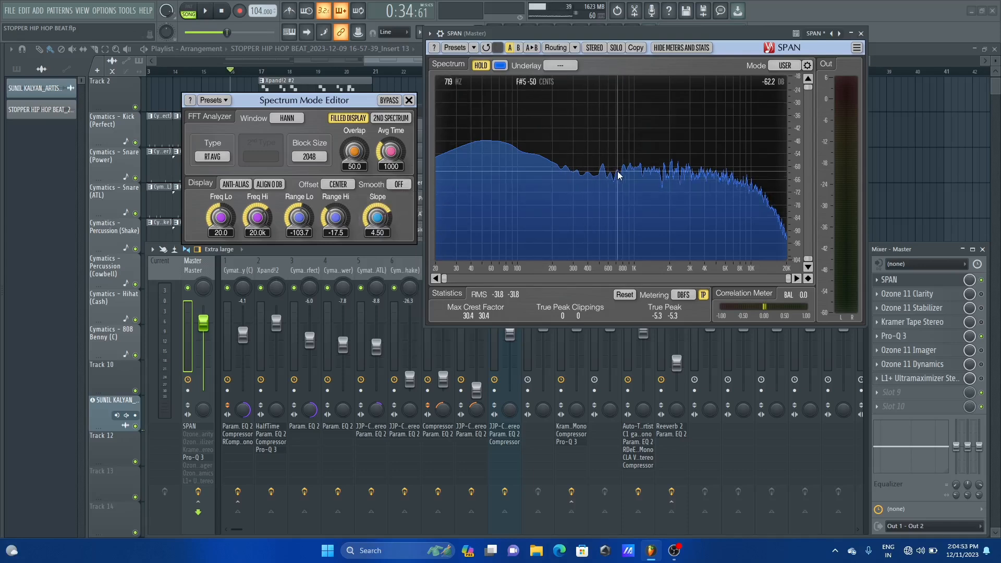
click(488, 66)
key(space)
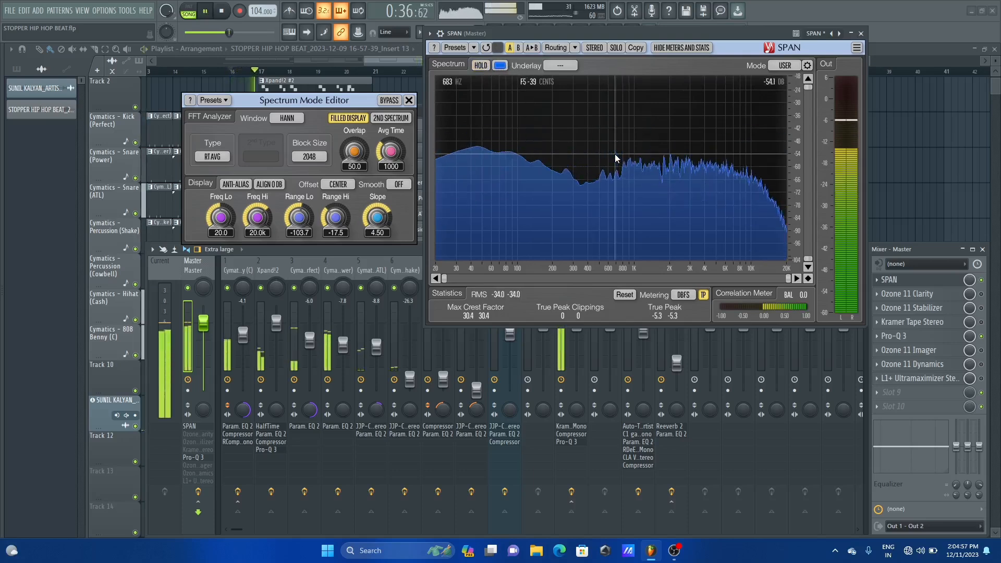
key(space)
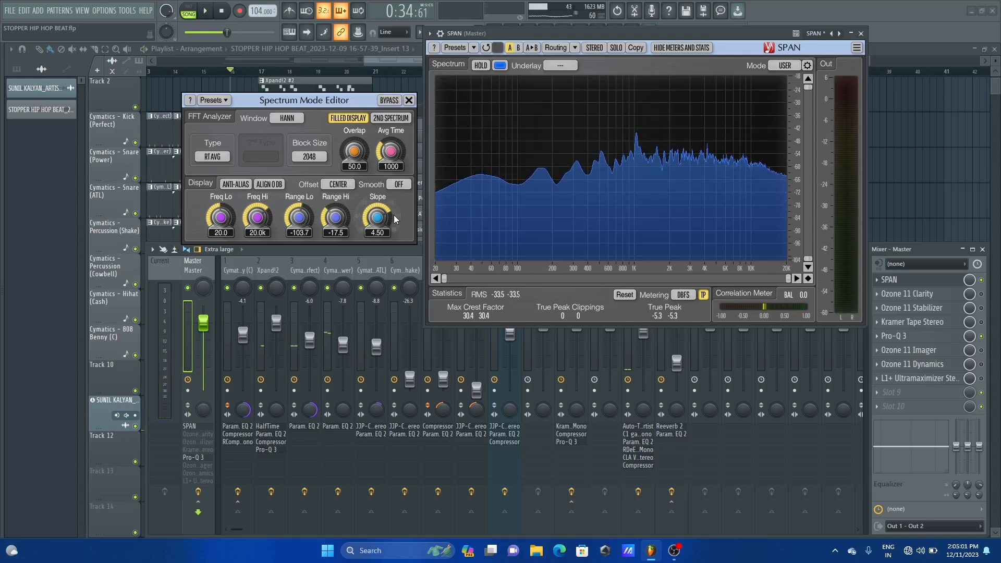
Set Smooth to 1.5 OCT, play the beat briefly and freeze its spectrum curve with Hold.
click(398, 185)
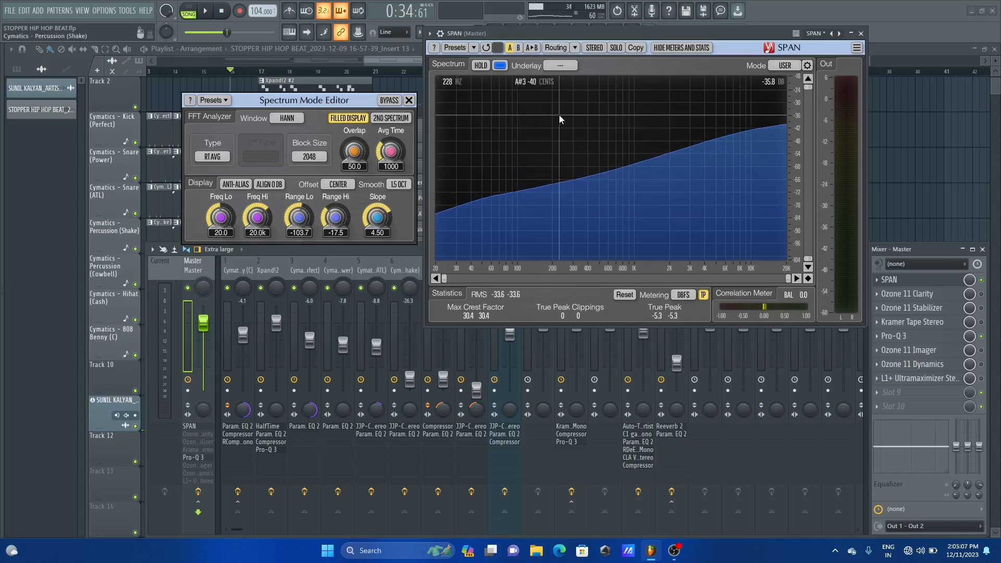
key(space)
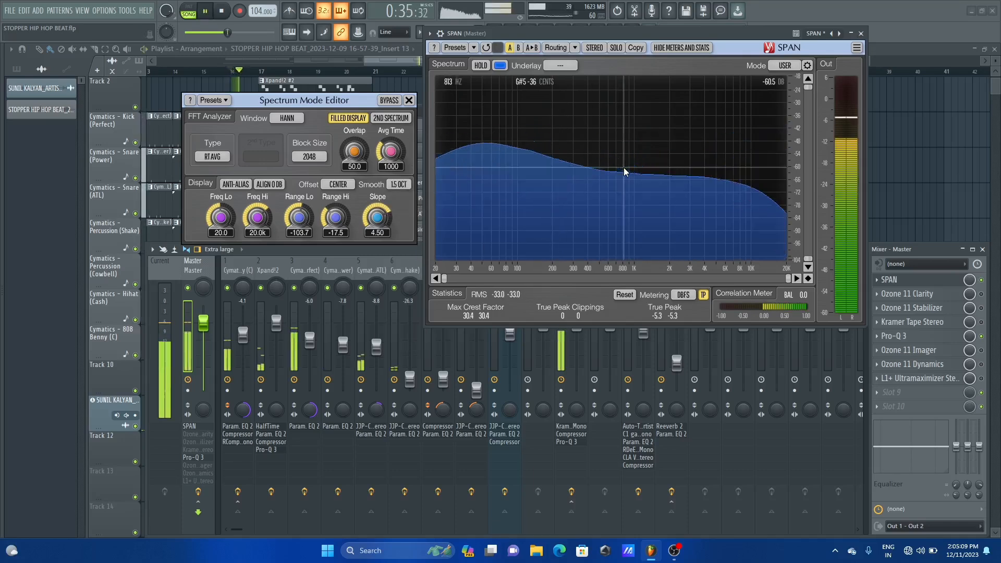
key(space)
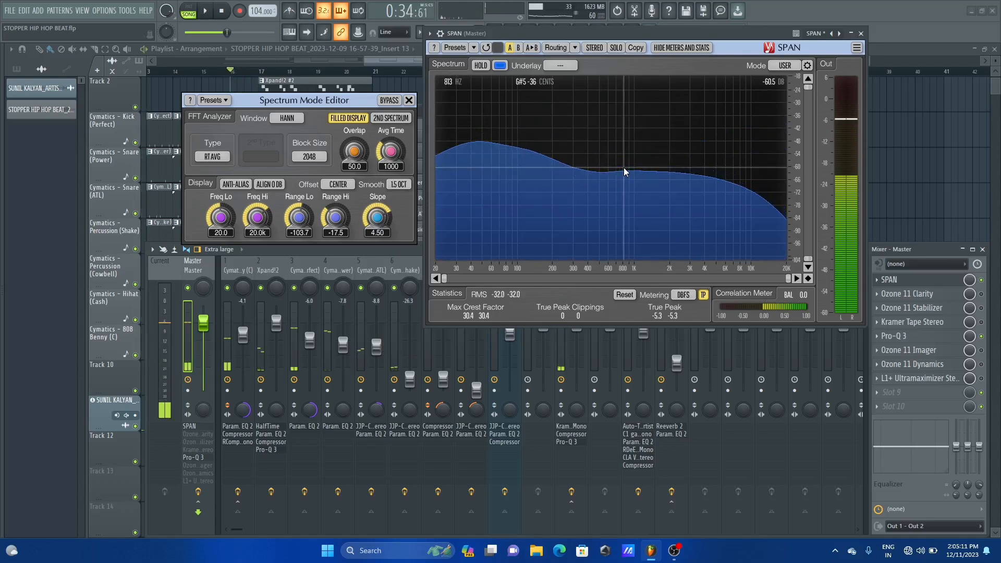
click(481, 66)
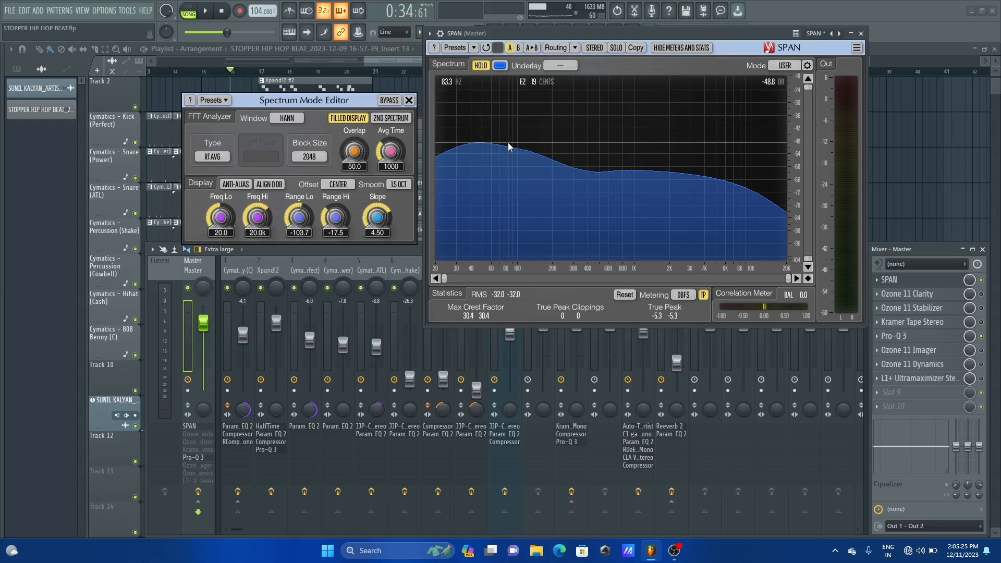
Compare Smooth at 1/4 OCT and 1/3 OCT on the held spectrum, leaving it at 1/4 OCT.
click(402, 187)
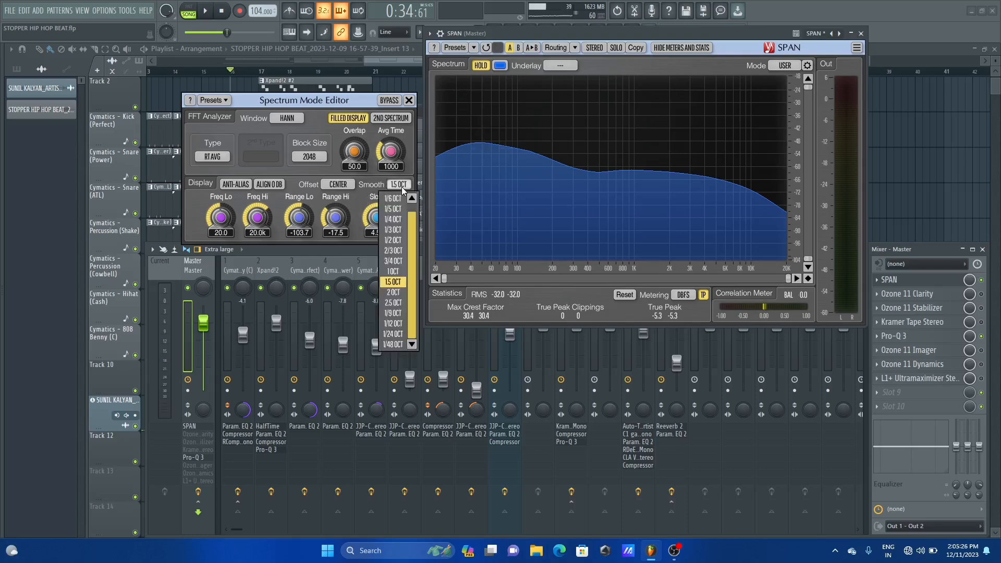
click(393, 220)
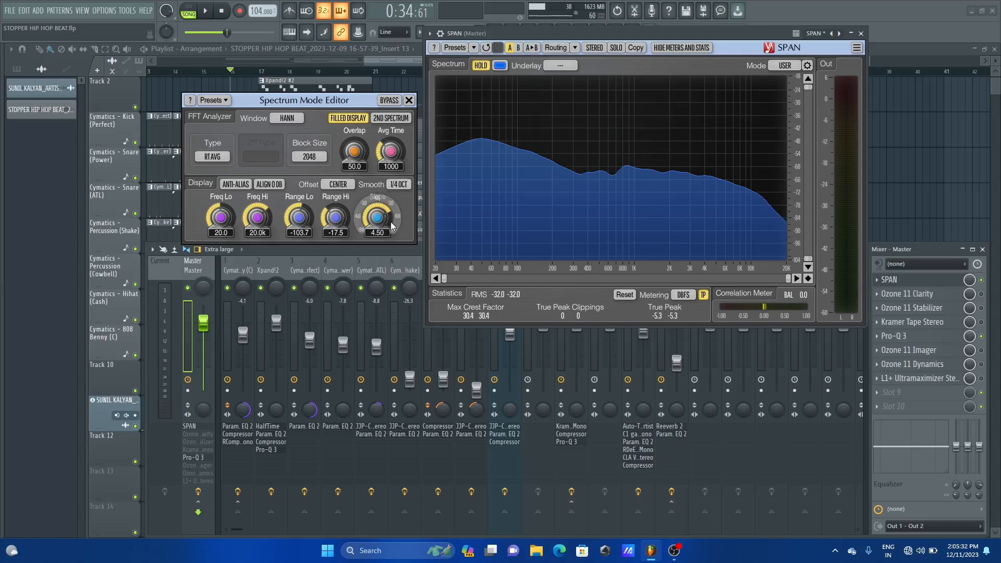
click(404, 187)
click(396, 239)
click(400, 185)
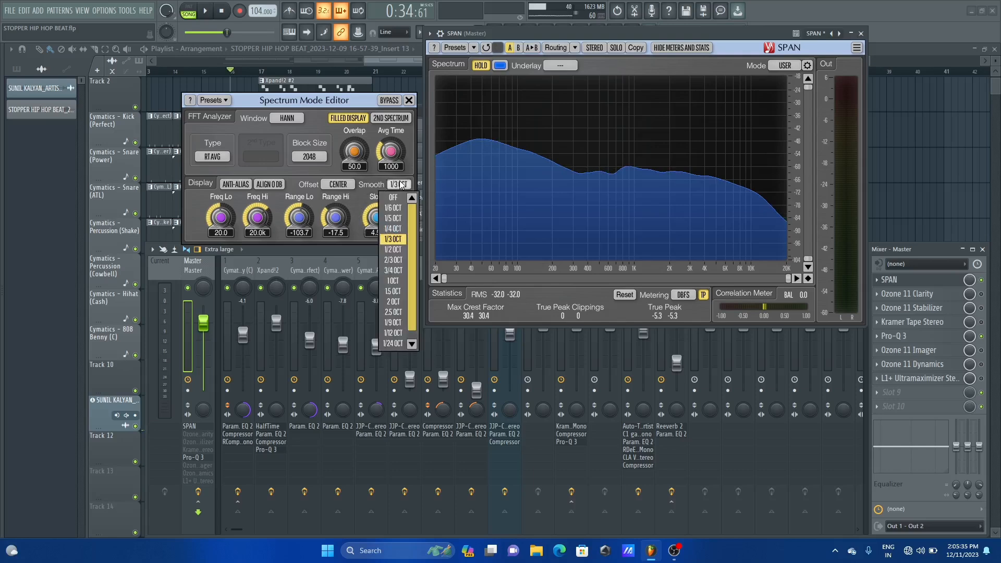
click(391, 229)
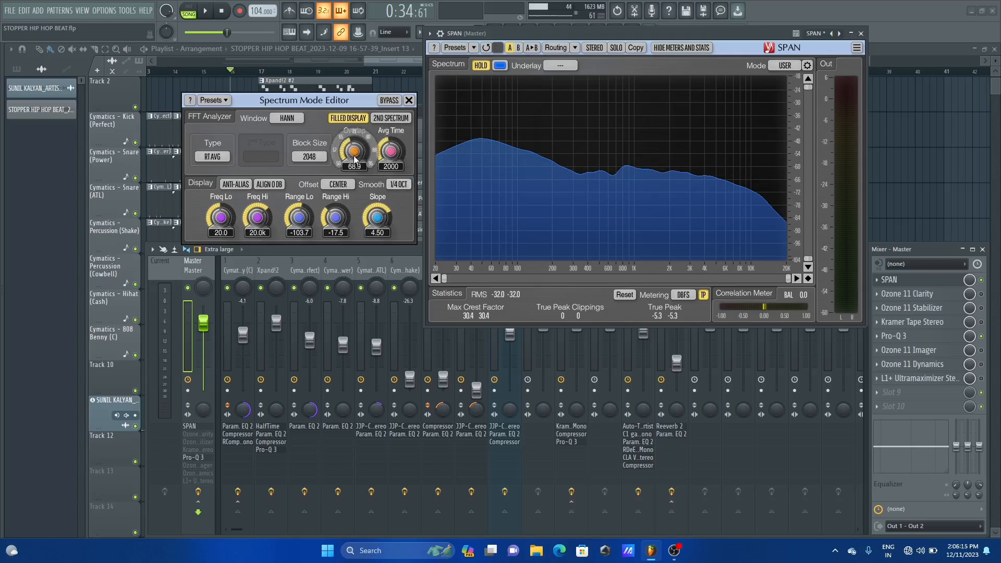
Try Overlap at 63.7 and 95.0 while playing the beat with Hold off, restoring it to 50.0.
drag(334, 125, 334, 128)
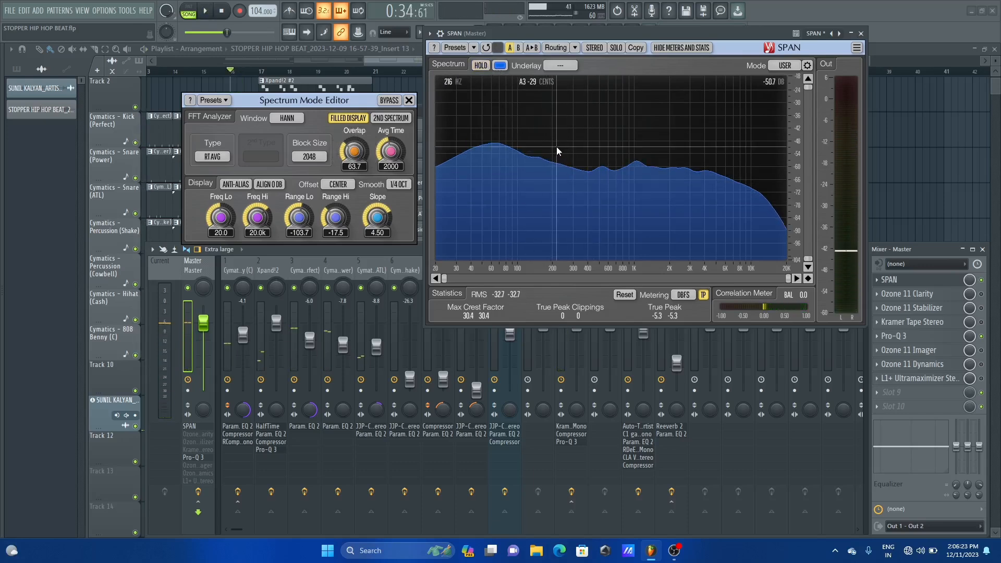
key(space)
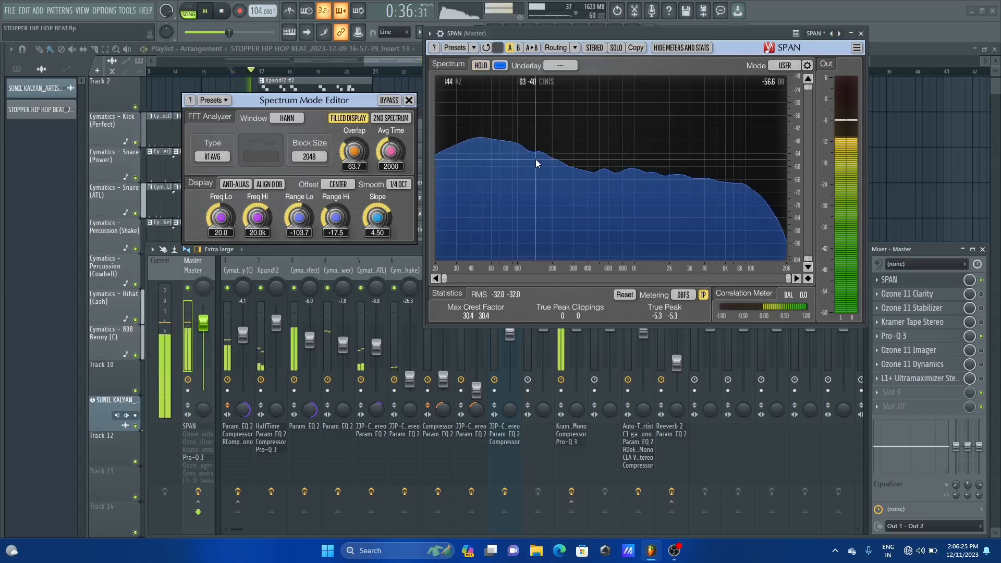
key(space)
drag(355, 152, 356, 111)
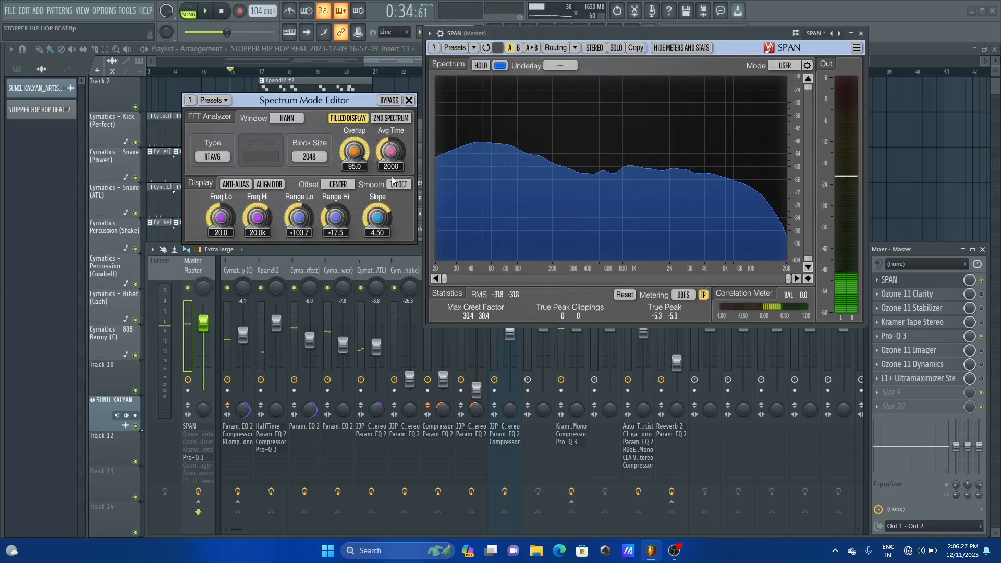
key(space)
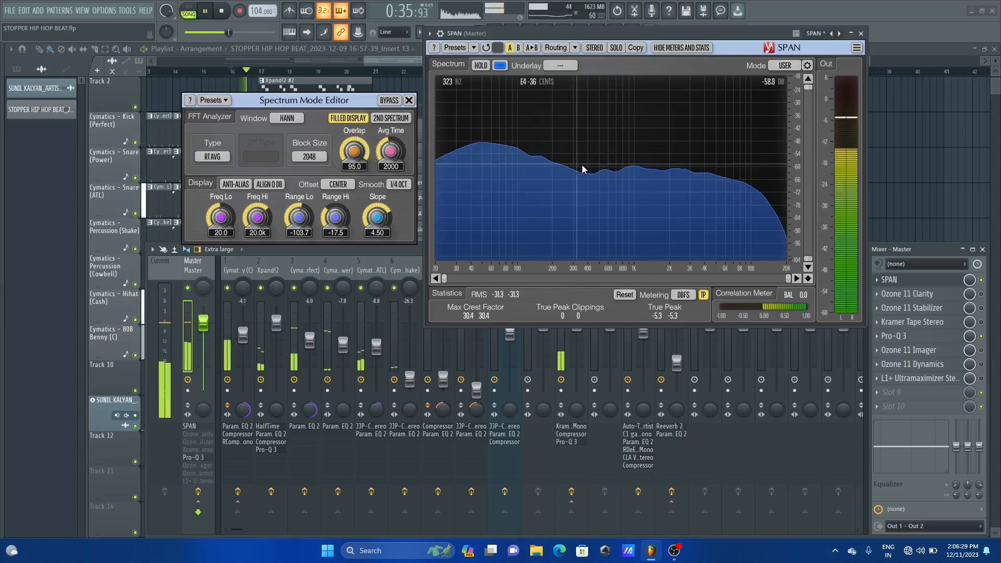
key(space)
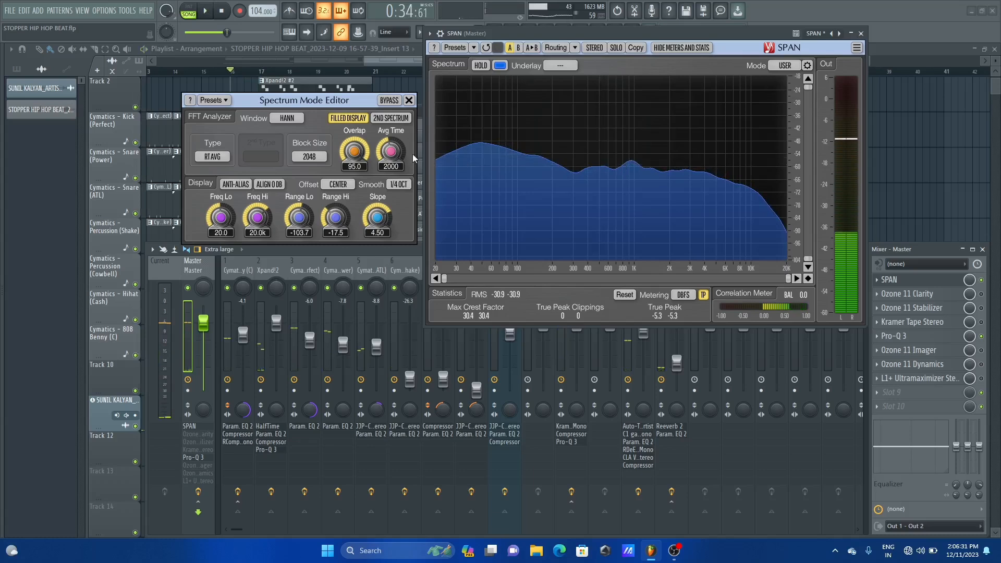
double_click(366, 148)
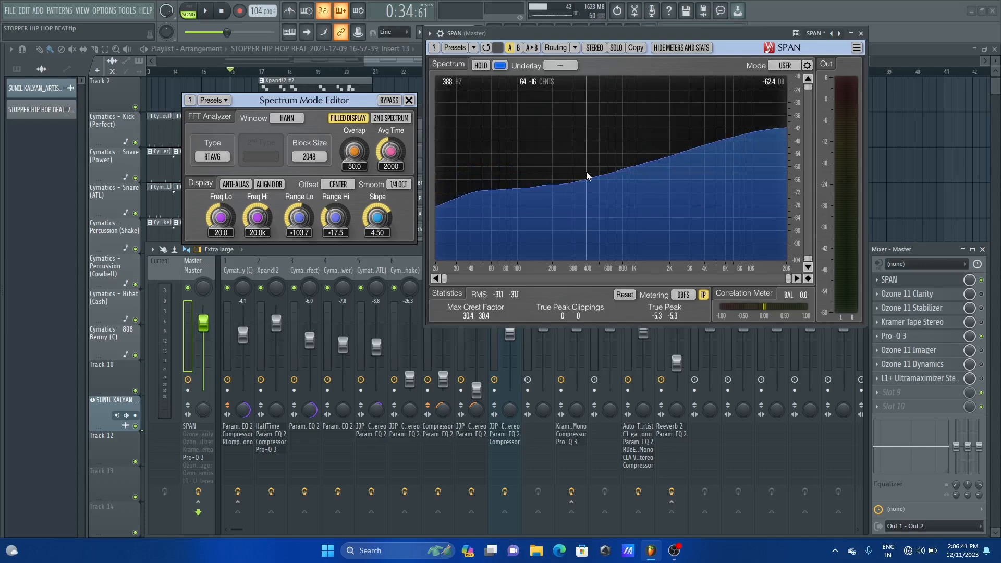
Play the beat with Avg Time raised to 10000 and again with it lowered to 5.00.
key(space)
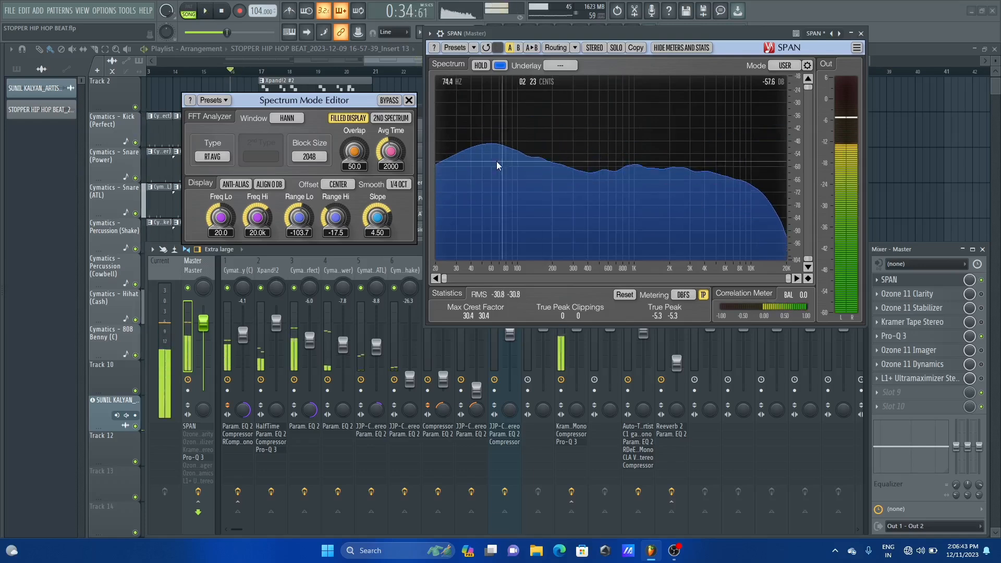
drag(391, 151, 391, 125)
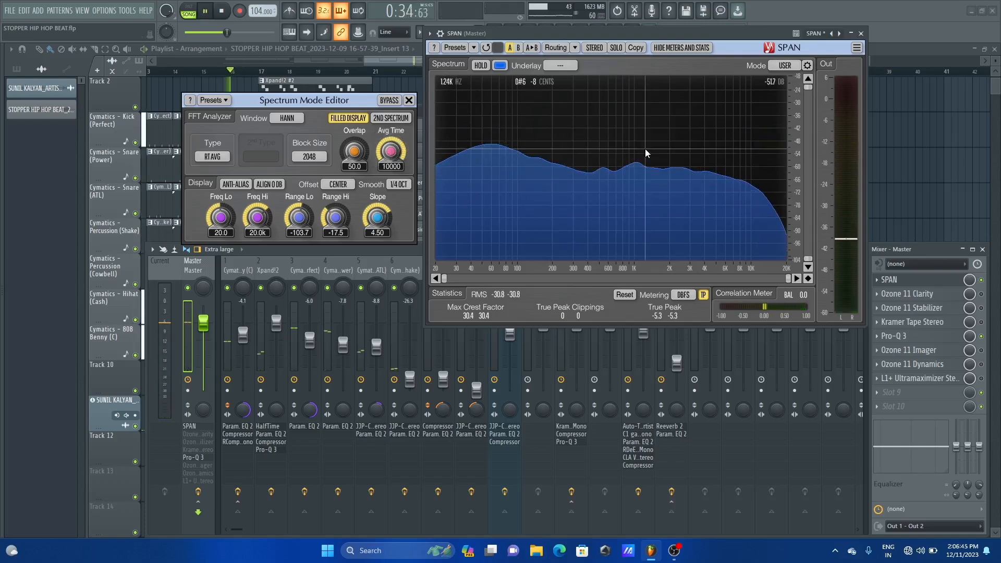
key(space)
key(space)
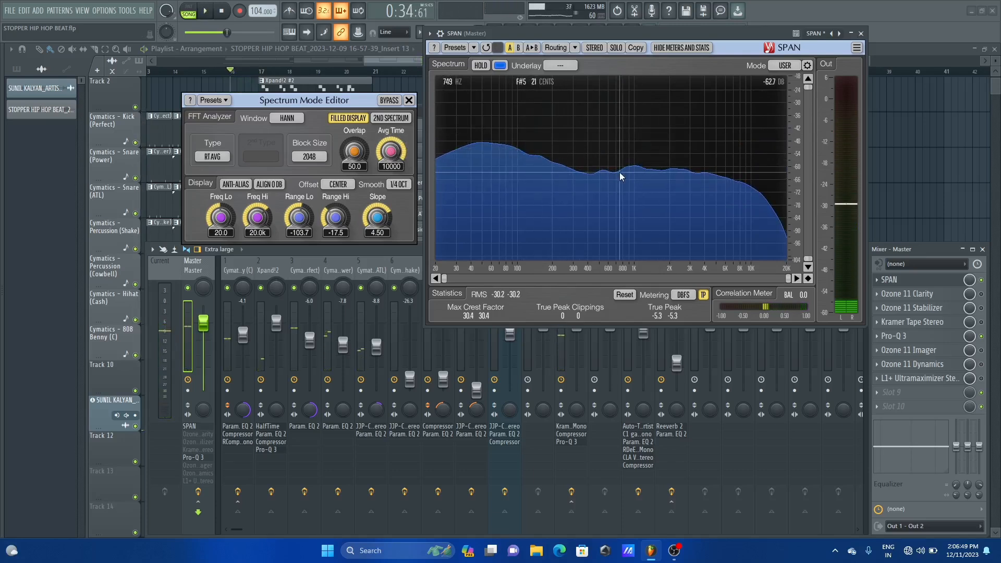
drag(394, 150, 395, 188)
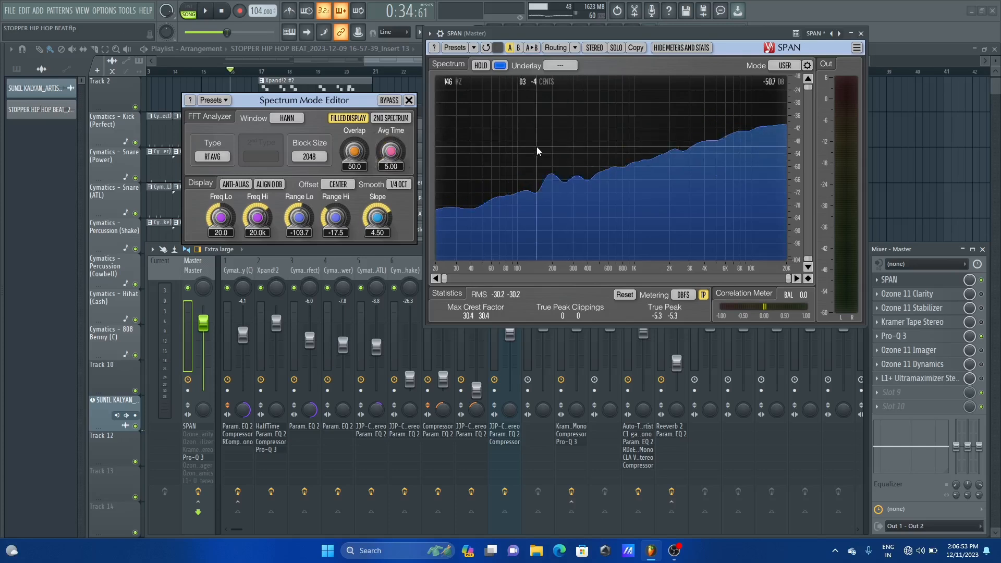
key(space)
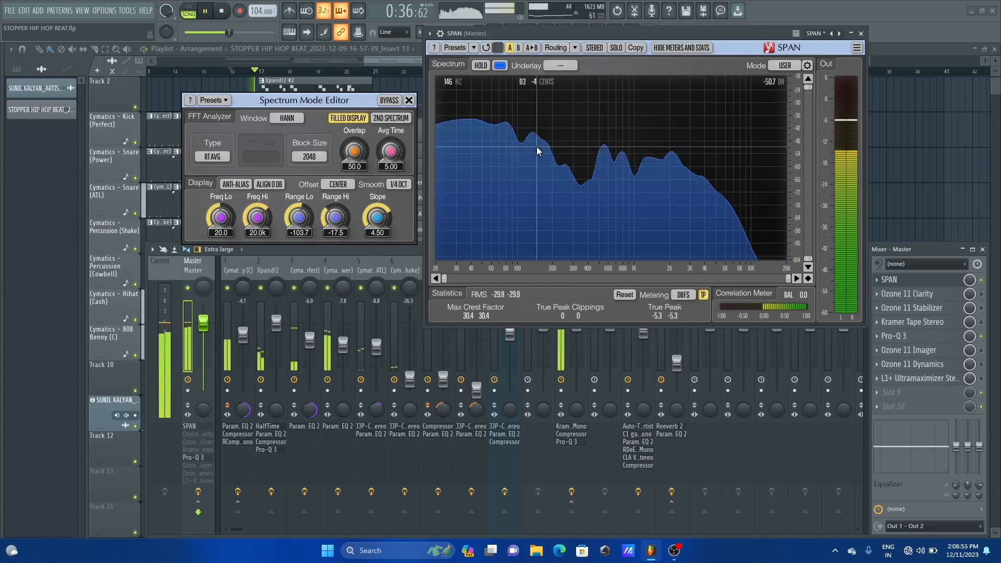
Stop the playback and set the spectrum's Avg Time to 2000.
key(space)
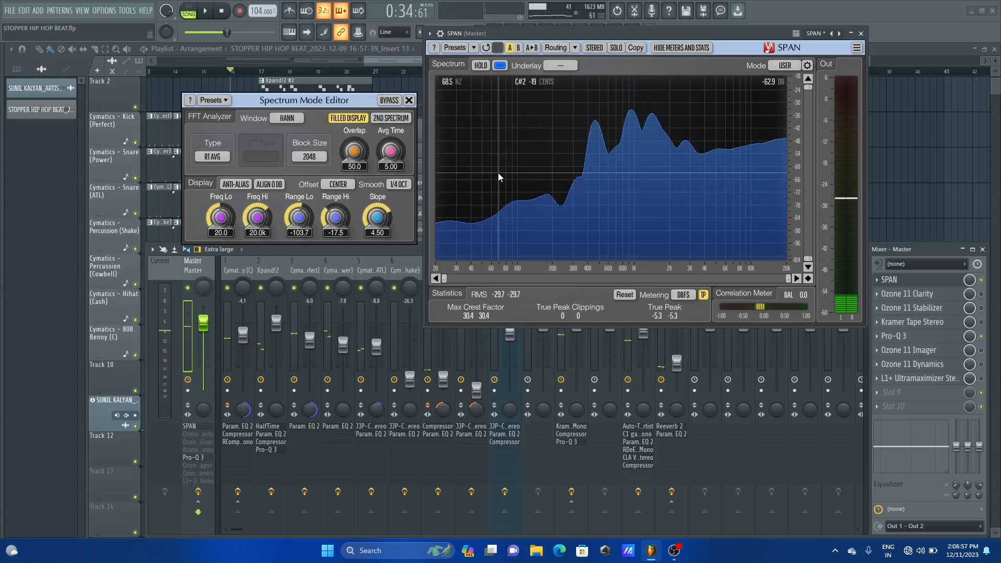
drag(392, 163, 390, 158)
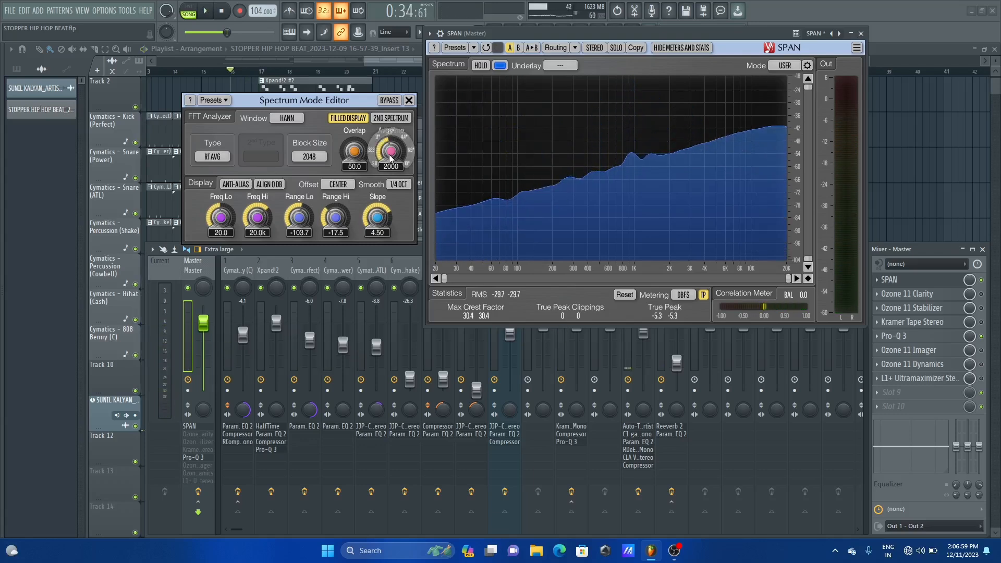
Play the beat briefly with Filled Display turned off, restoring the filled display after stopping.
click(348, 117)
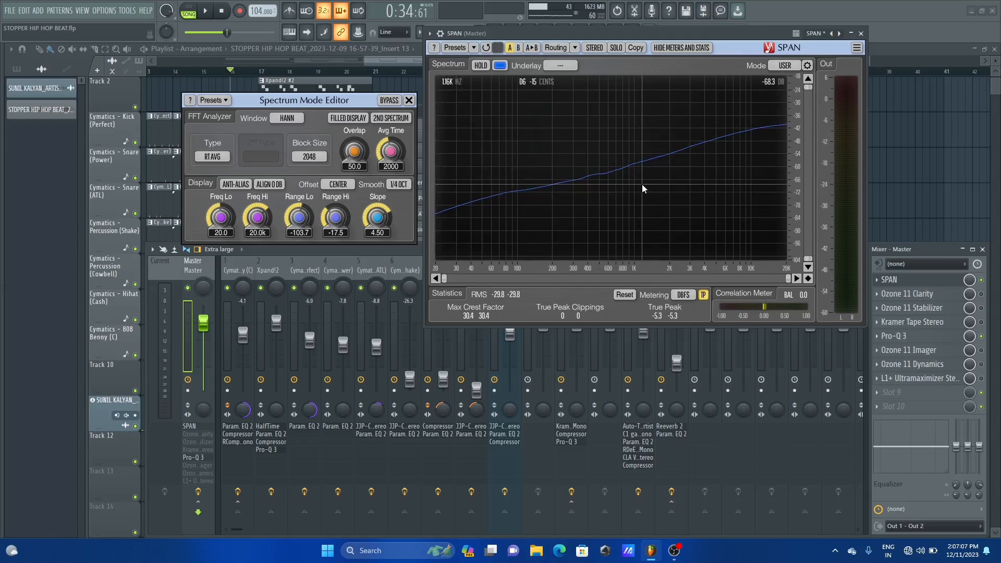
key(space)
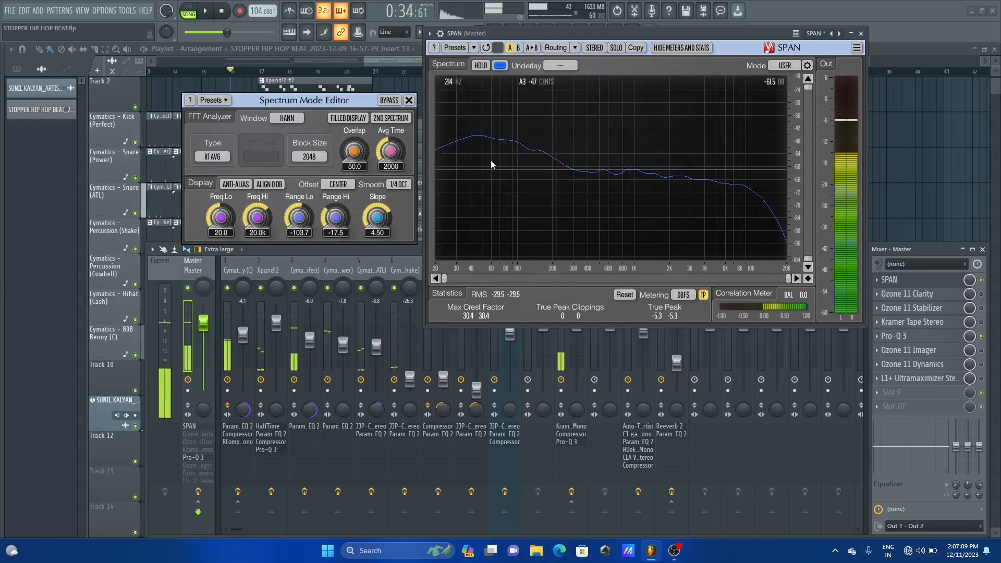
key(space)
click(344, 119)
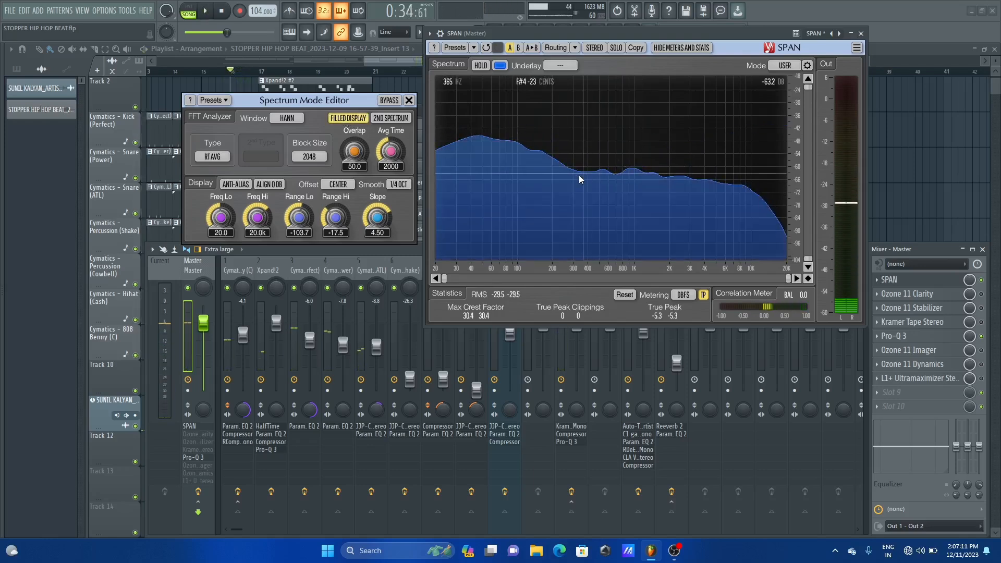
Play the beat with 2nd Spectrum enabled, turn it off again and check the Window options, keeping HANN.
click(390, 119)
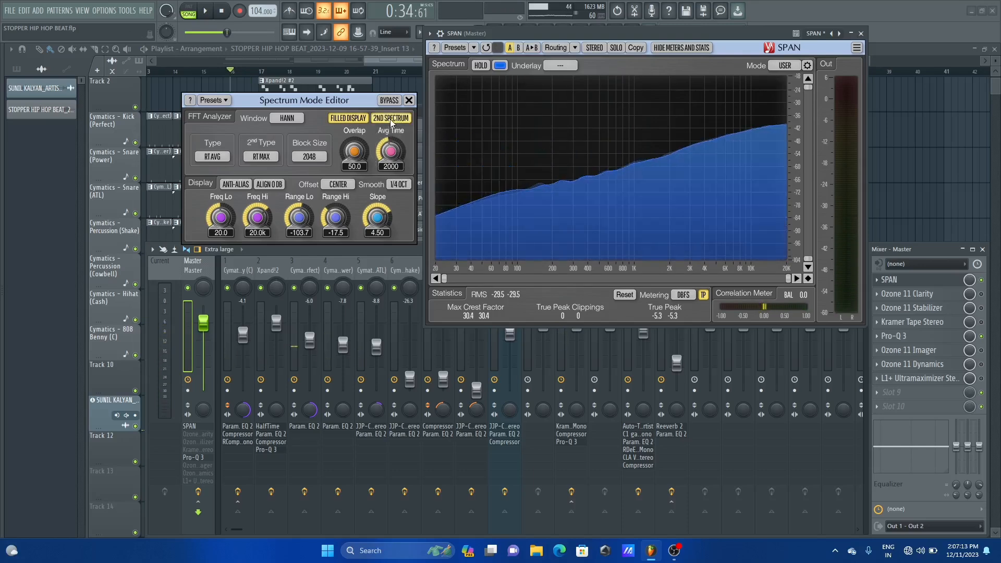
key(space)
key(space)
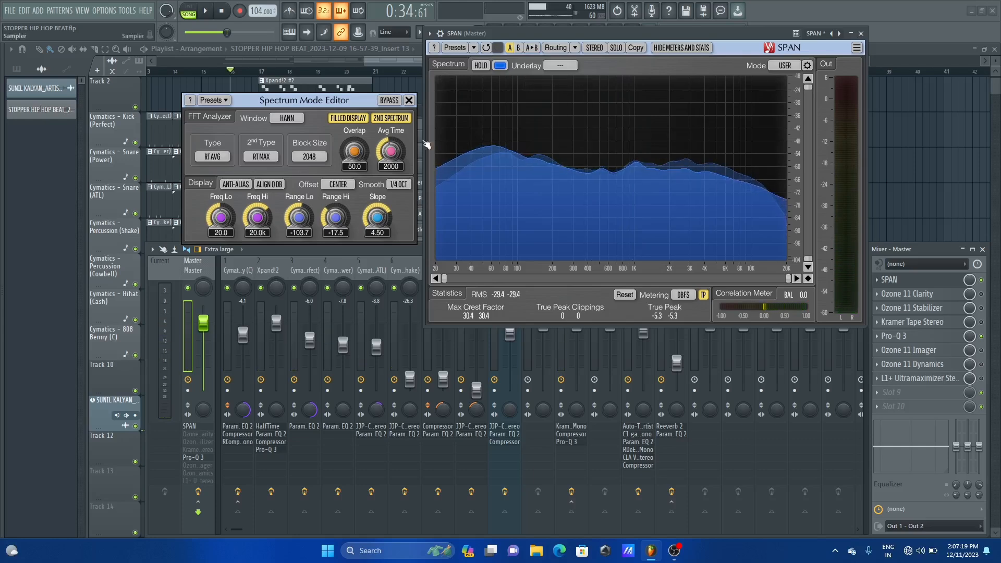
click(382, 119)
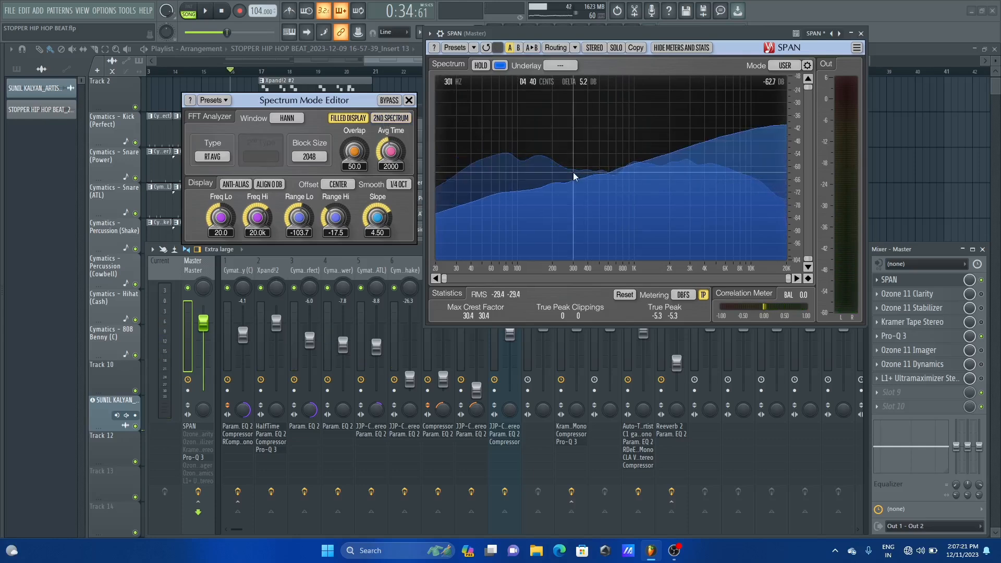
click(289, 119)
click(288, 119)
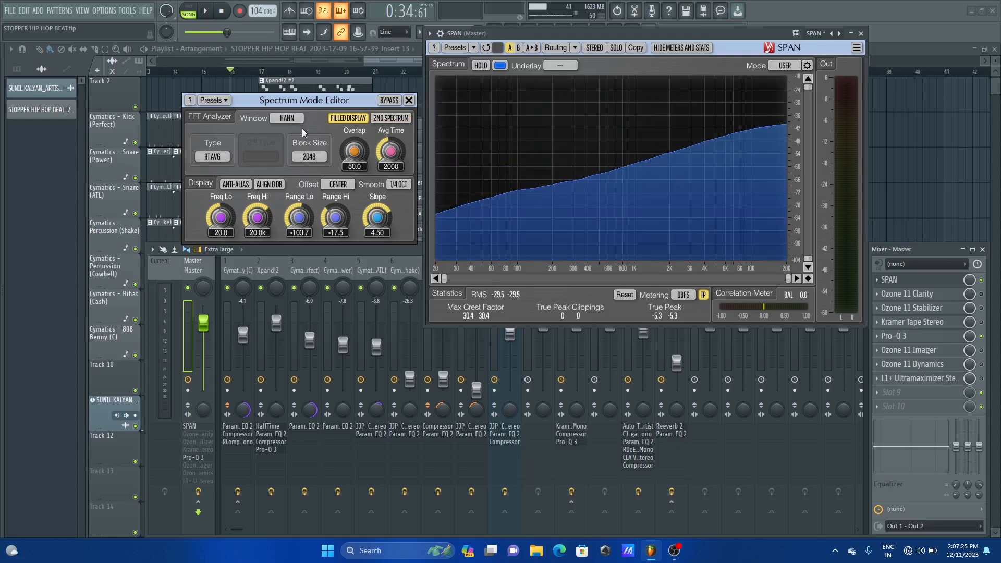
Compare Block Size at 65536 and at 1024, playing the beat briefly with each.
click(313, 158)
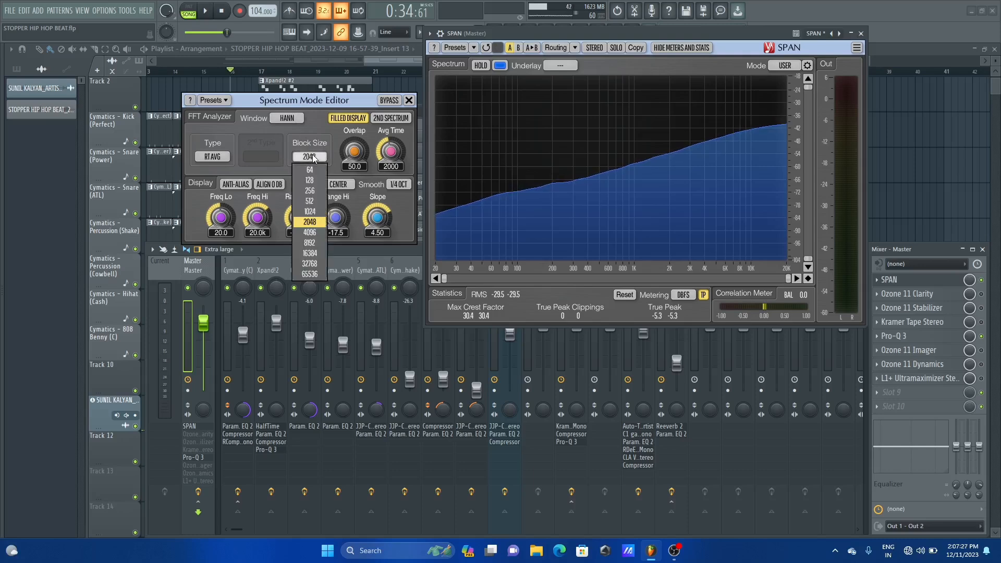
click(314, 275)
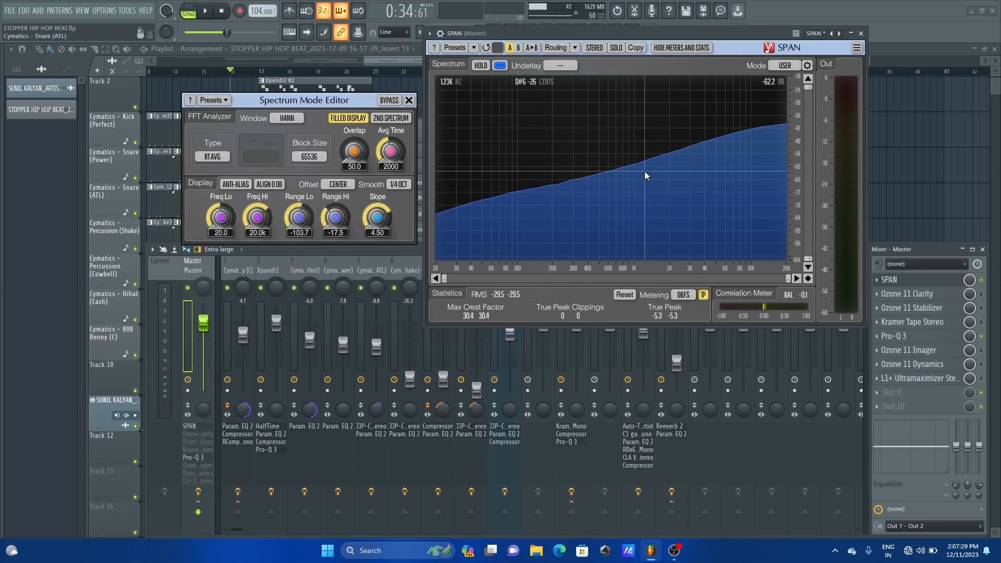
key(space)
key(space)
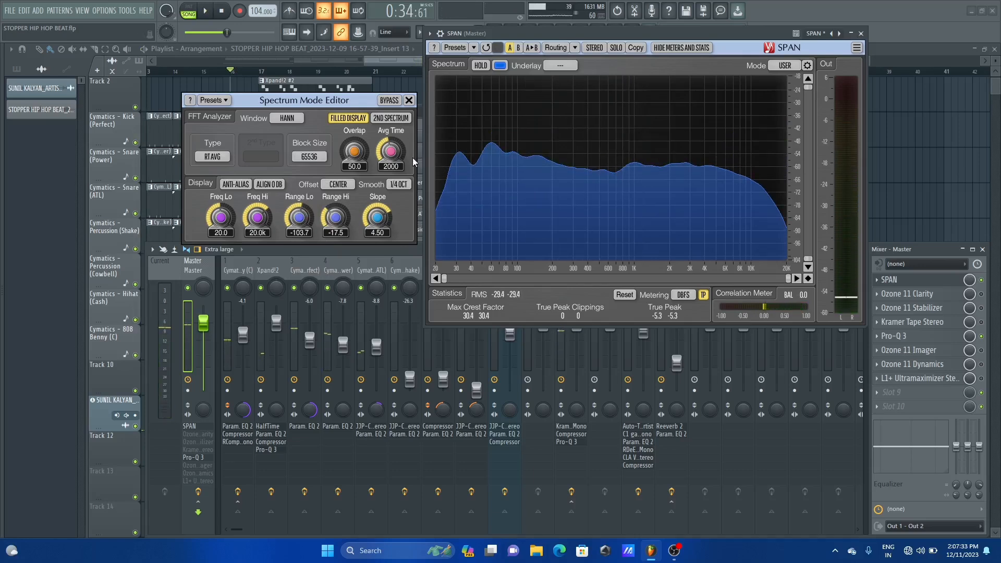
click(313, 158)
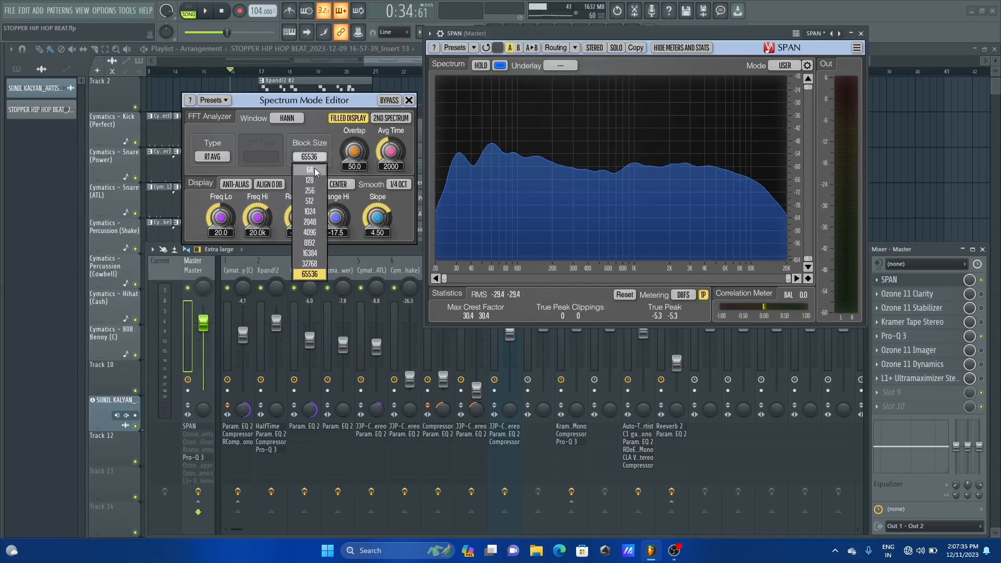
click(309, 211)
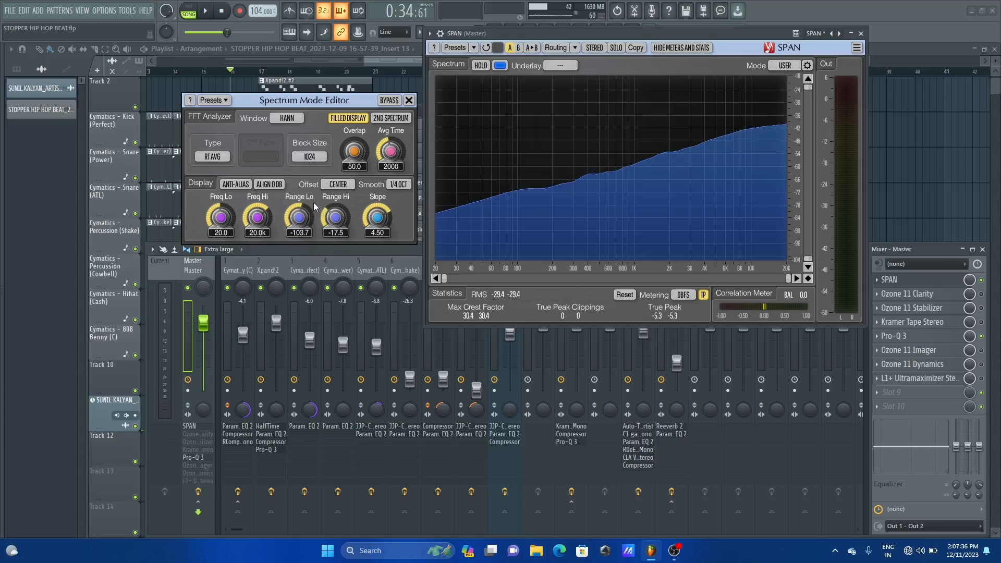
key(space)
key(space)
Set Block Size to 4096 and play the beat briefly to view the spectrum.
click(310, 158)
click(310, 232)
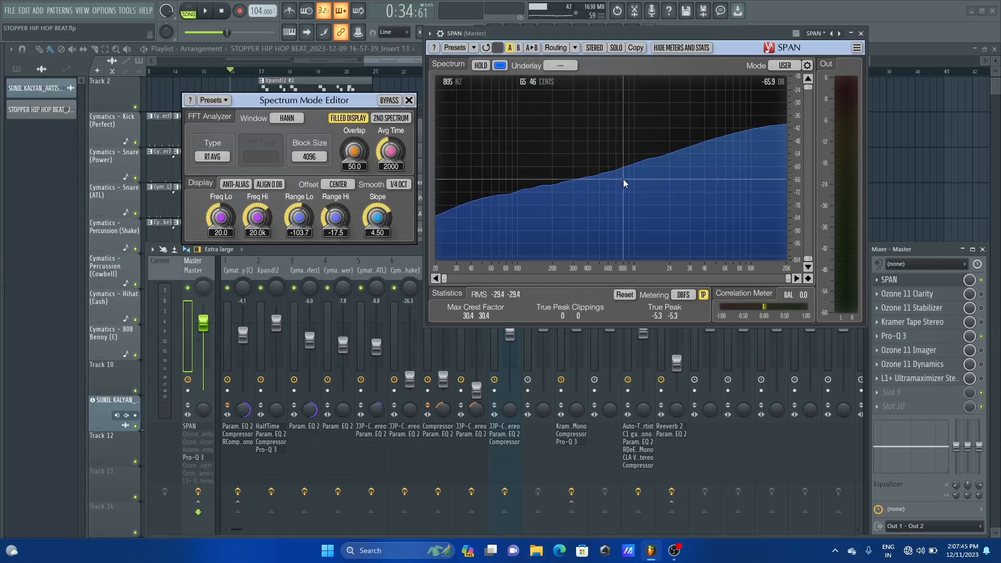
key(space)
key(space)
Compare the spectrum Type at RT AVG and at MAX, playing the beat briefly with each.
click(215, 157)
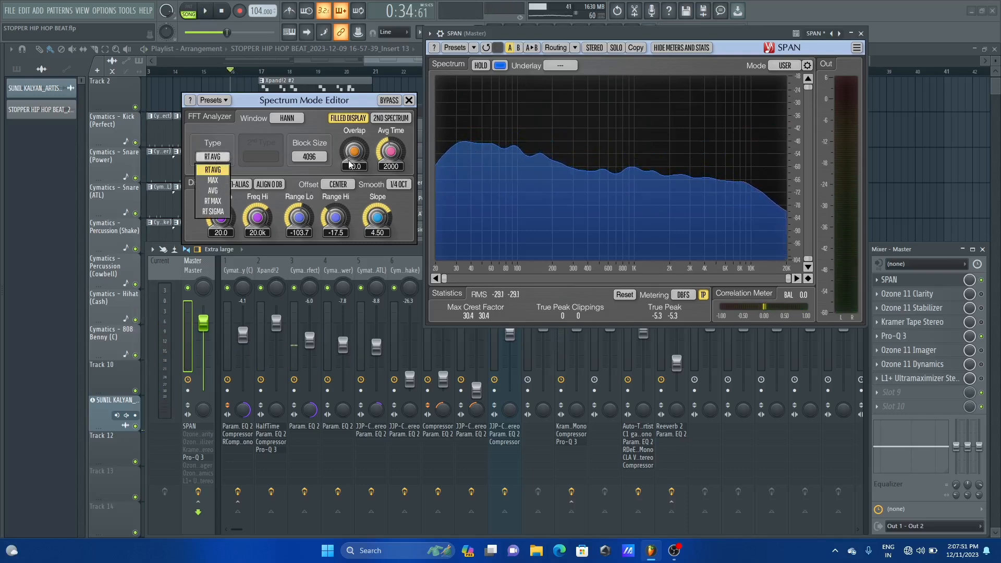
click(211, 170)
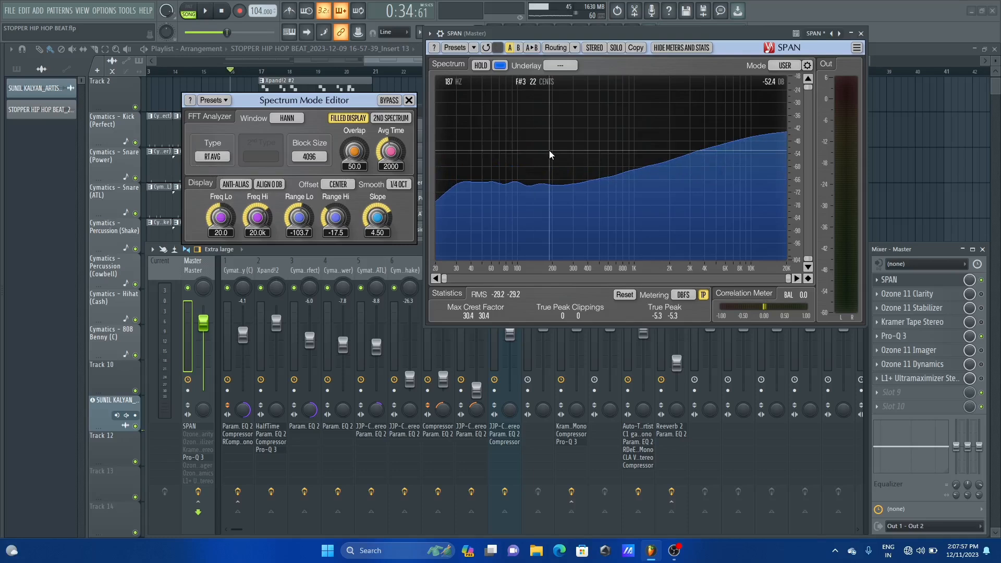
key(space)
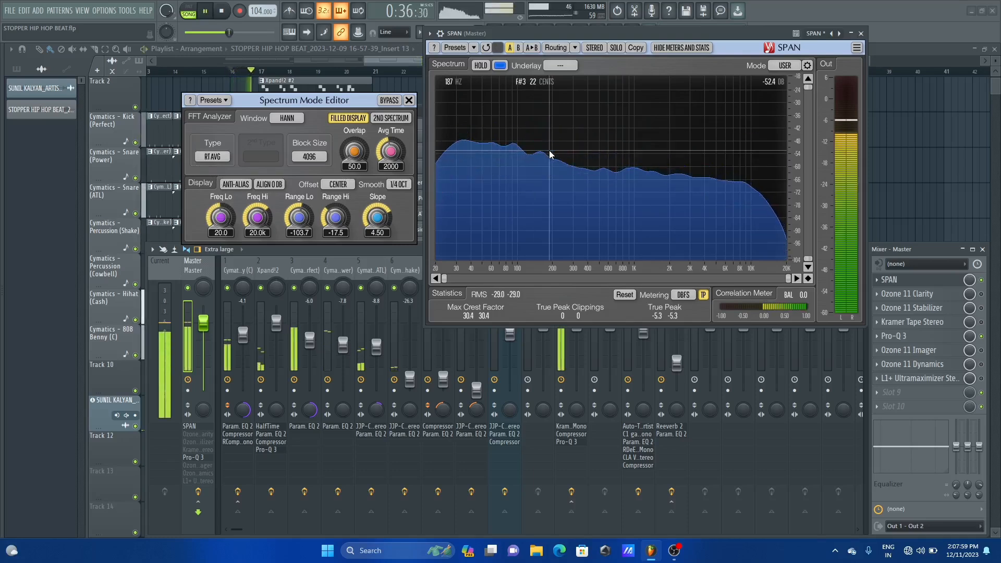
key(space)
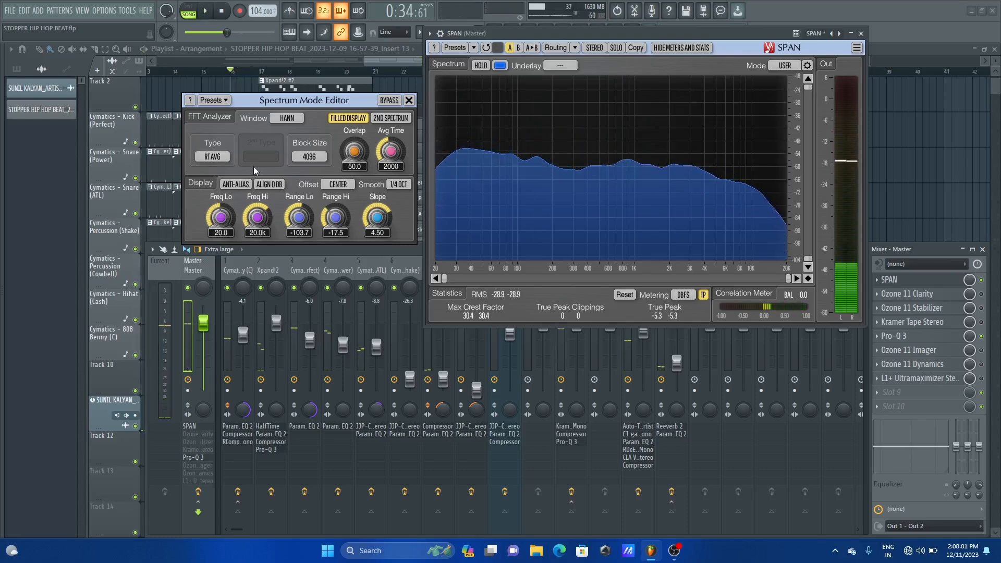
click(211, 157)
click(214, 182)
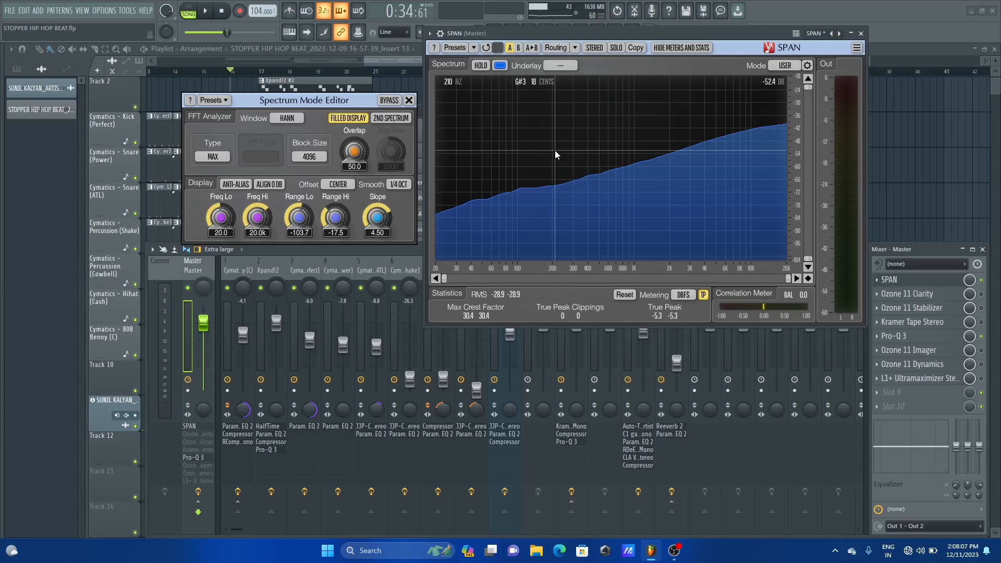
key(space)
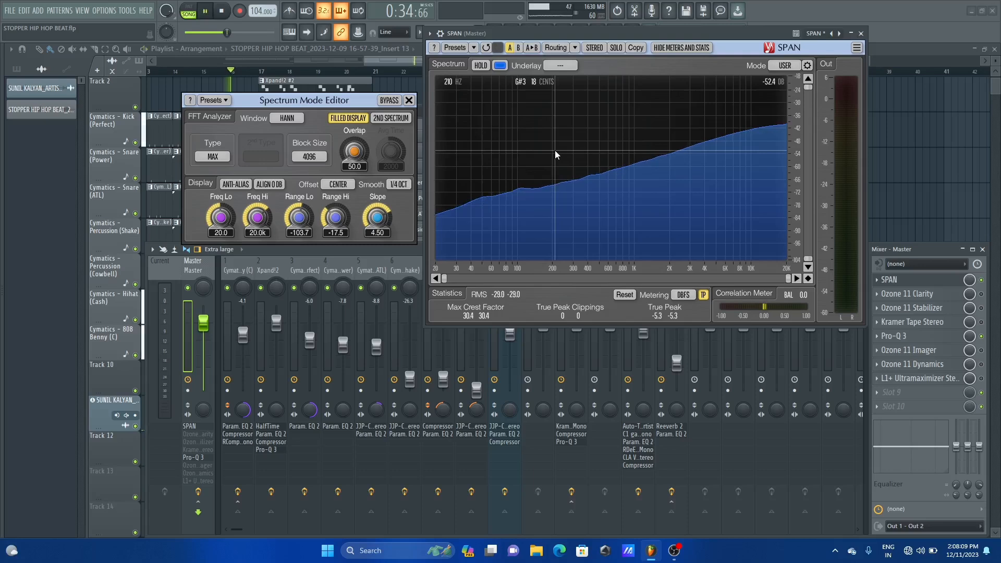
key(space)
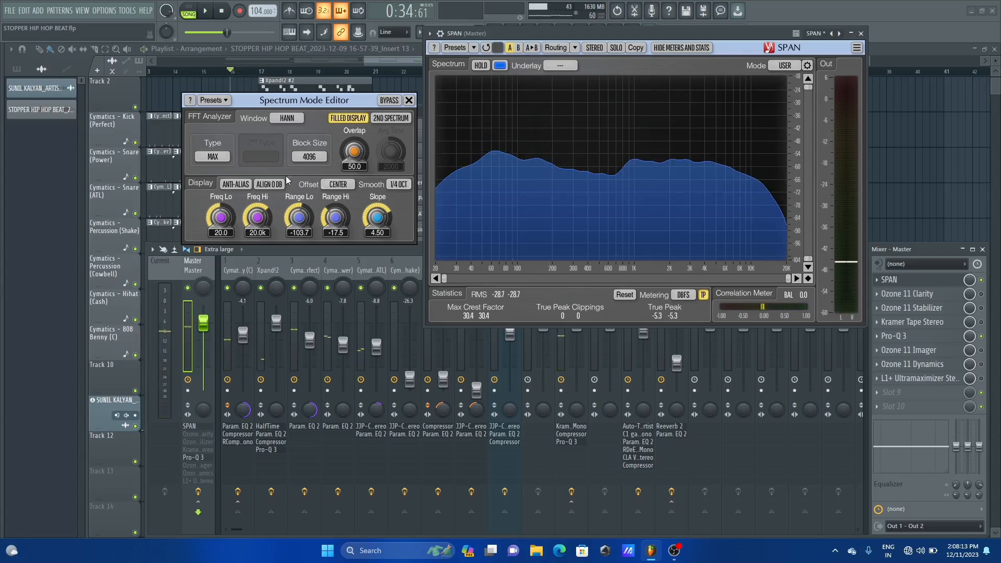
Set the spectrum Type to AVG and play the beat to build up its average curve.
click(219, 156)
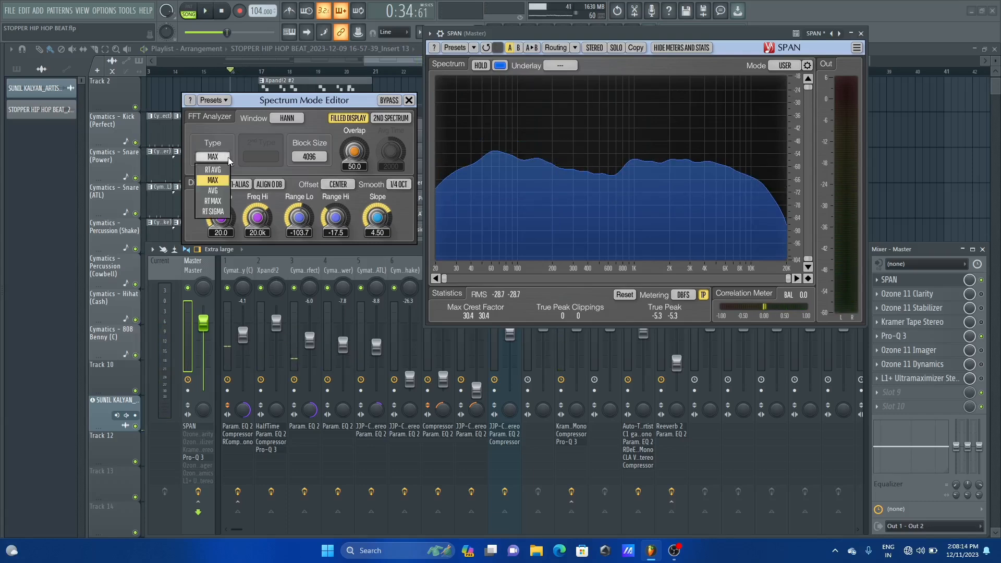
click(214, 190)
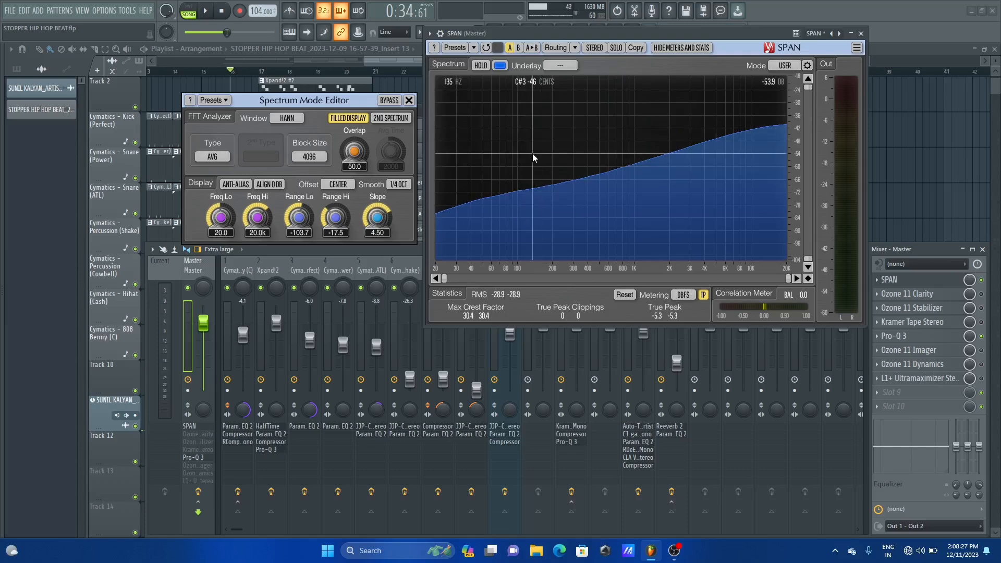
key(space)
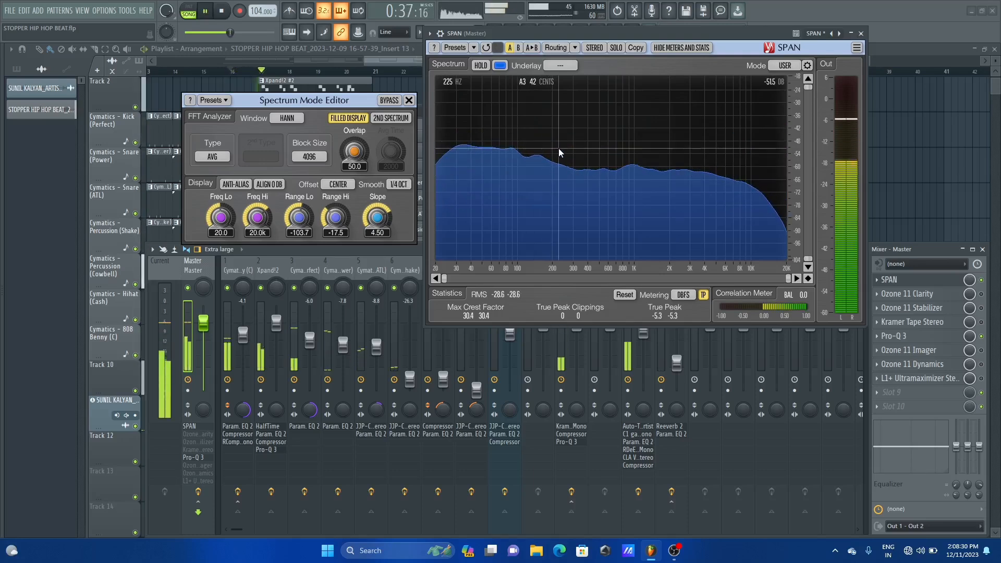
key(space)
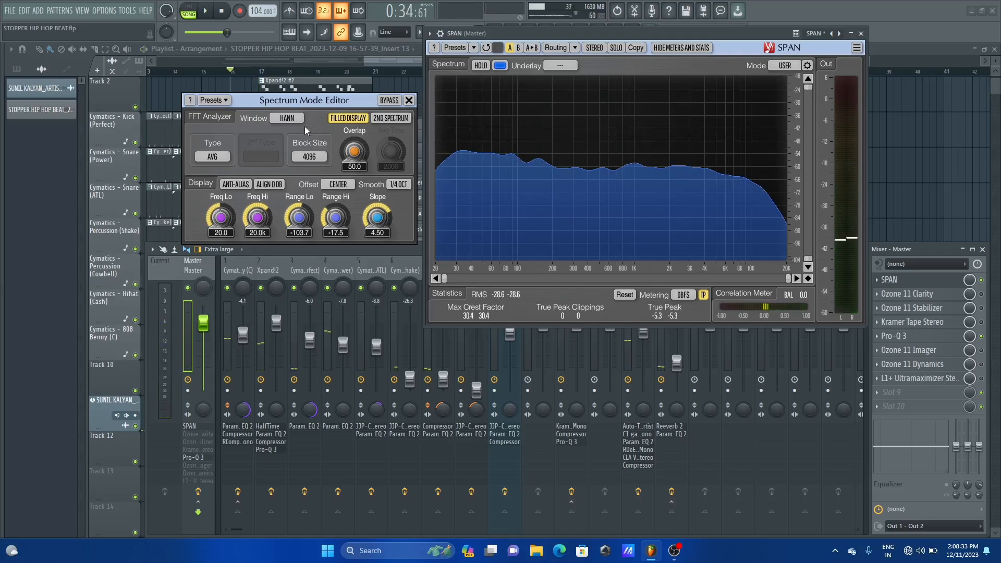
Try Smooth at 2/3 OCT on the averaged spectrum and restore it to 1/4 OCT.
click(400, 185)
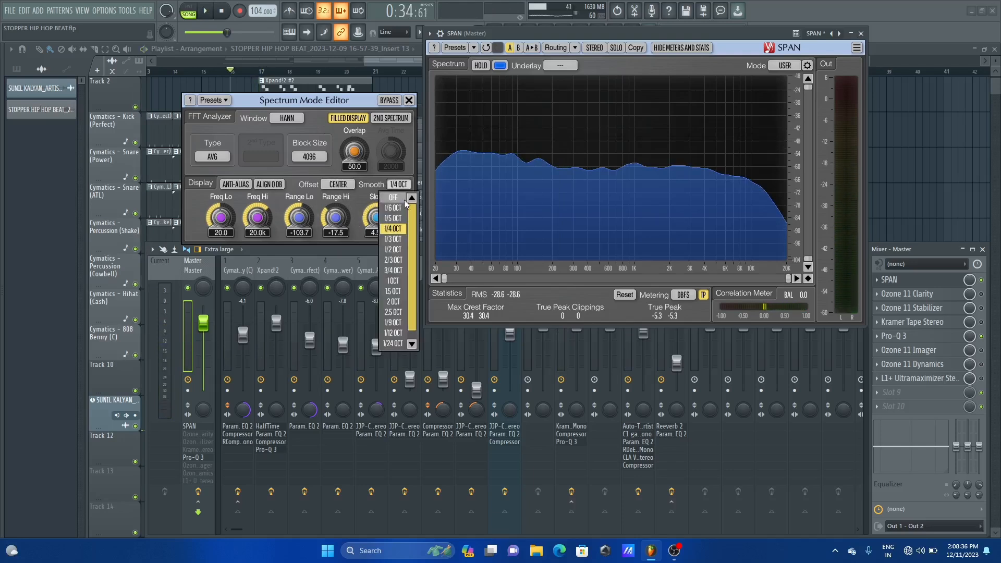
click(396, 257)
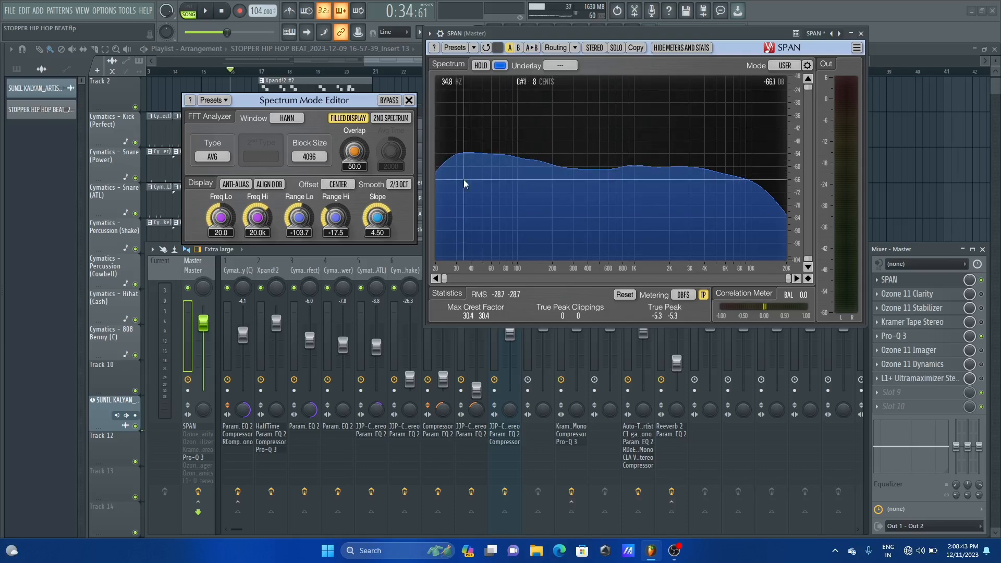
click(401, 185)
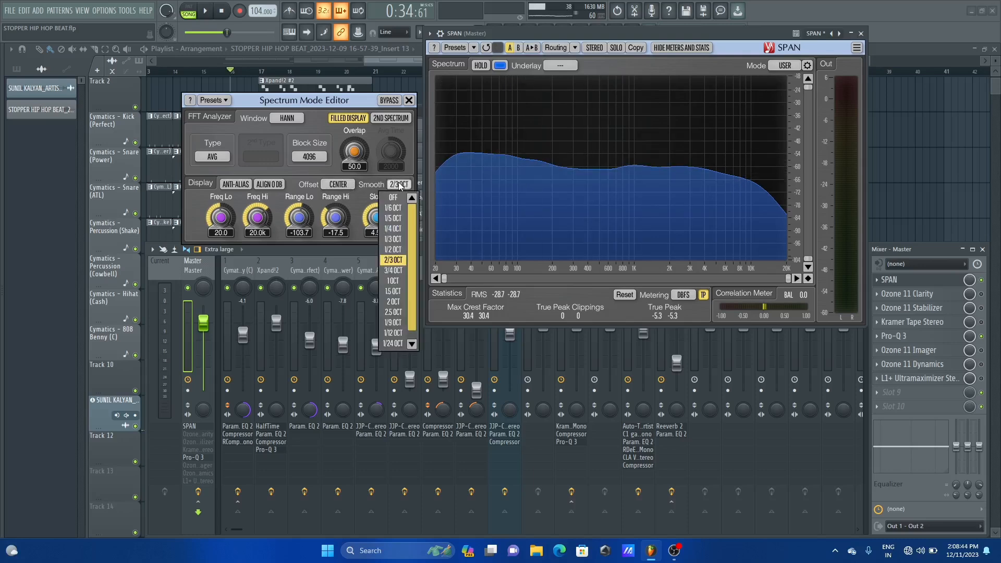
click(397, 232)
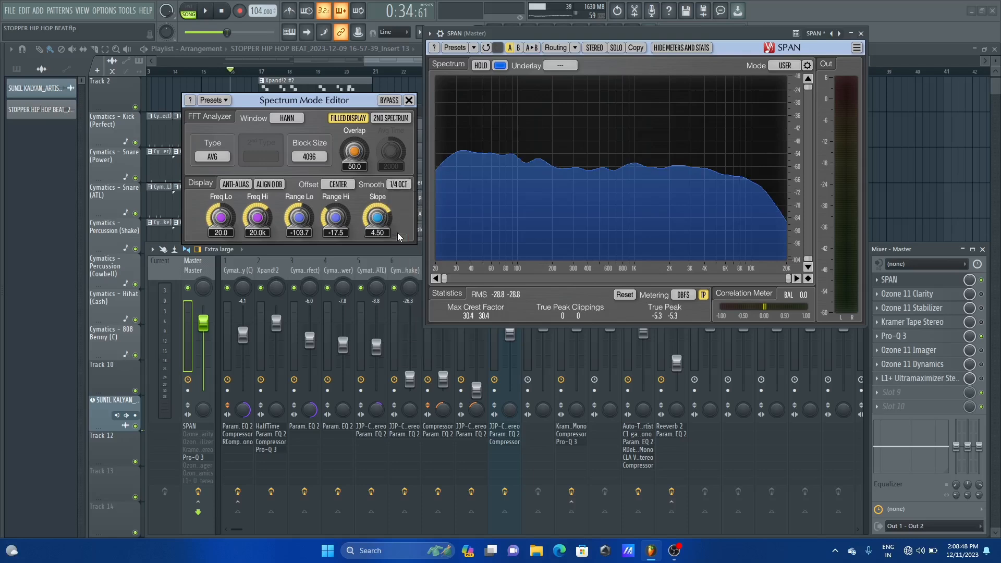
Close the Spectrum Mode Editor and select bars 9 to 13 on the Playlist timeline.
click(409, 101)
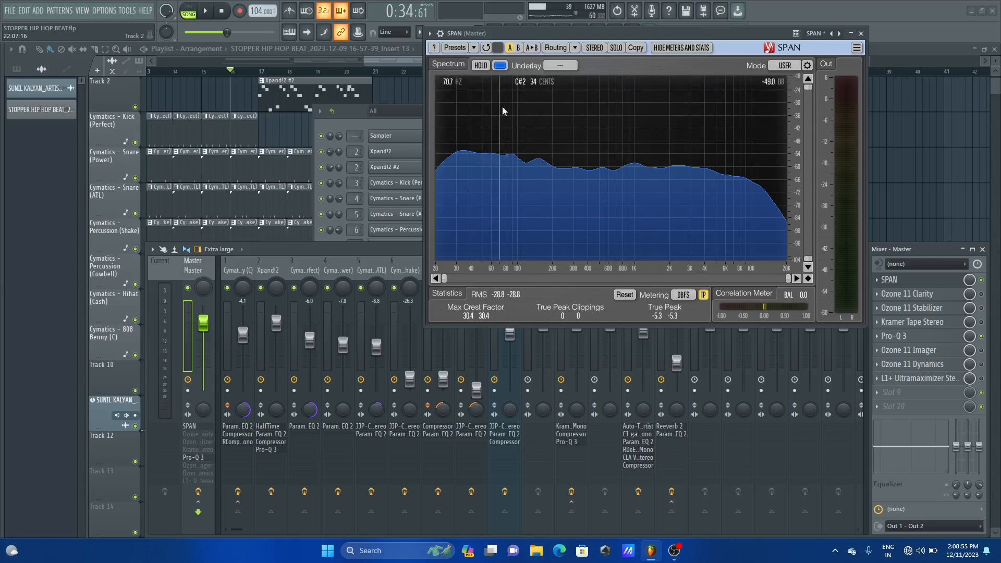
click(394, 57)
drag(393, 59, 280, 55)
drag(213, 77, 327, 85)
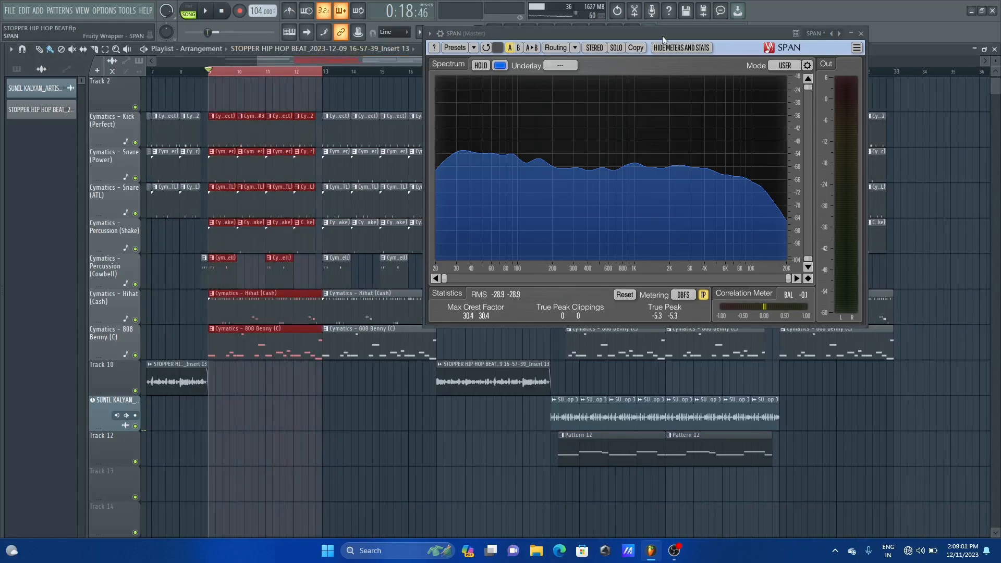
Reposition the SPAN window slightly and play the selected Playlist section briefly to watch its averaged spectrum.
drag(660, 39, 659, 40)
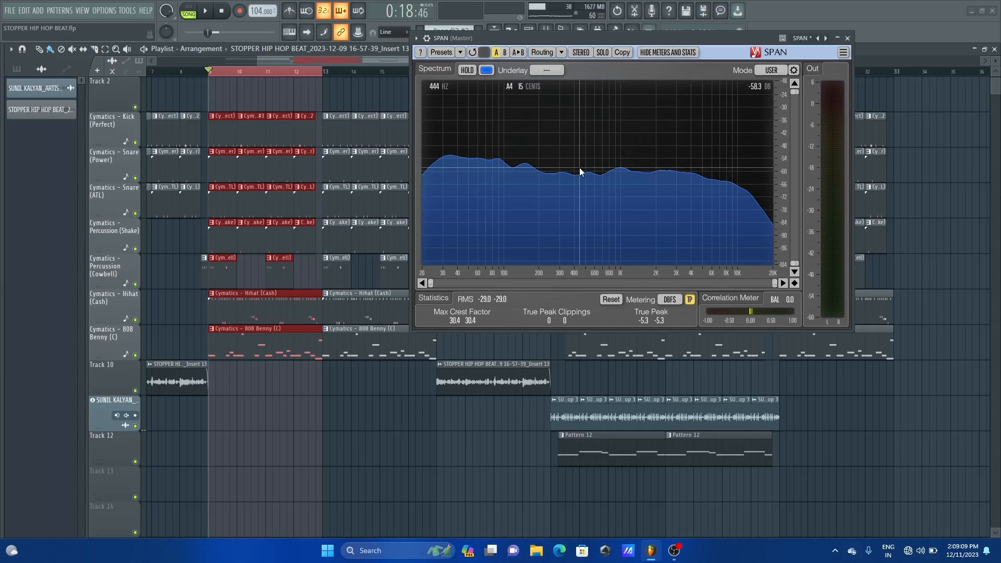
key(space)
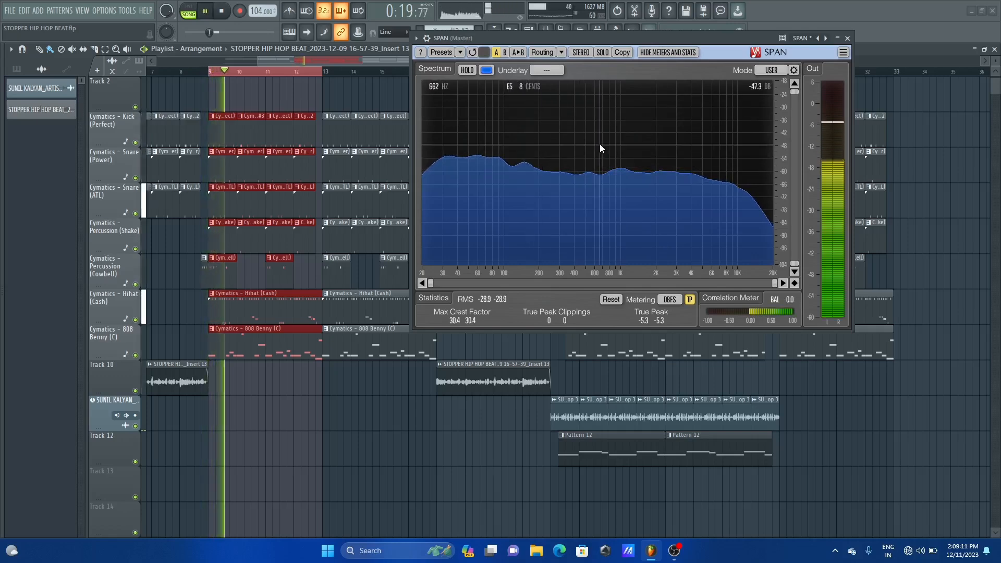
key(space)
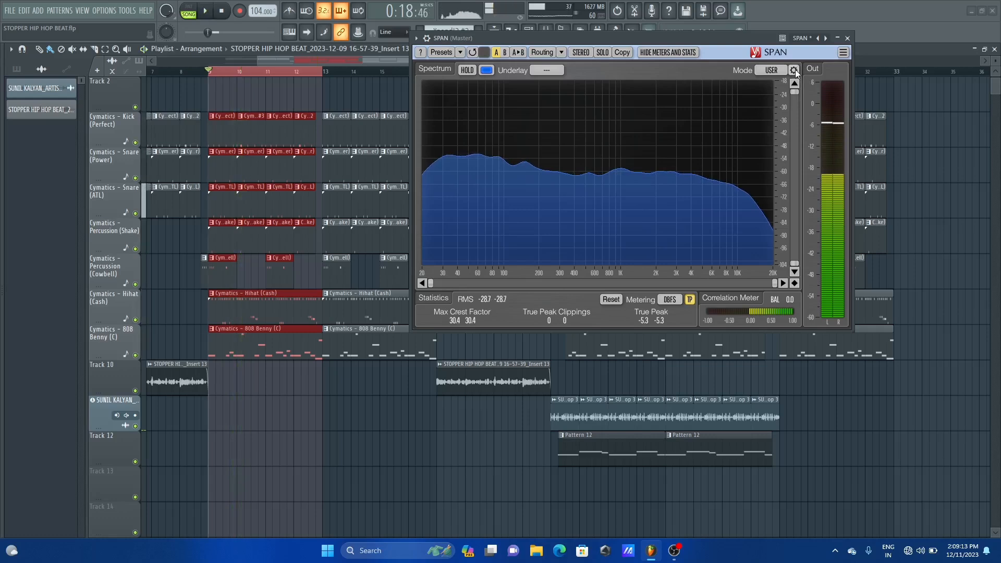
Set the Block Size to 8192 in the Spectrum Mode Editor and close the editor.
click(793, 70)
drag(313, 105, 344, 105)
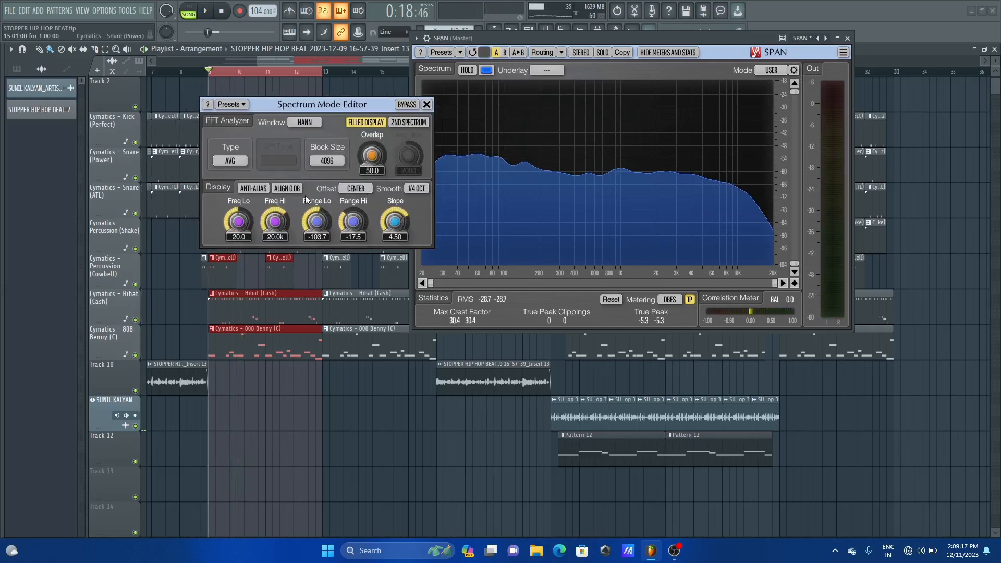
click(327, 161)
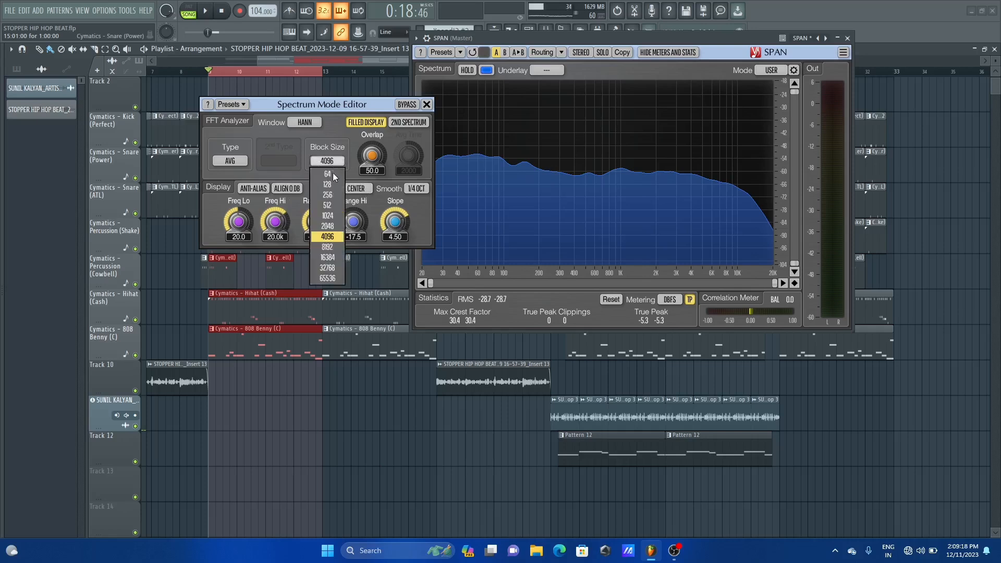
click(329, 248)
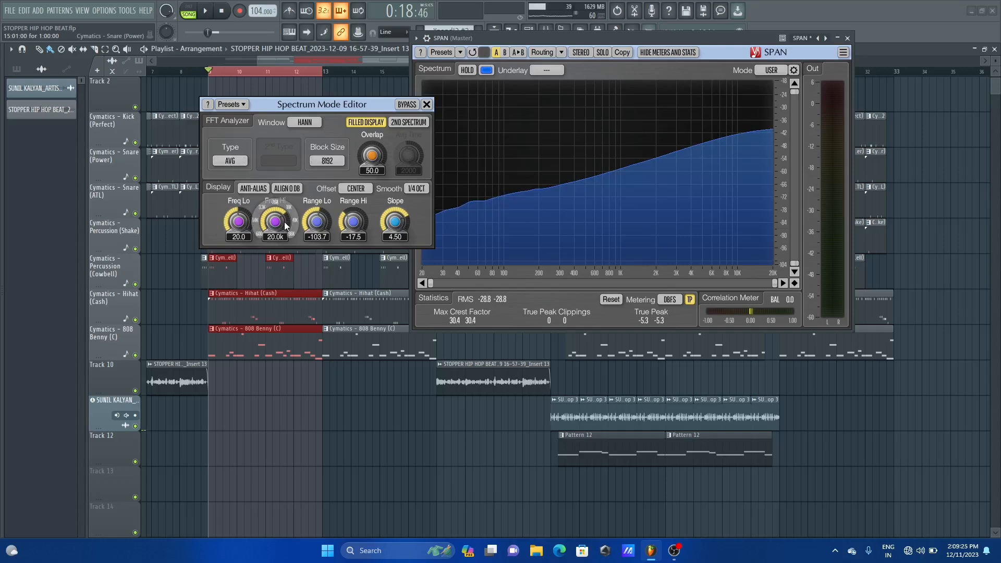
click(427, 105)
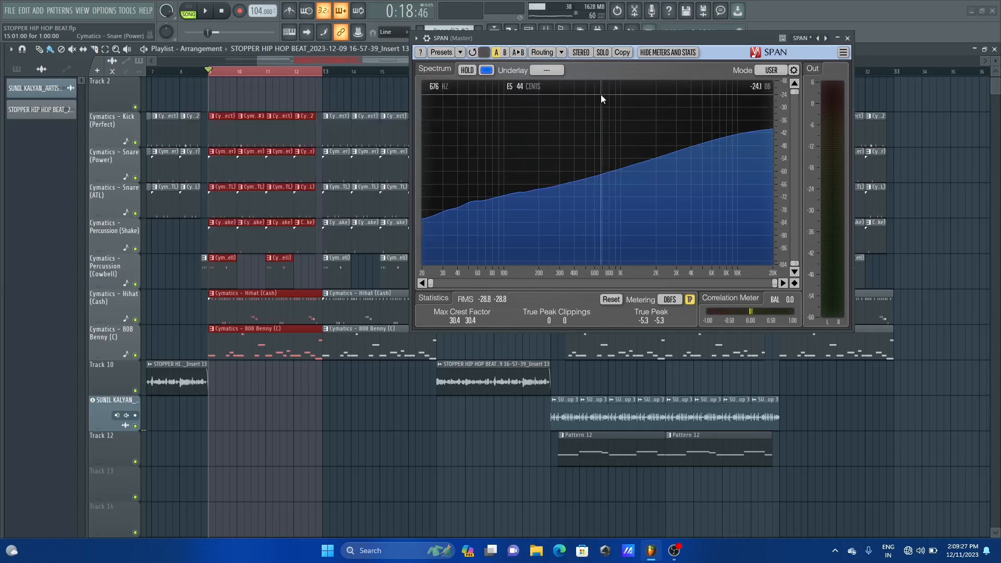
Play the selected bars, hold the averaged spectrum with HOLD and stop playback.
key(space)
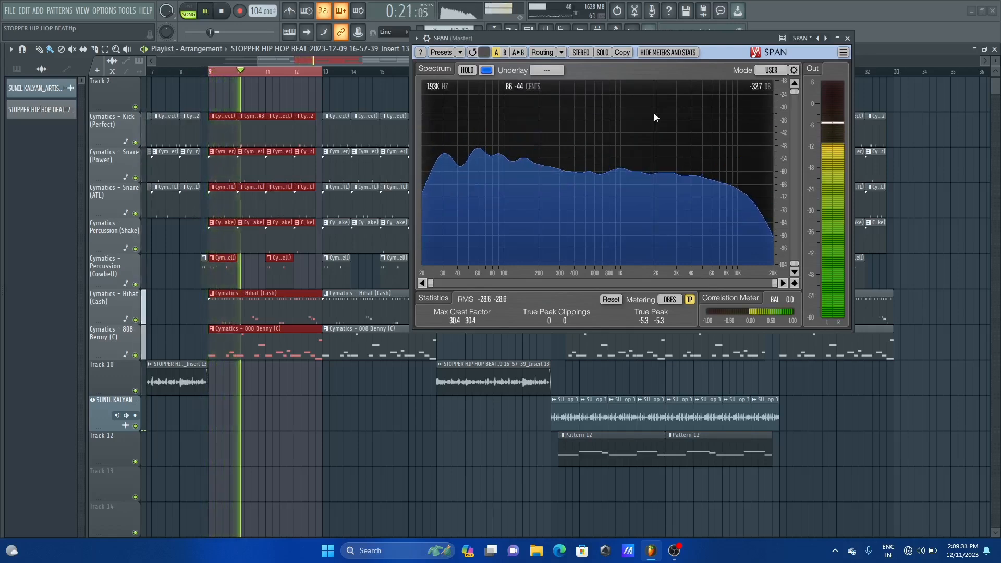
click(467, 70)
key(space)
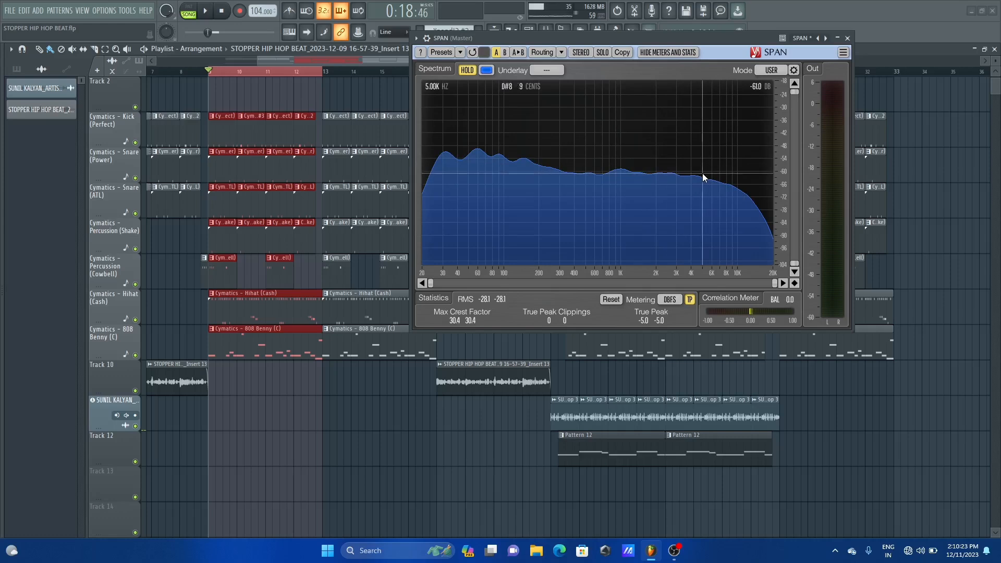
Move the SPAN window aside, show the Mixer and select the hi-hat's insert 8.
drag(698, 44, 818, 66)
click(551, 34)
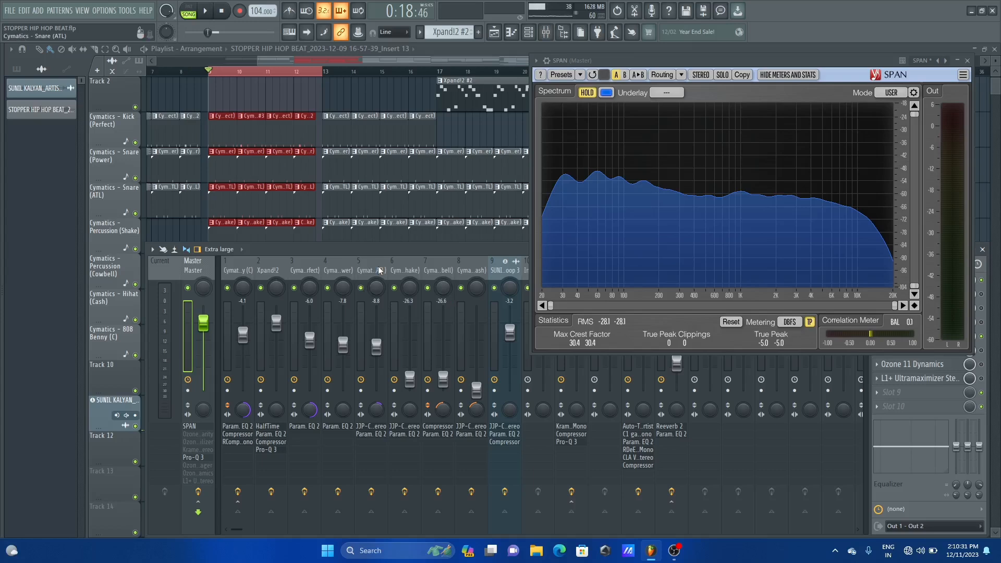
click(439, 270)
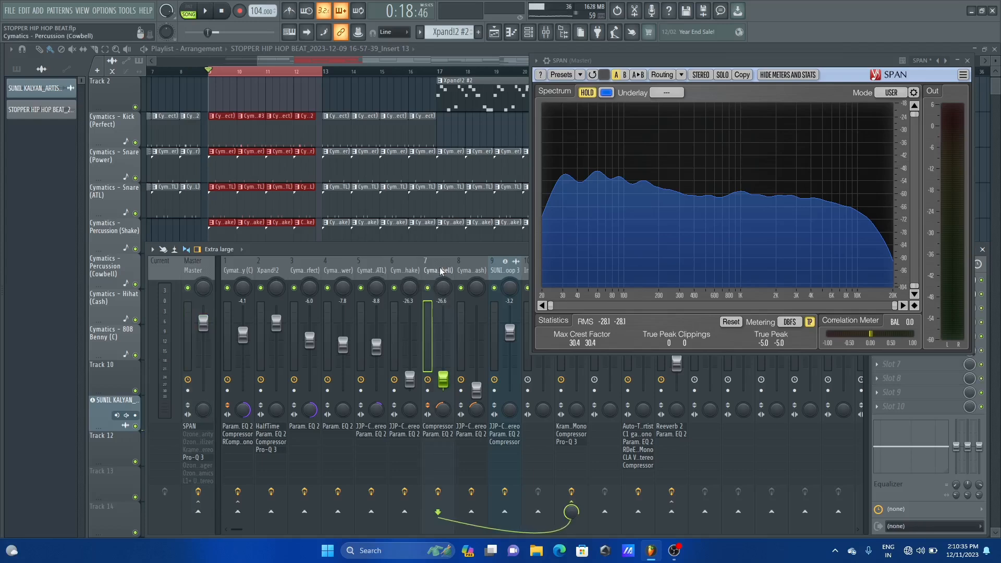
click(484, 270)
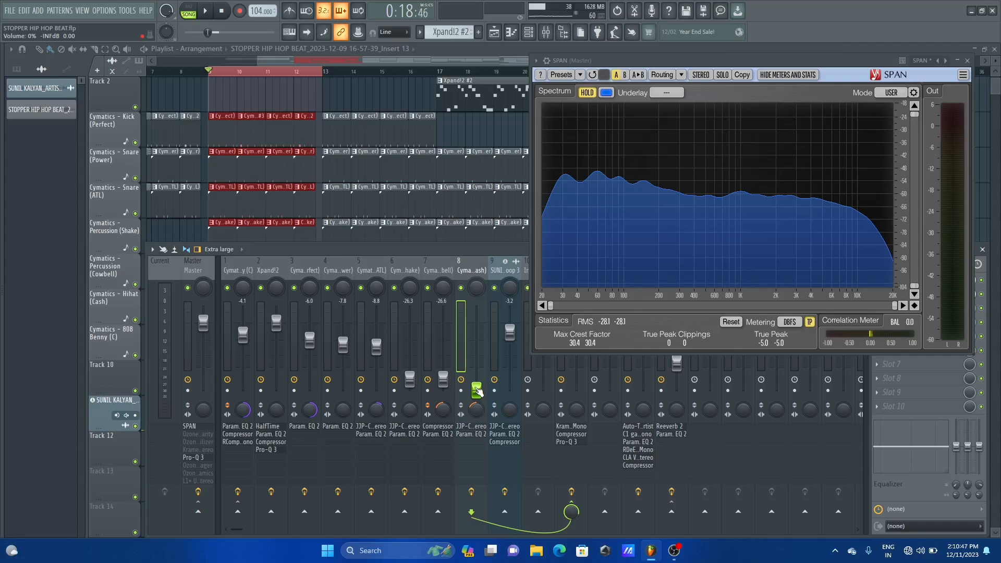
Play the selection with HOLD off and try raising the hi-hat fader on insert 8 to about 5.1 dB.
key(space)
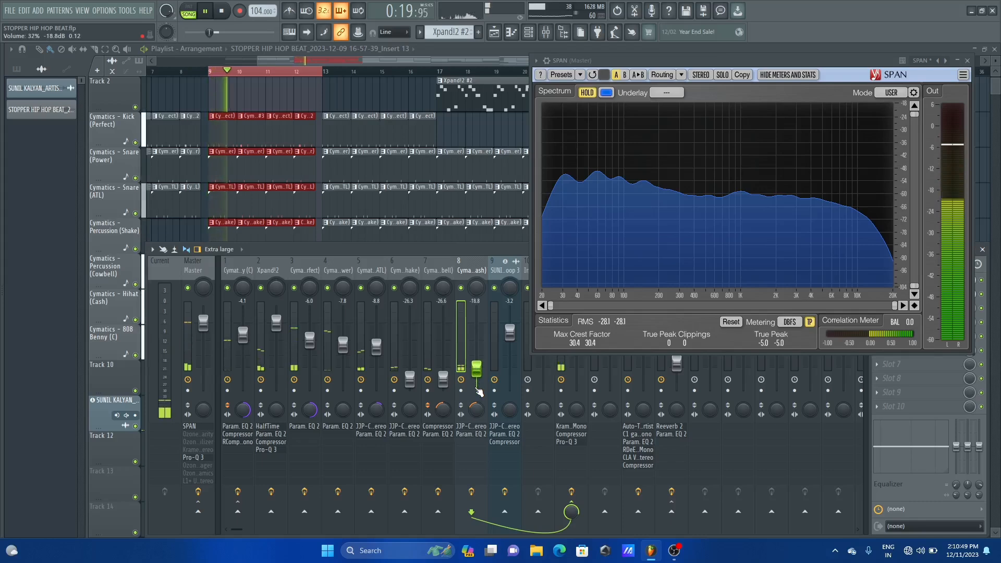
click(764, 240)
drag(477, 359, 483, 318)
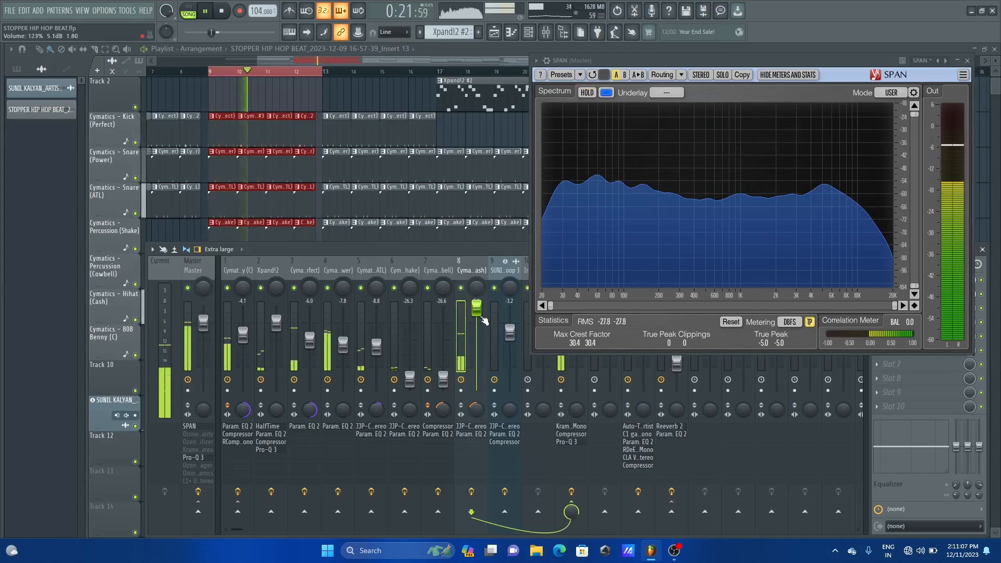
key(space)
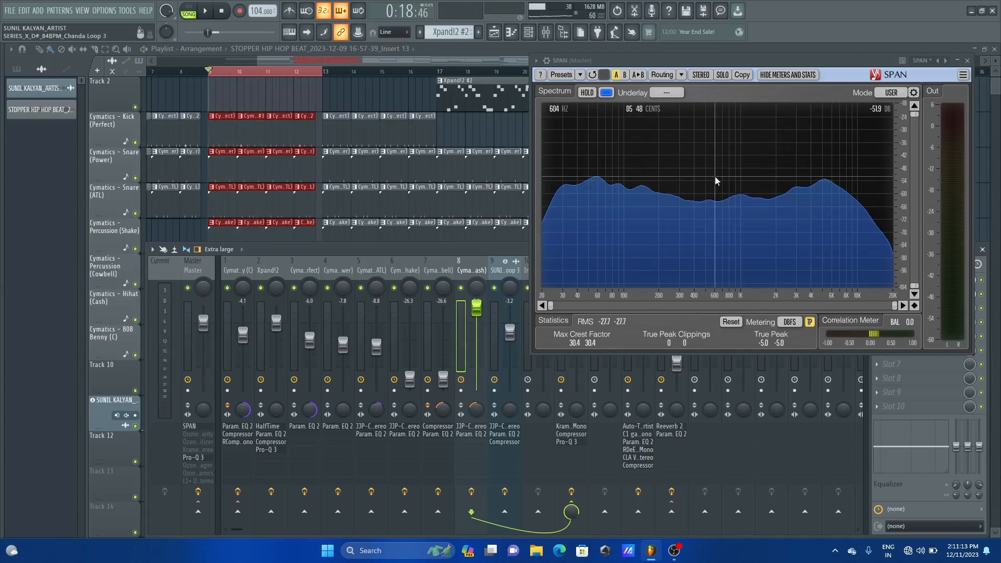
Reset the hi-hat fader on insert 8 to 0.0 dB and replay the selection to check its averaged spectrum.
right_click(473, 311)
click(481, 317)
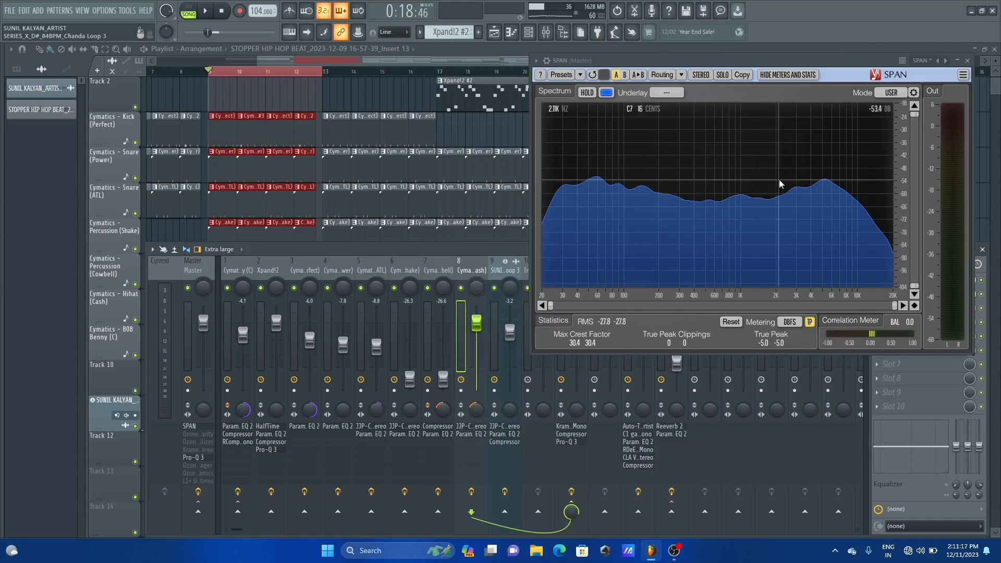
key(space)
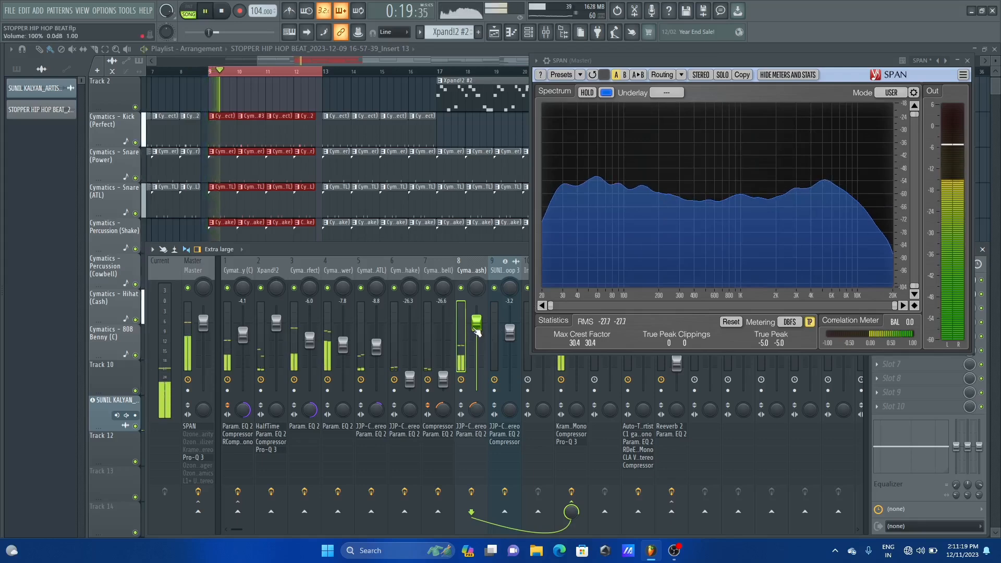
key(space)
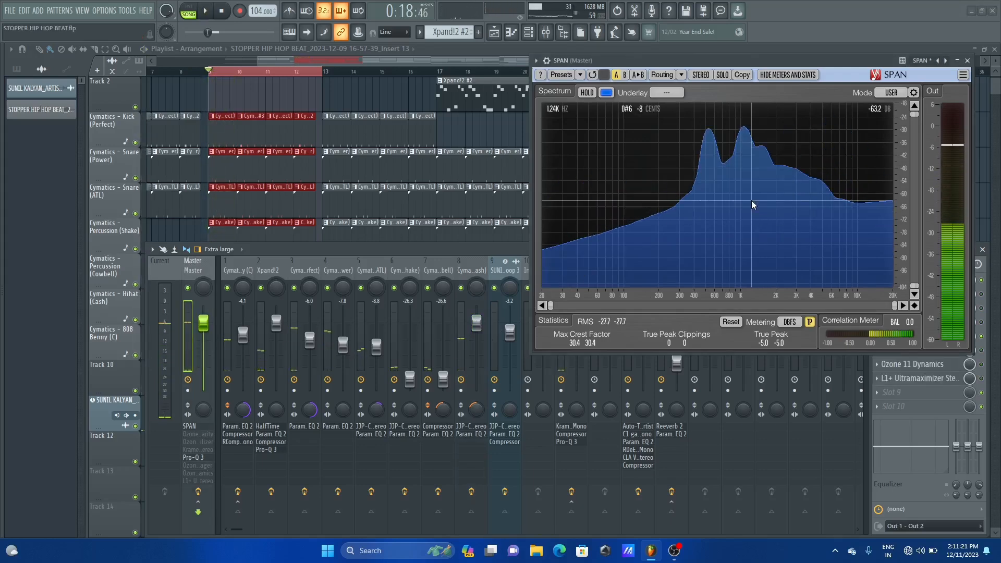
key(space)
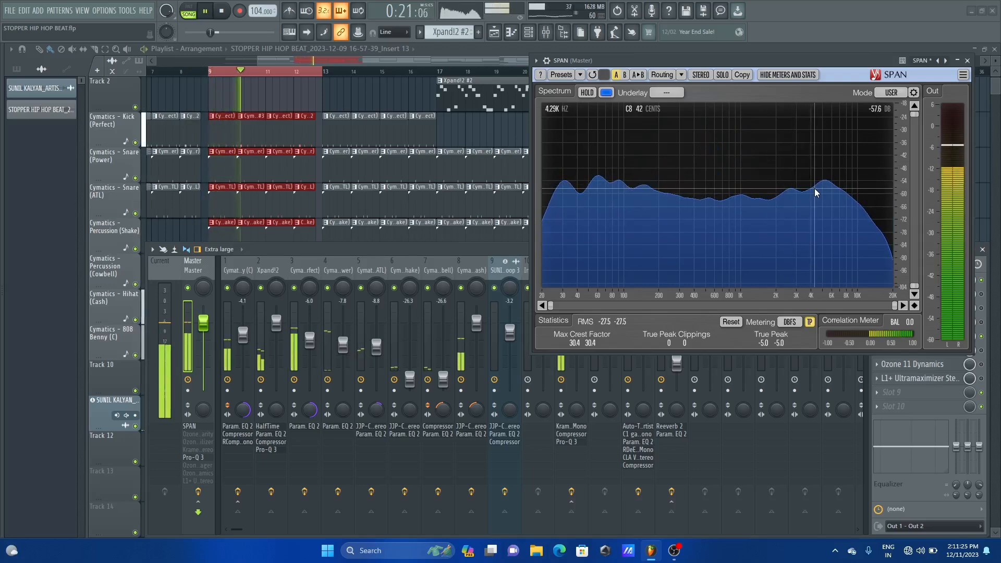
key(space)
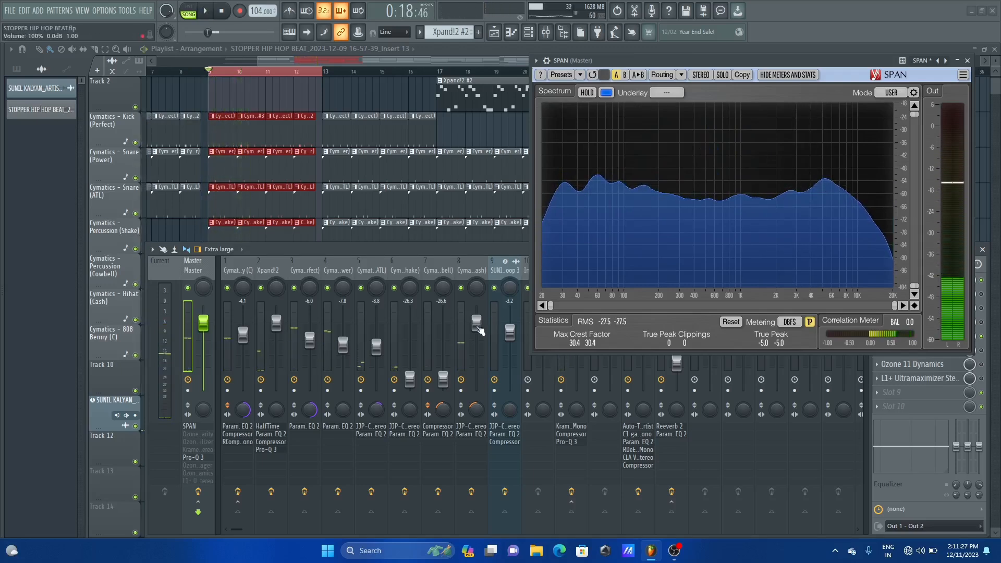
Lower the hi-hat fader on insert 8 to about -5.5 dB and play the selection to check the high frequencies.
click(475, 323)
drag(475, 323, 476, 340)
key(space)
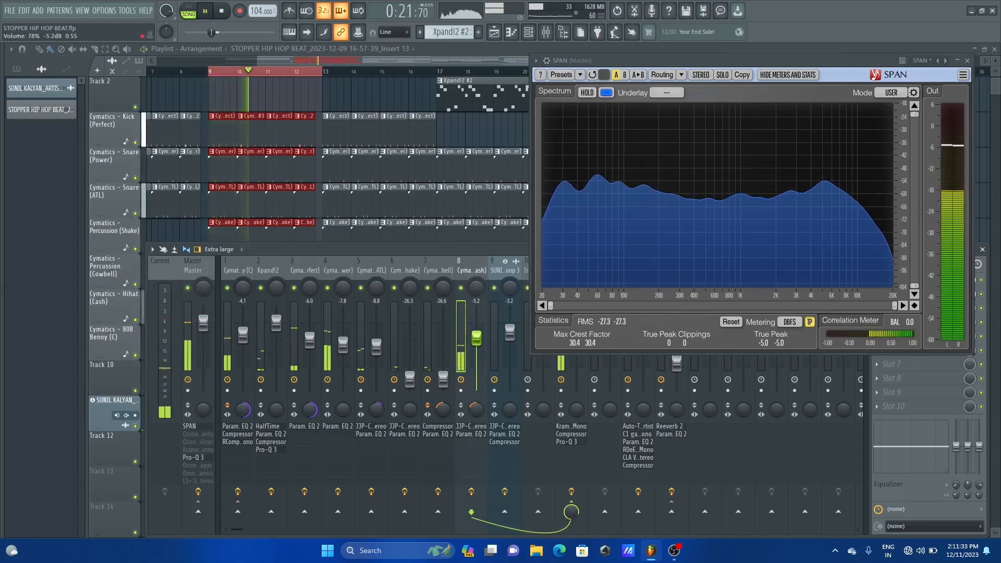
click(742, 185)
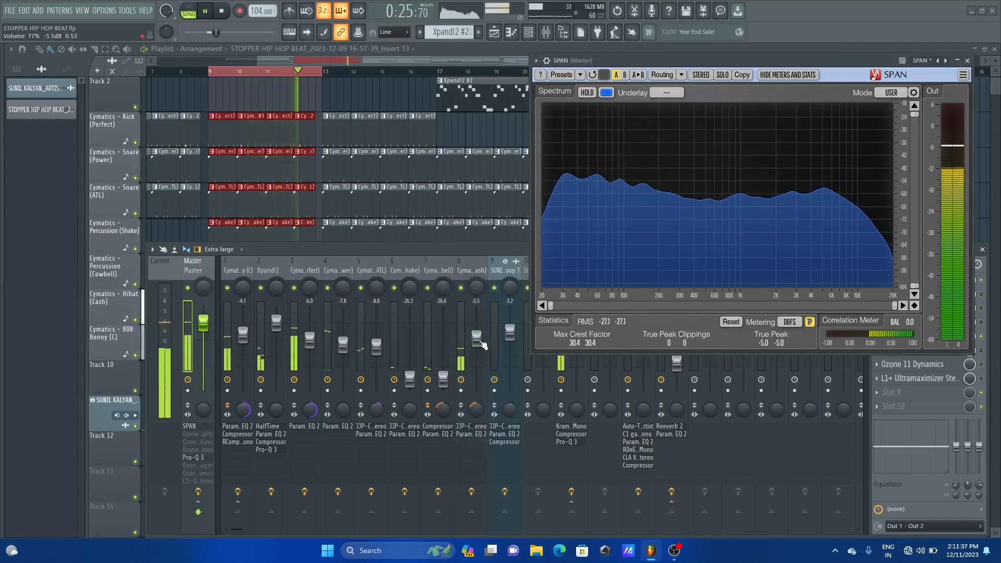
key(space)
Raise the cowbell fader on insert 7 to about -4.9 dB while the selection plays.
drag(443, 379, 443, 374)
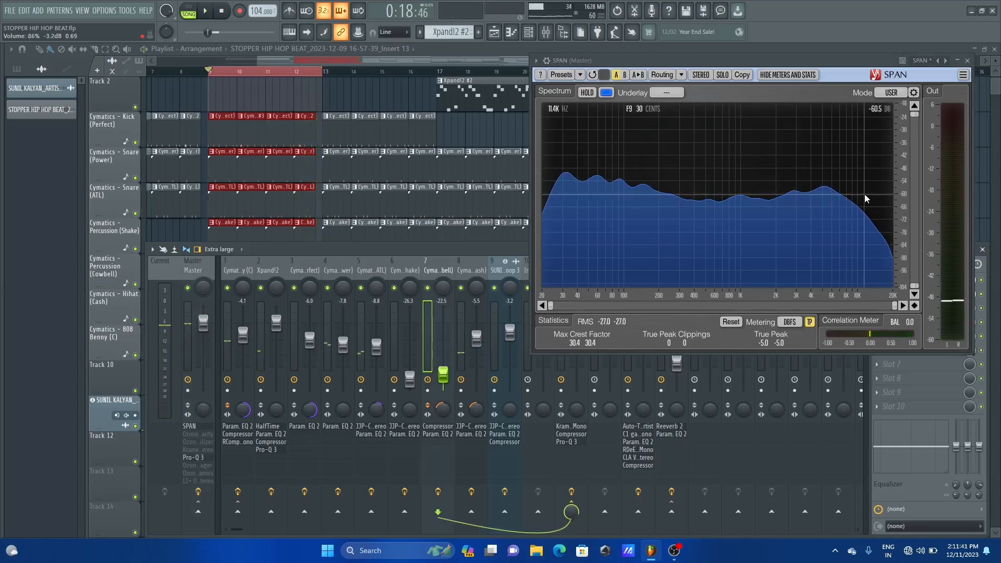
key(space)
drag(443, 374, 449, 345)
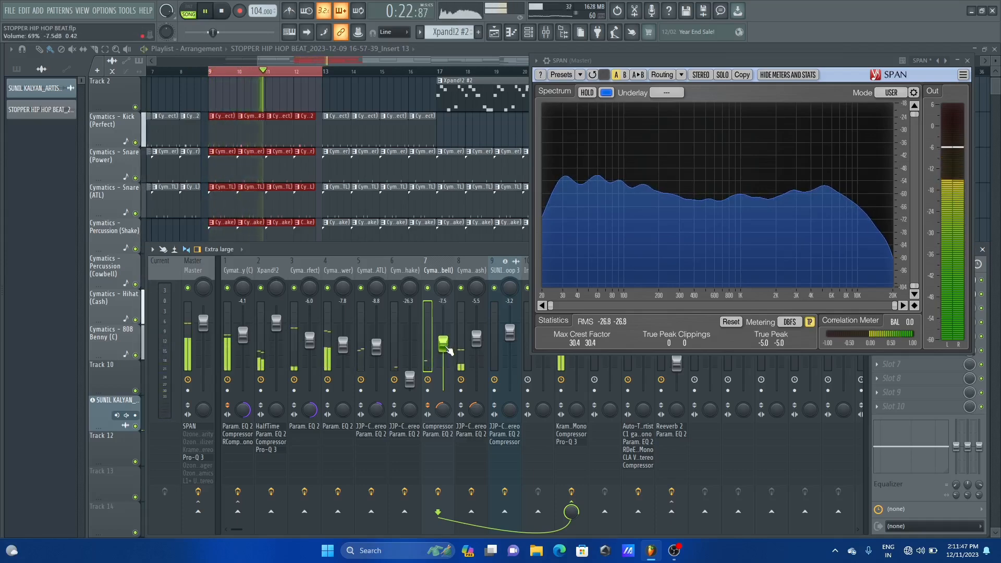
drag(452, 348, 443, 336)
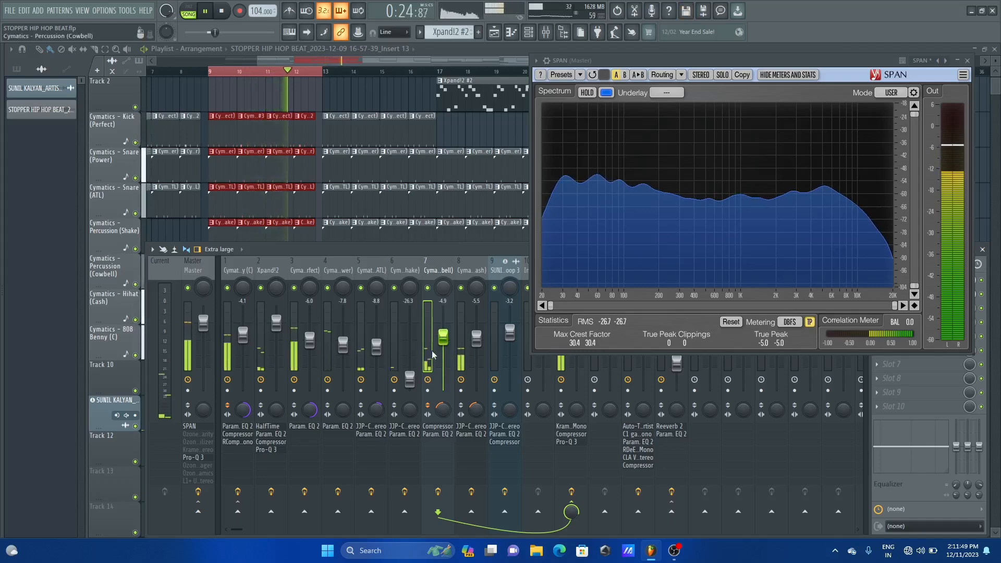
Raise the shake percussion fader on insert 6 to about -9.0 dB during playback.
drag(411, 379, 410, 352)
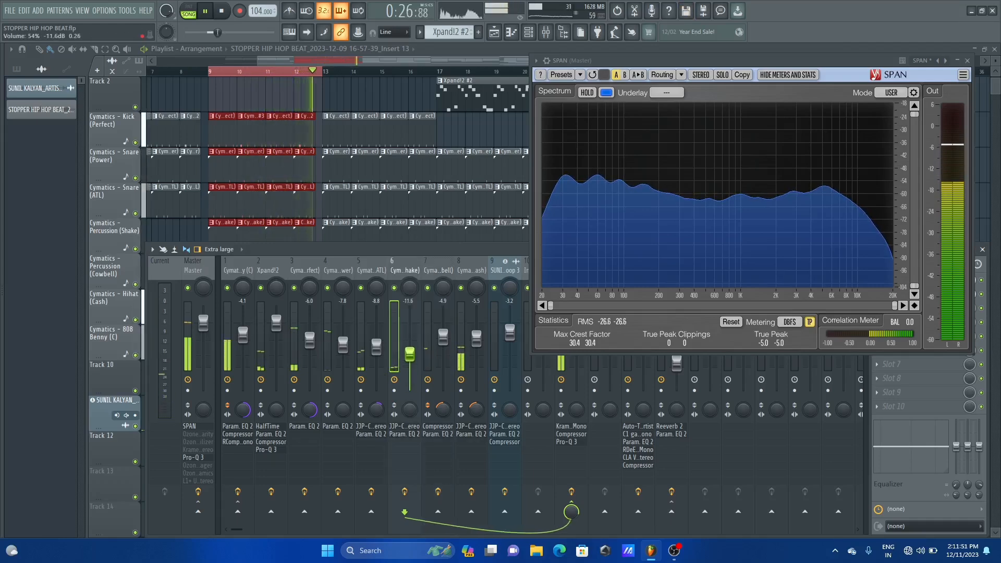
click(657, 245)
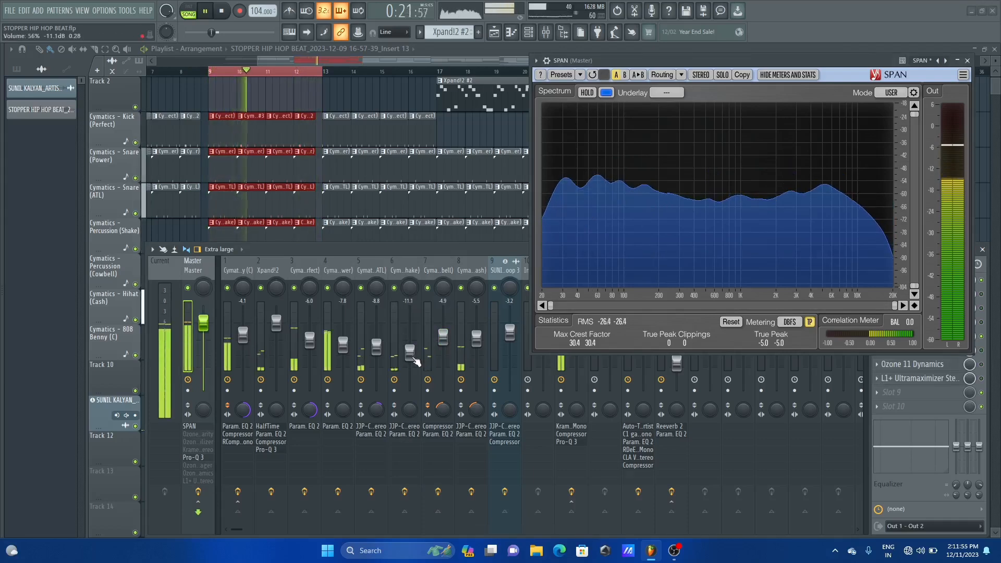
drag(409, 354, 411, 352)
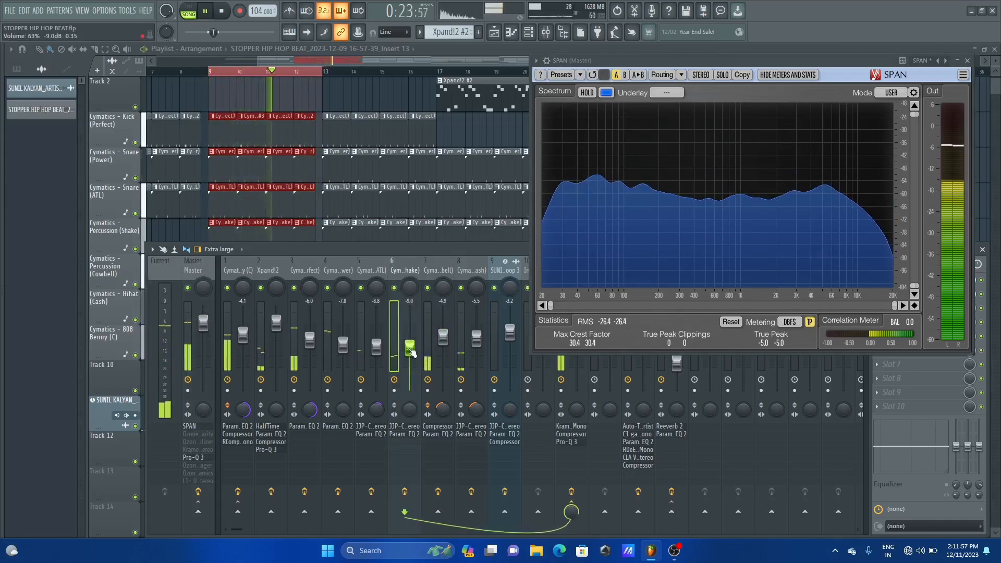
Lower the cowbell fader on insert 7 to about -5.8 dB and replay the beat to check the averaged spectrum.
drag(443, 336, 443, 340)
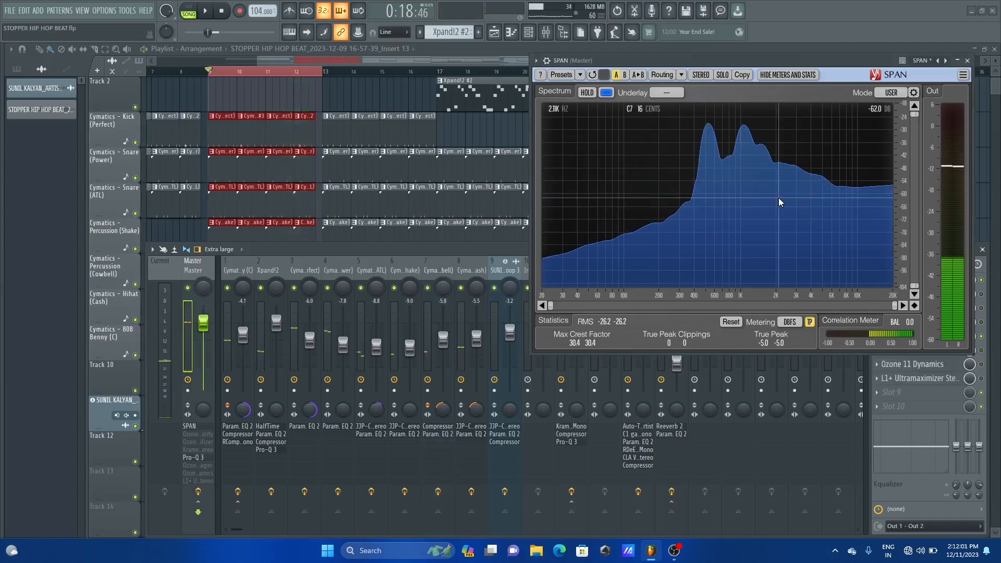
key(space)
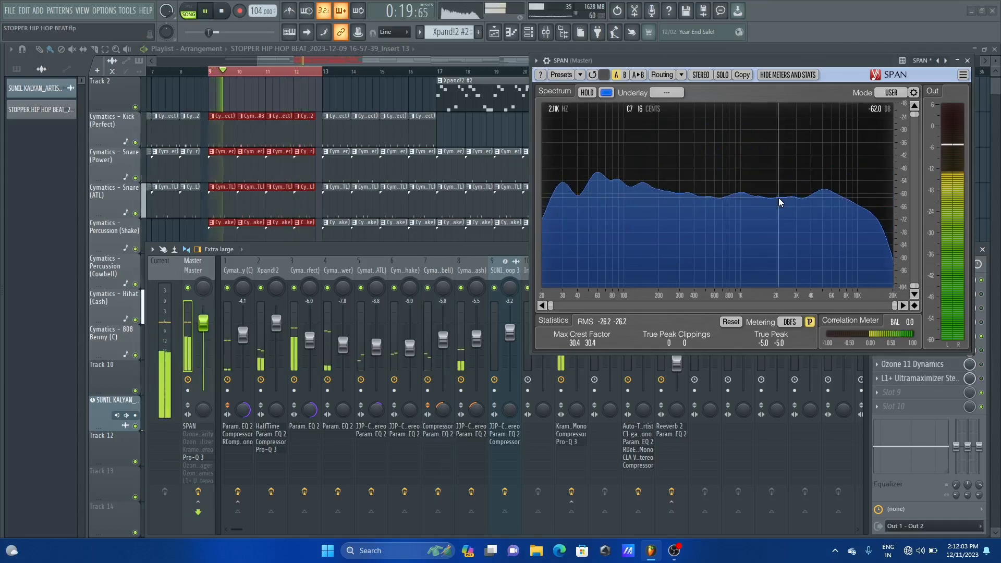
key(space)
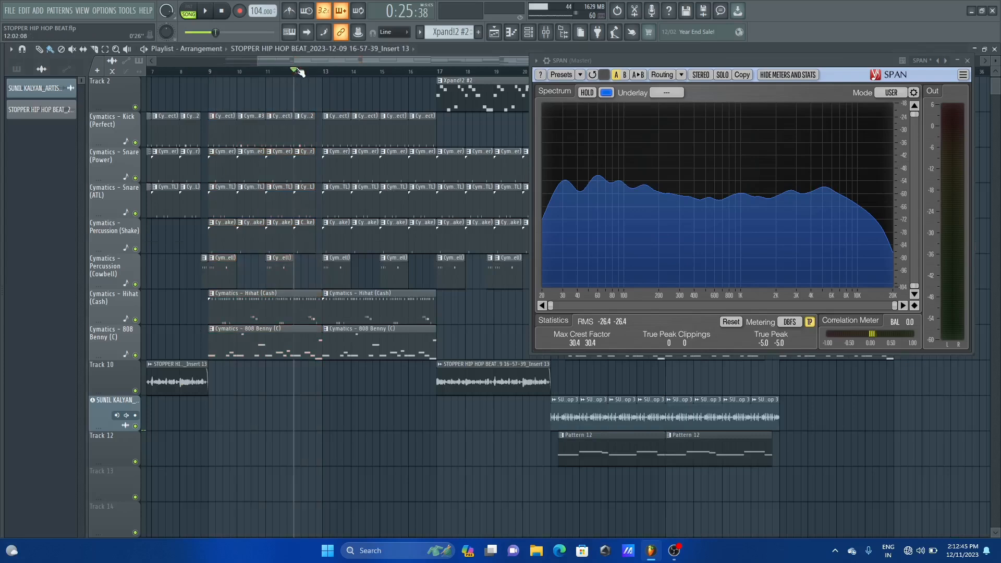
Move the first Track 10 audio clip from bar 5 to bar 9 and play briefly from just before bar 9.
drag(320, 60, 249, 56)
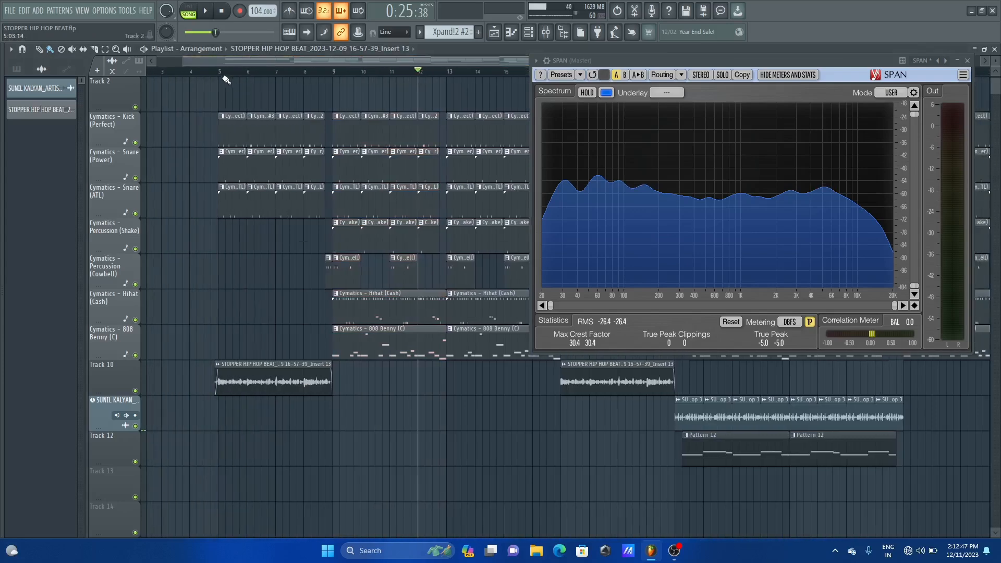
drag(265, 383, 378, 382)
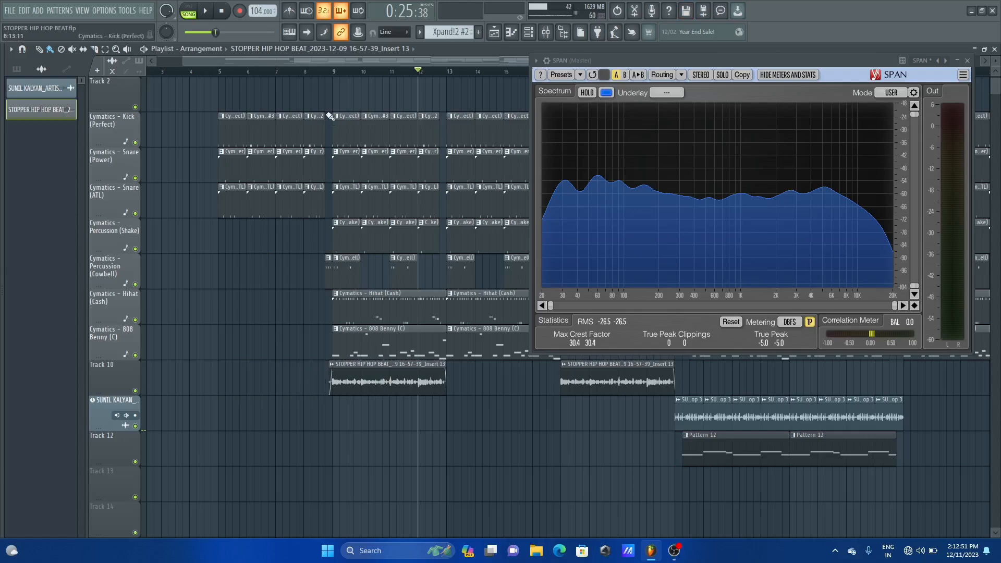
click(318, 72)
key(space)
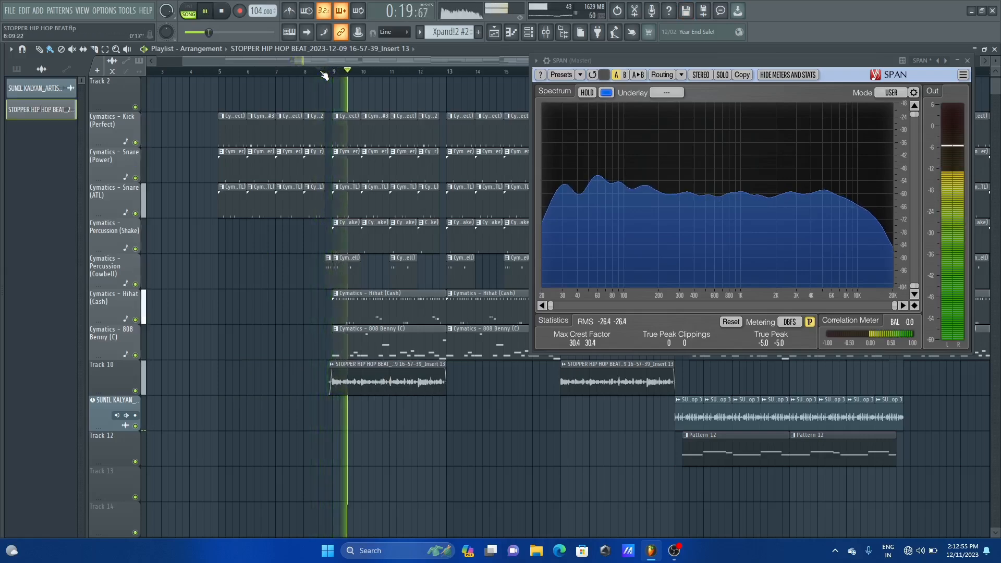
key(space)
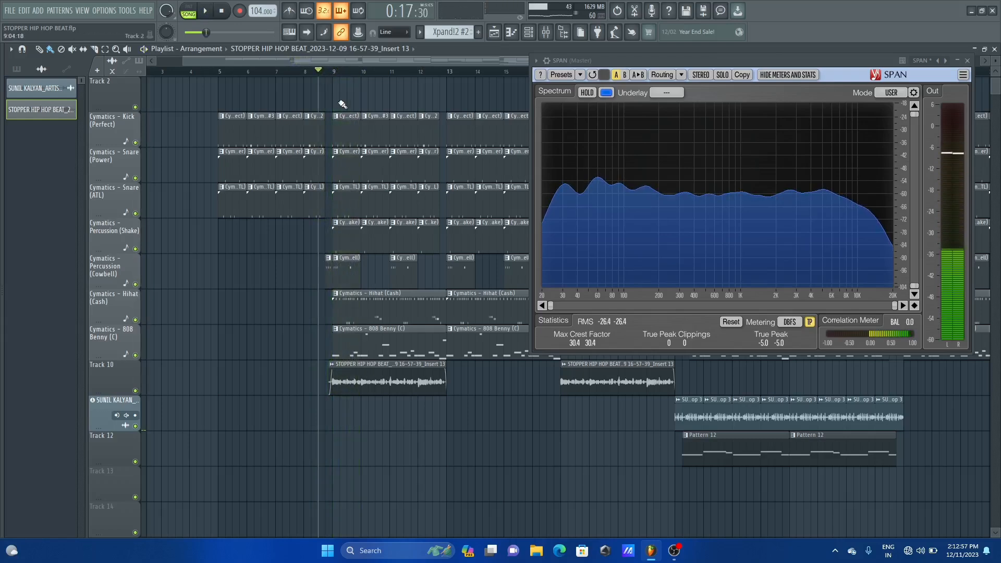
Select bars 9 to 13 on the Playlist timeline and play them to view the averaged spectrum with the audio clip included.
drag(335, 76, 447, 101)
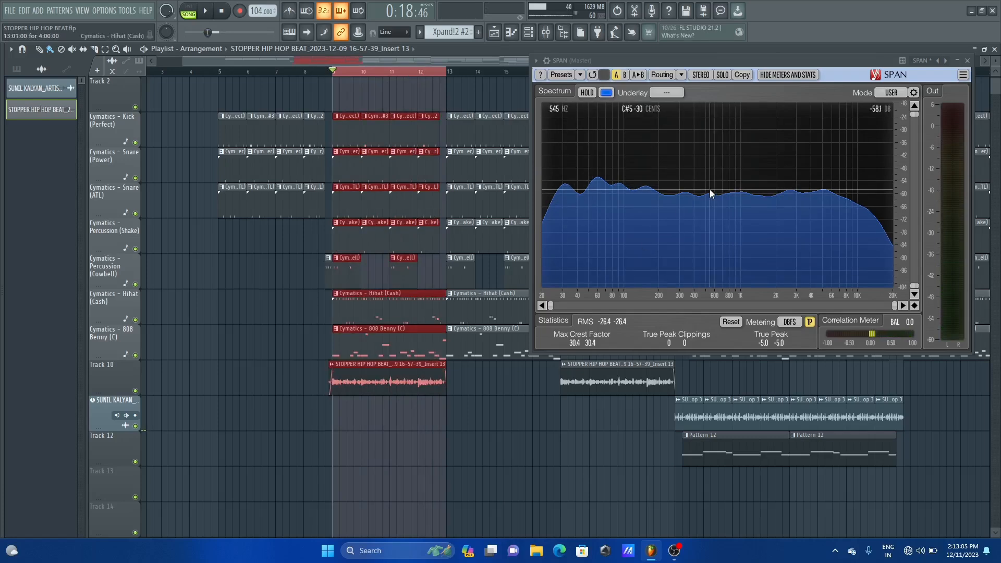
key(space)
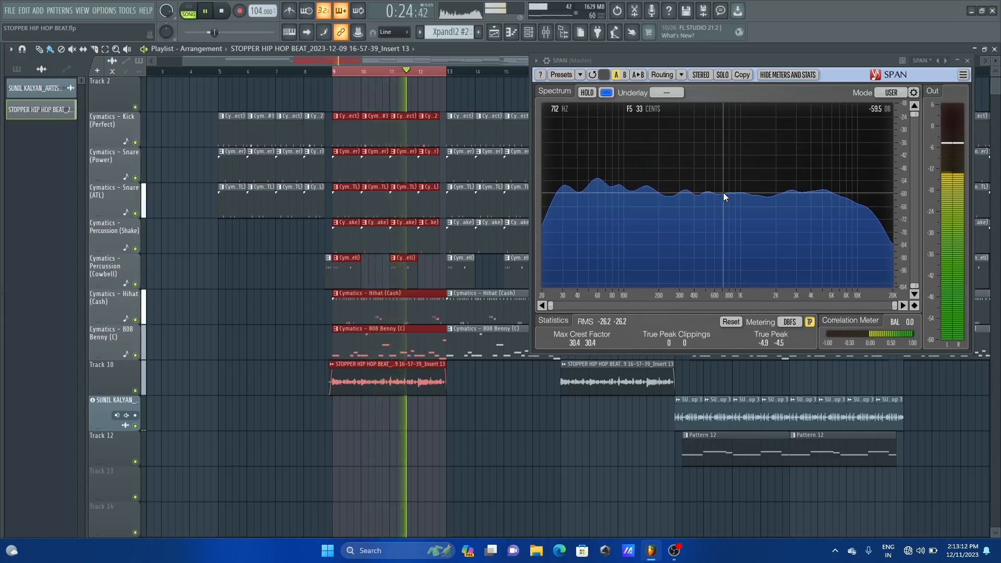
key(space)
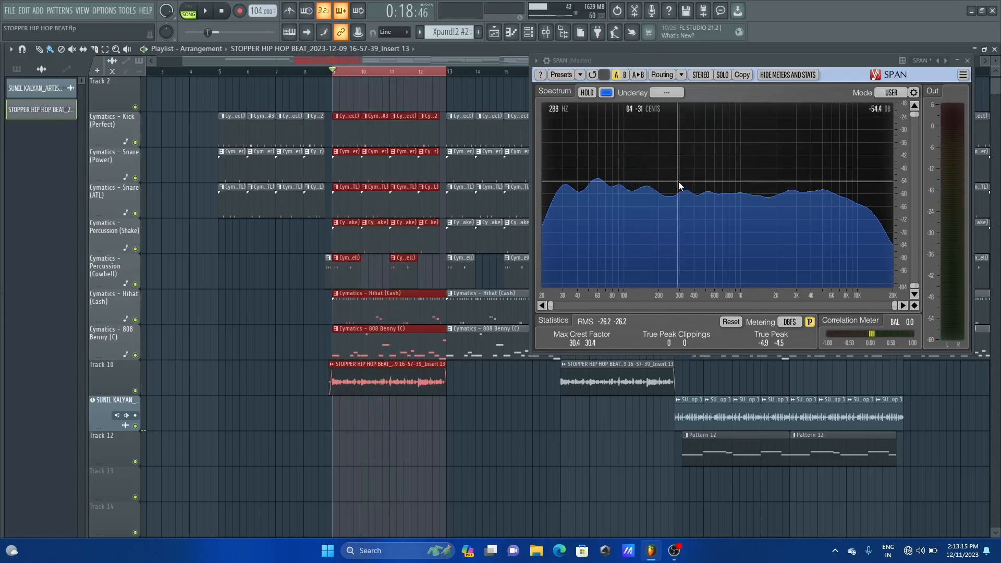
Reset the Insert 13 fader to its default level and play the selected bars to view the averaged spectrum.
click(554, 36)
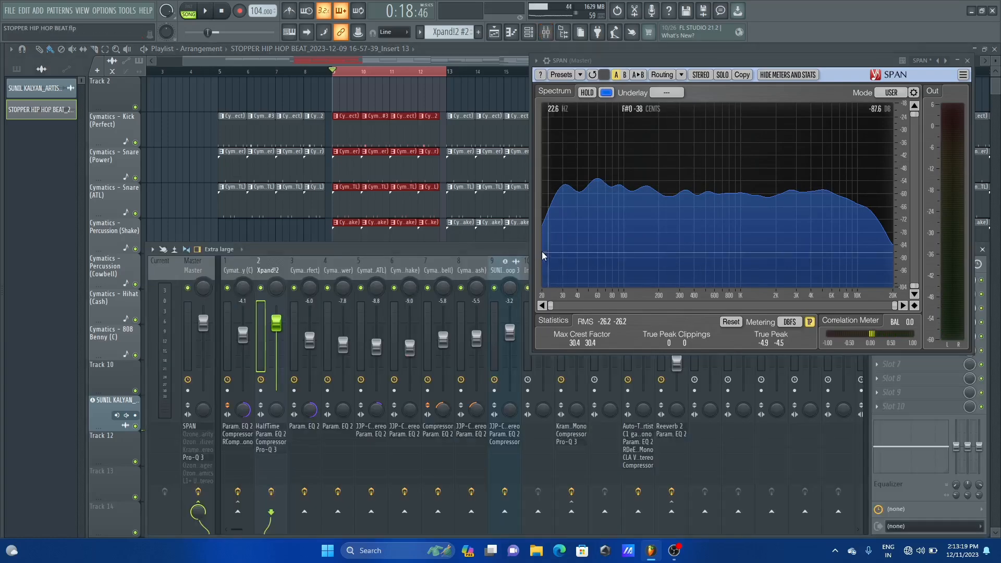
scroll(500, 276, down, 6)
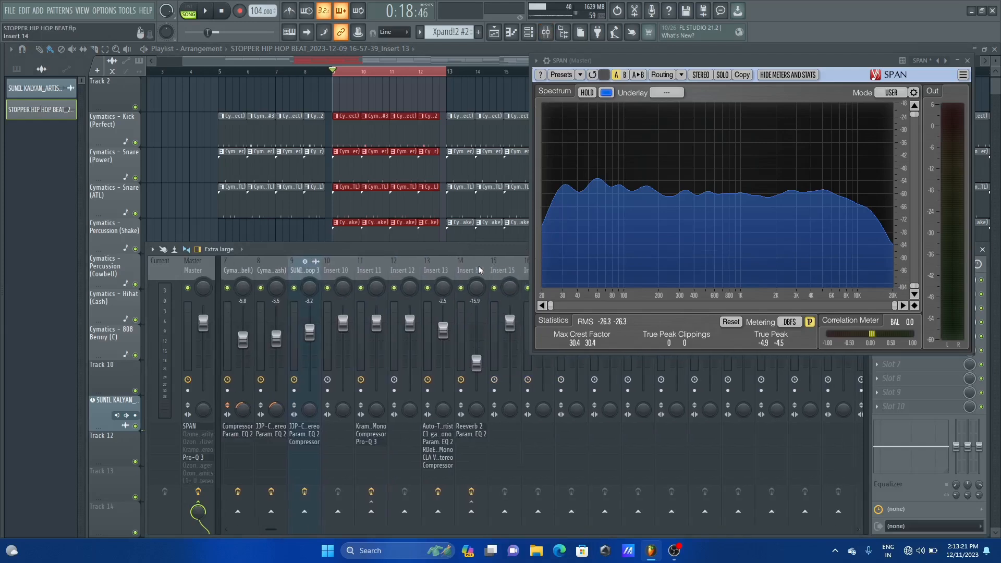
click(442, 328)
right_click(442, 331)
click(451, 334)
key(space)
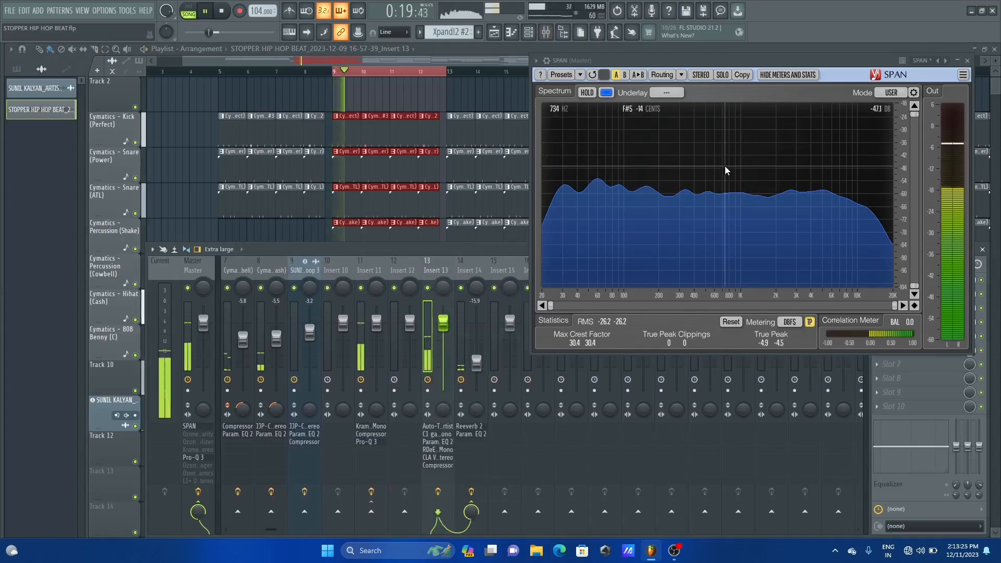
click(725, 165)
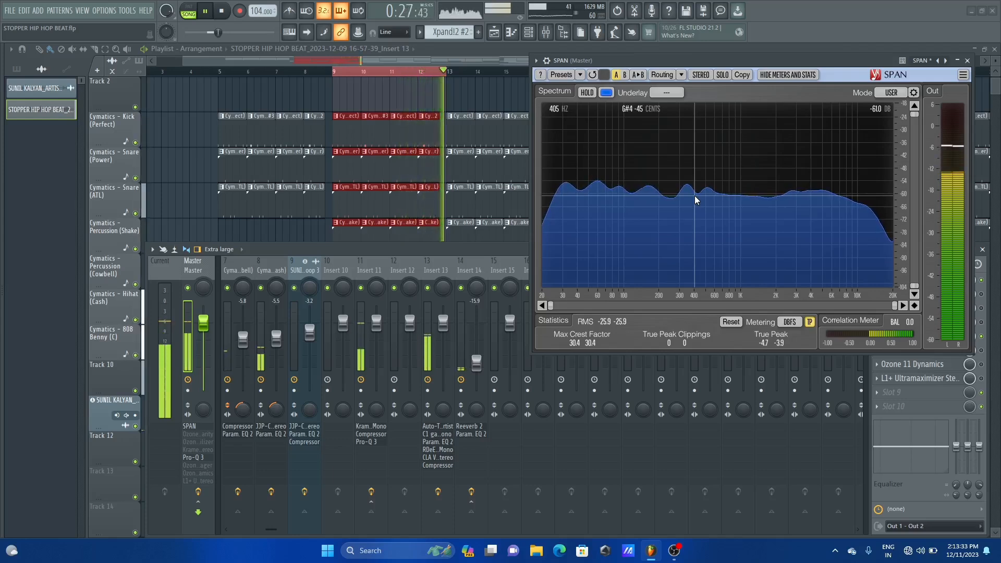
key(space)
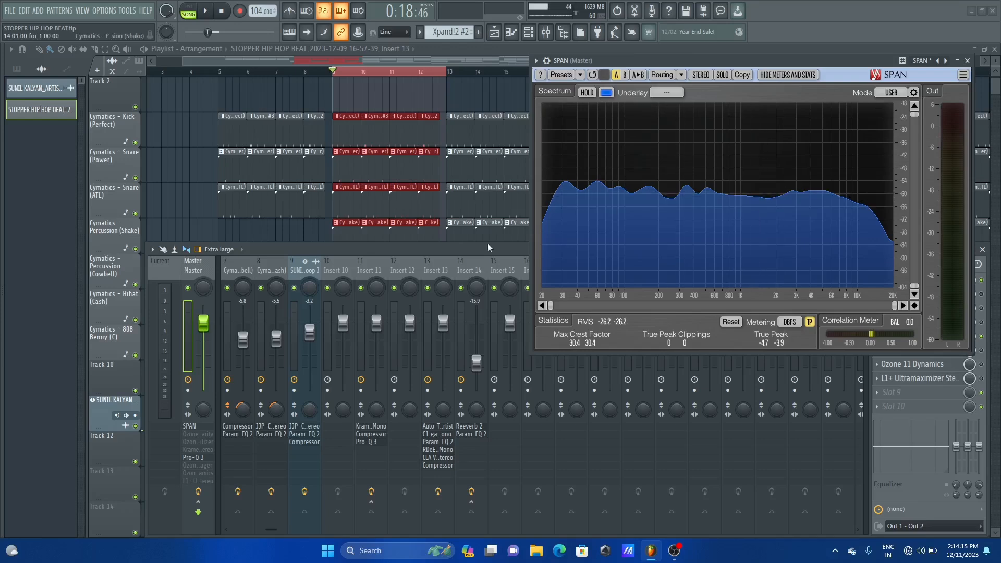
Move the SPAN window clear of the mixer's effect slots.
click(435, 267)
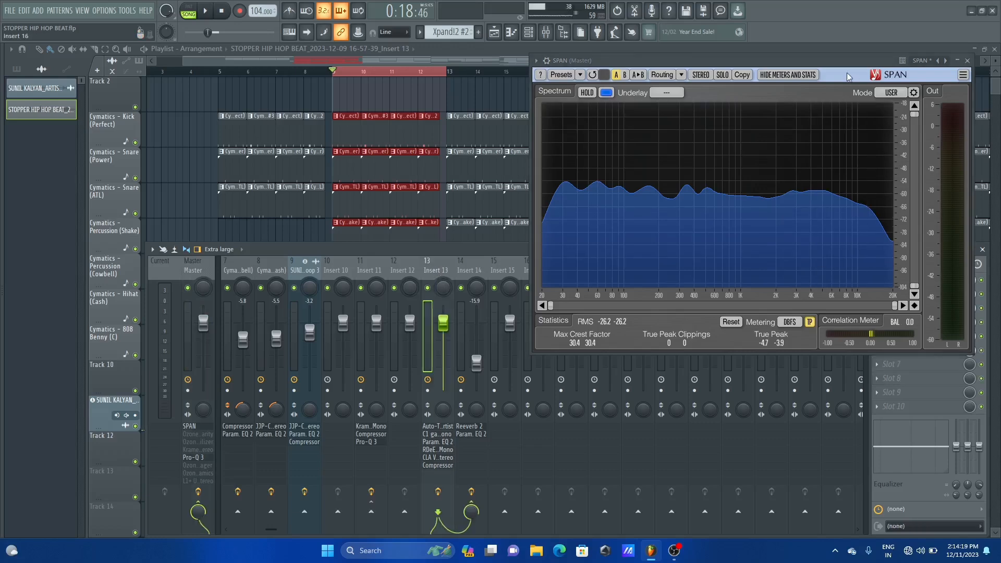
drag(829, 67, 743, 38)
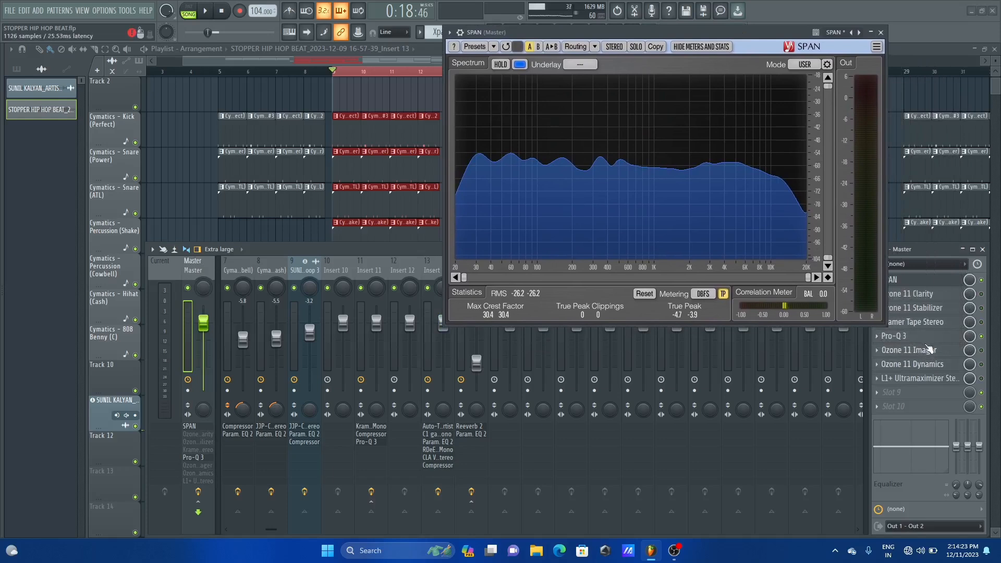
click(921, 337)
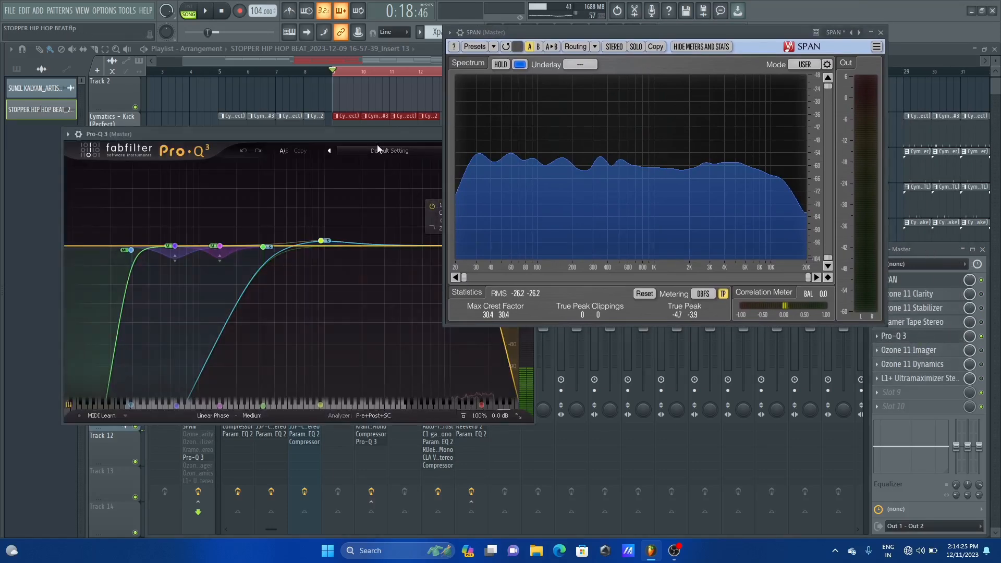
drag(409, 140, 290, 130)
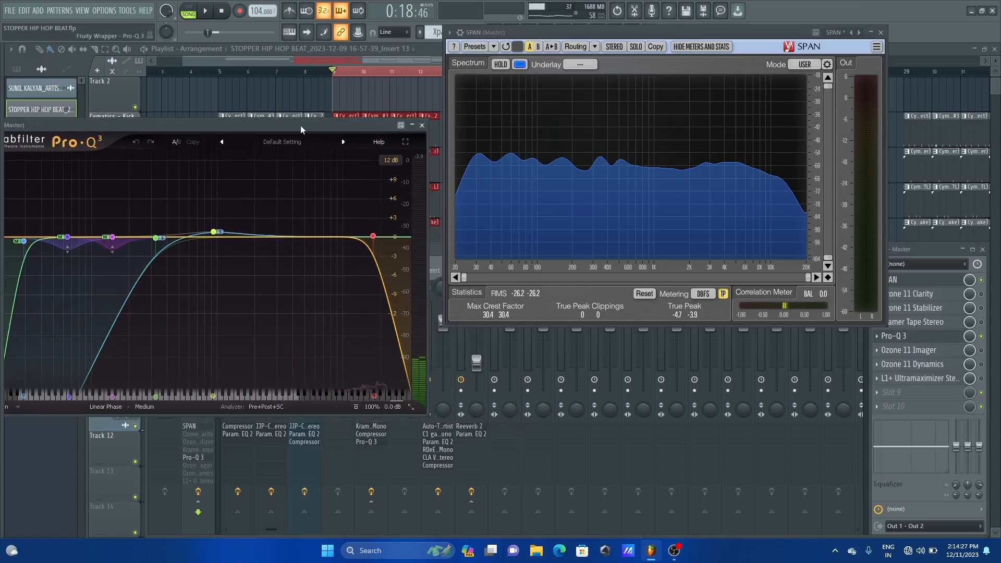
click(411, 123)
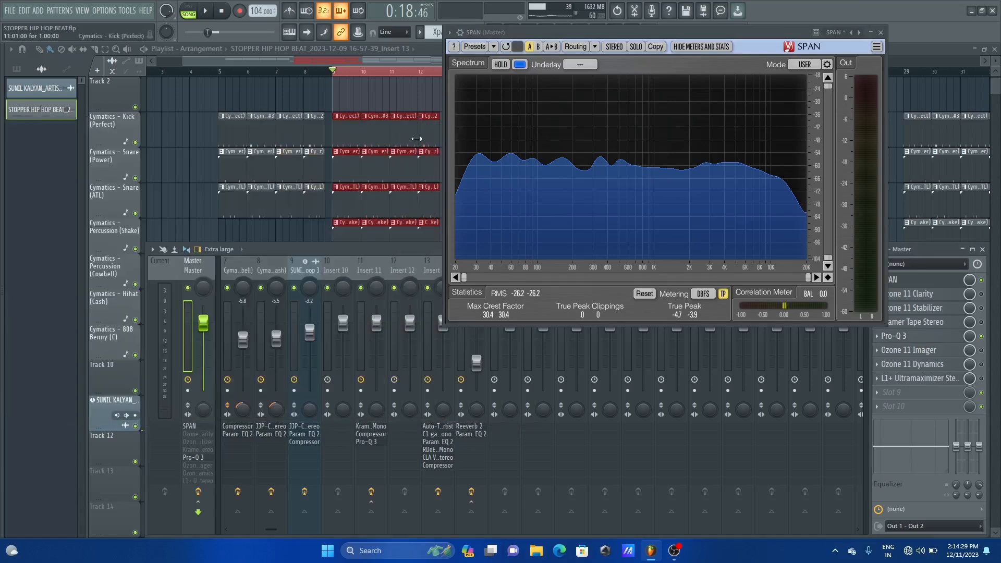
Boost band 2 of Insert 13's Fruity parametric EQ 2 at about 2687 Hz.
click(427, 268)
click(938, 307)
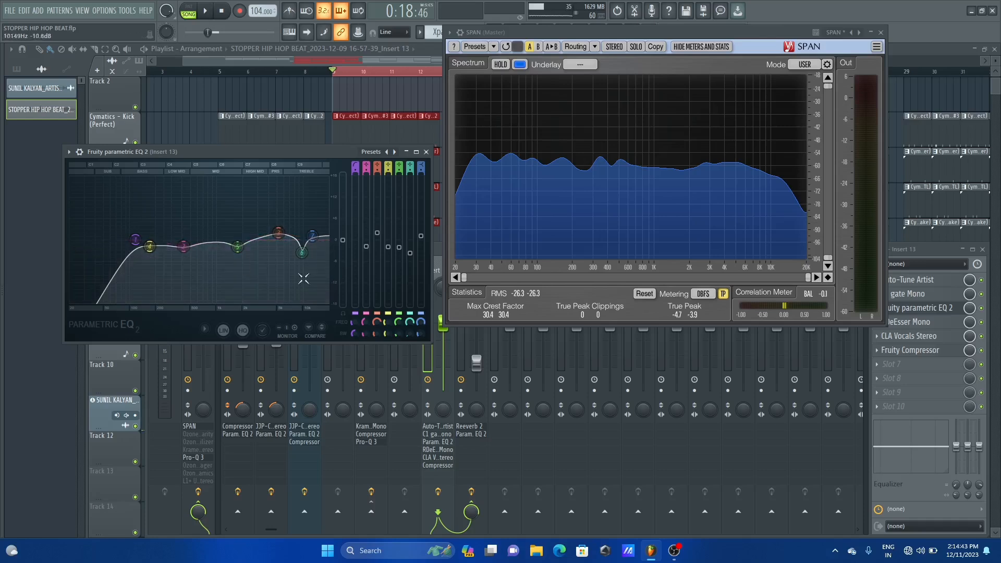
drag(186, 249, 226, 233)
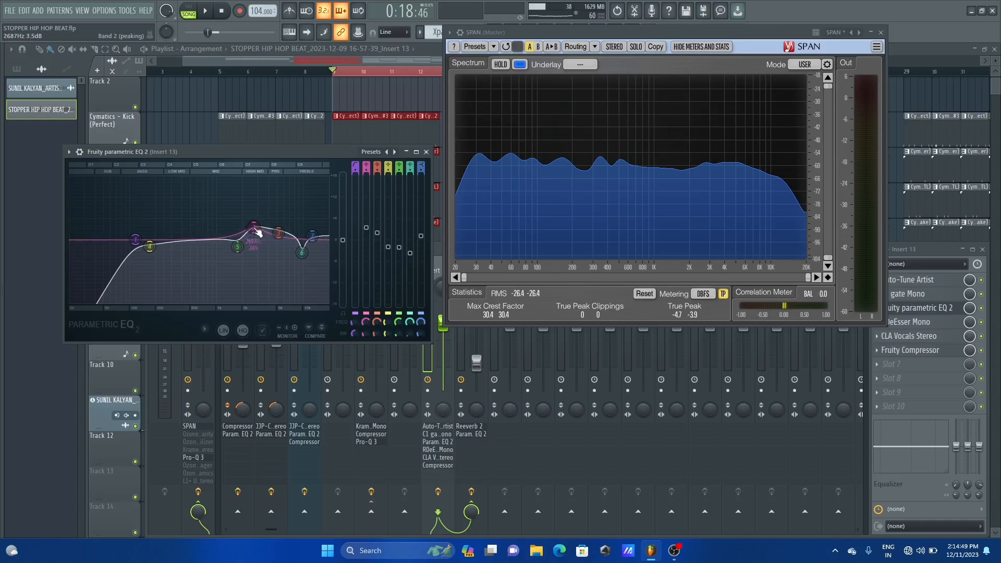
Play the selected bars to examine the effect of the Insert 13 EQ boost in SPAN, then close the EQ.
key(space)
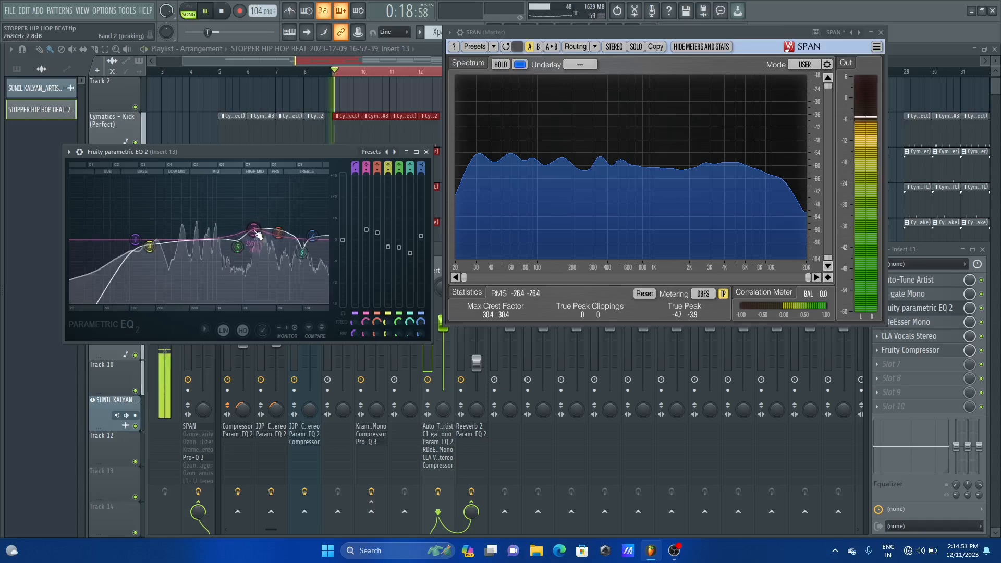
click(681, 174)
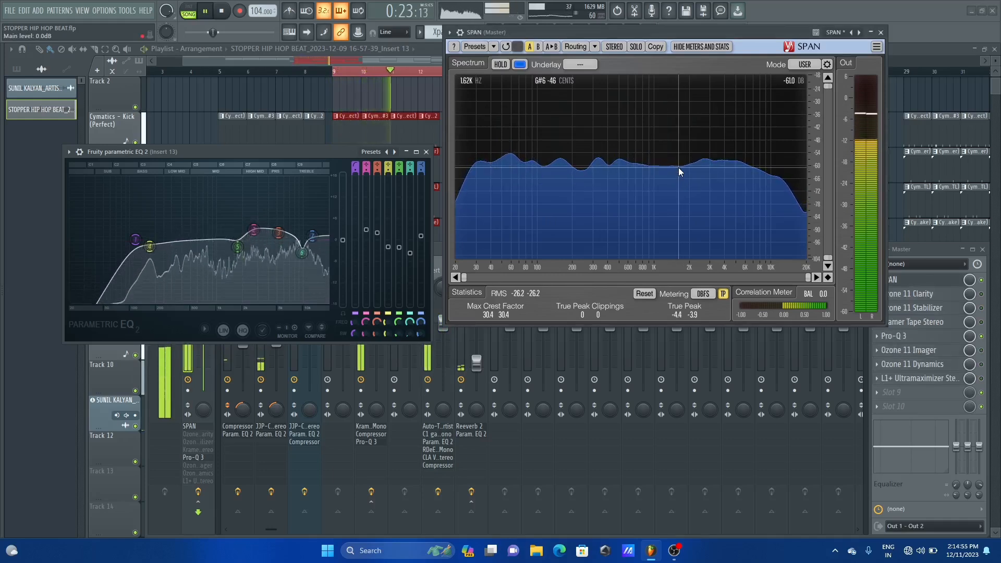
key(space)
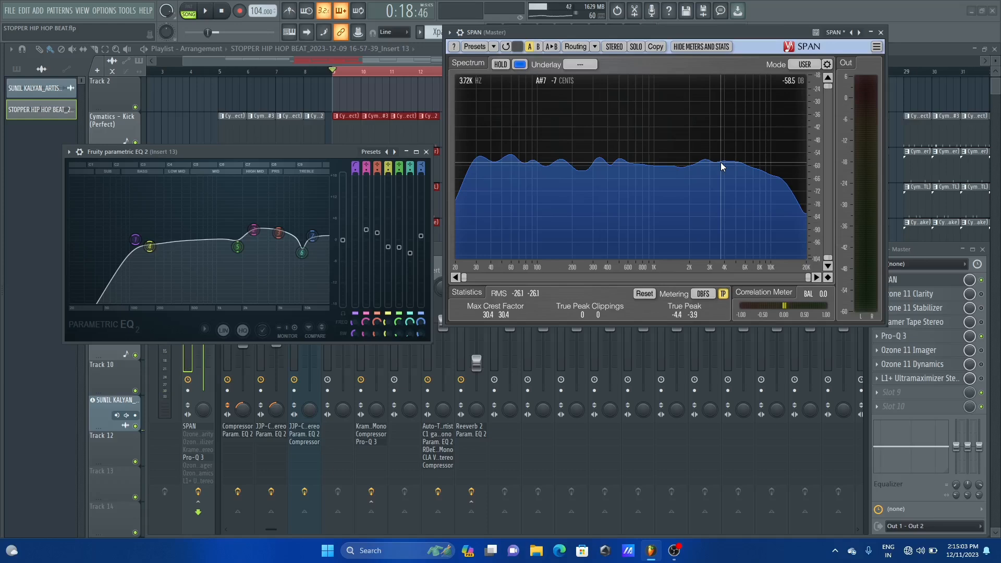
click(426, 152)
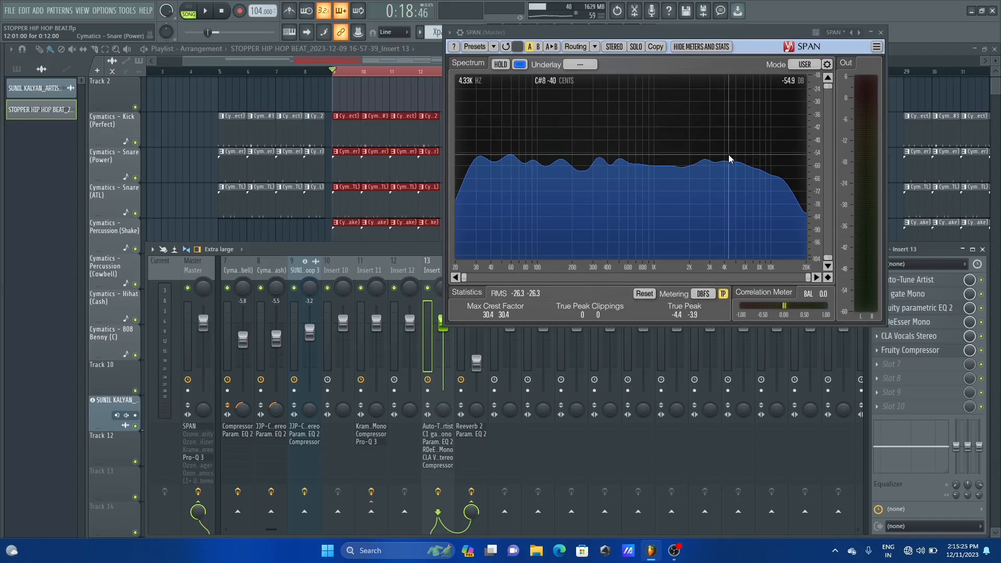
Read the frequency of the low-end peak in SPAN, then save the project and close the analyzer.
click(512, 158)
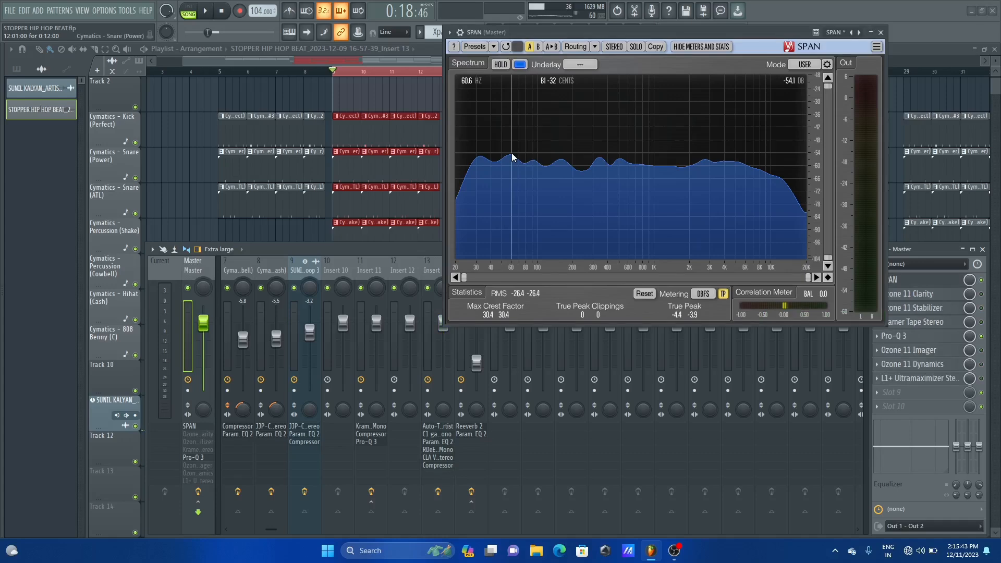
key(ctrl+s)
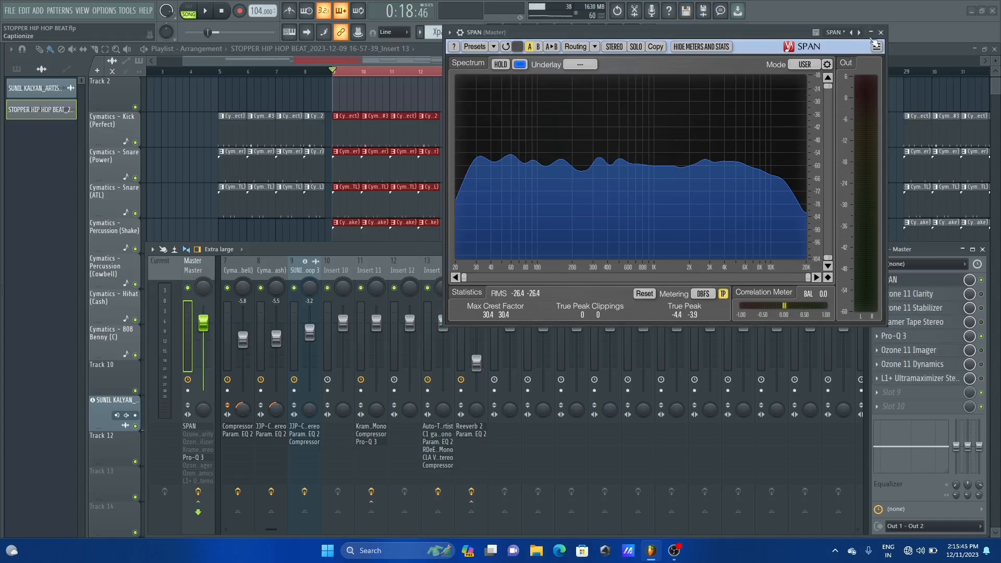
click(880, 32)
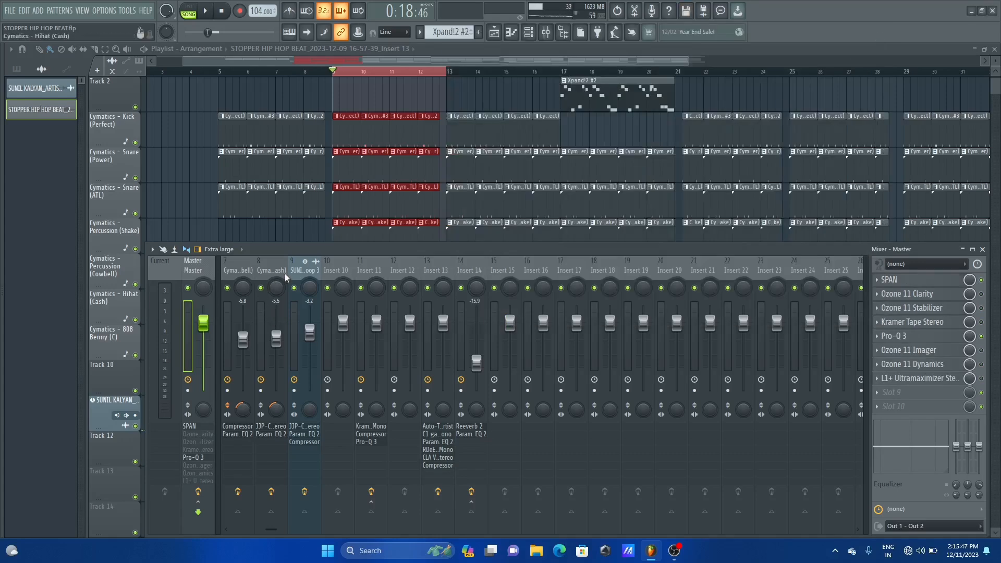
Solo Insert 11 and Insert 14 in turn during playback to identify what each carries, restoring all tracks at the end.
click(242, 270)
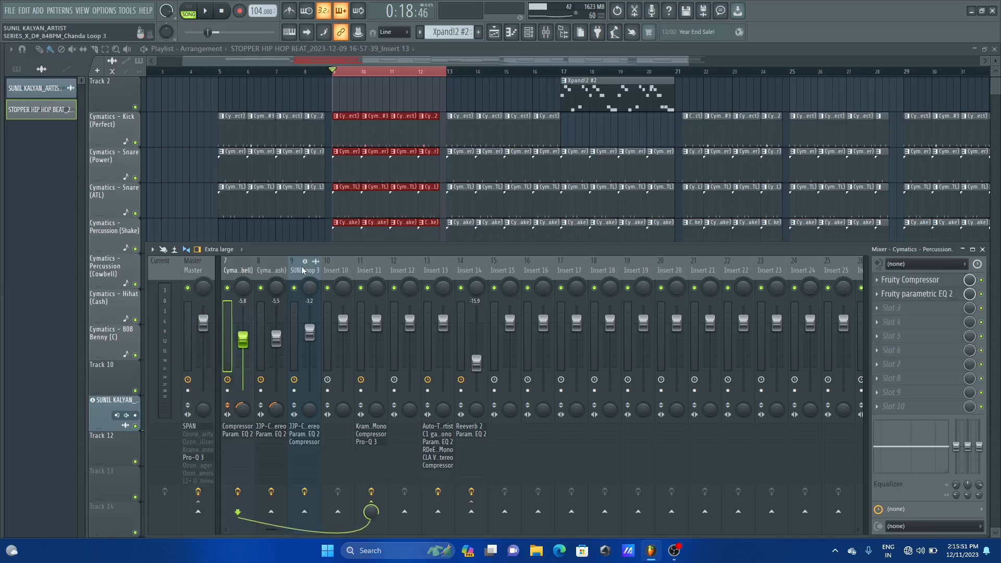
key(space)
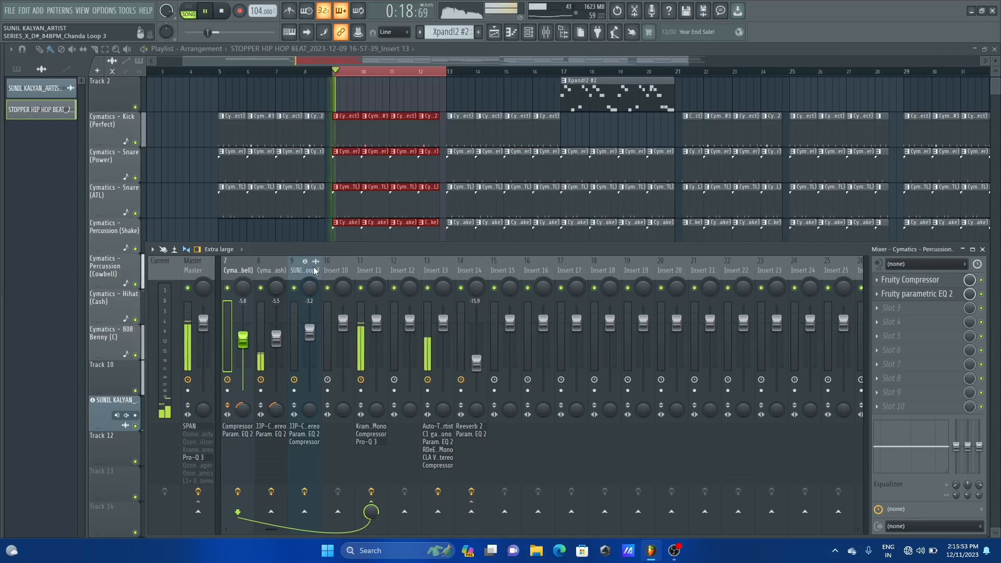
right_click(362, 288)
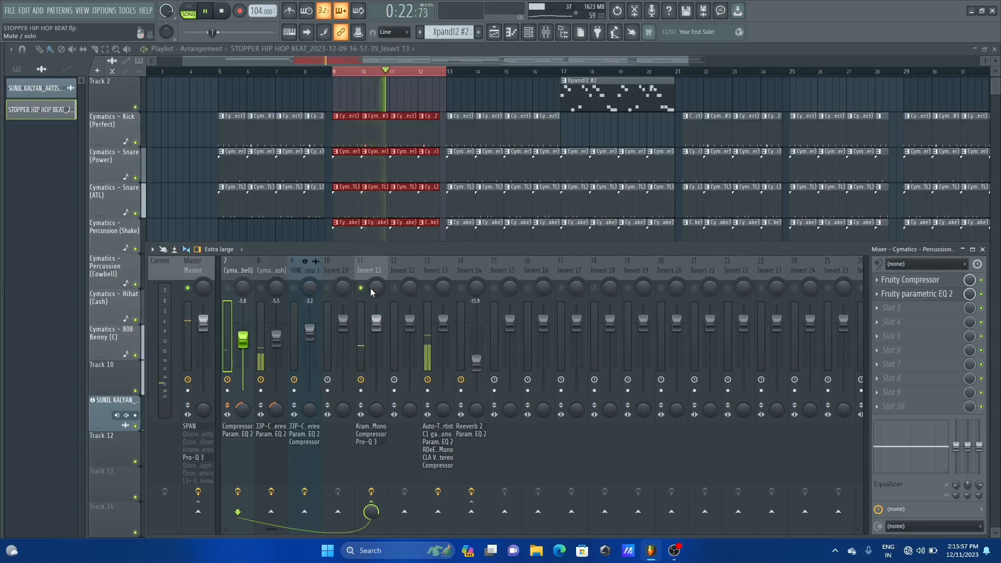
key(space)
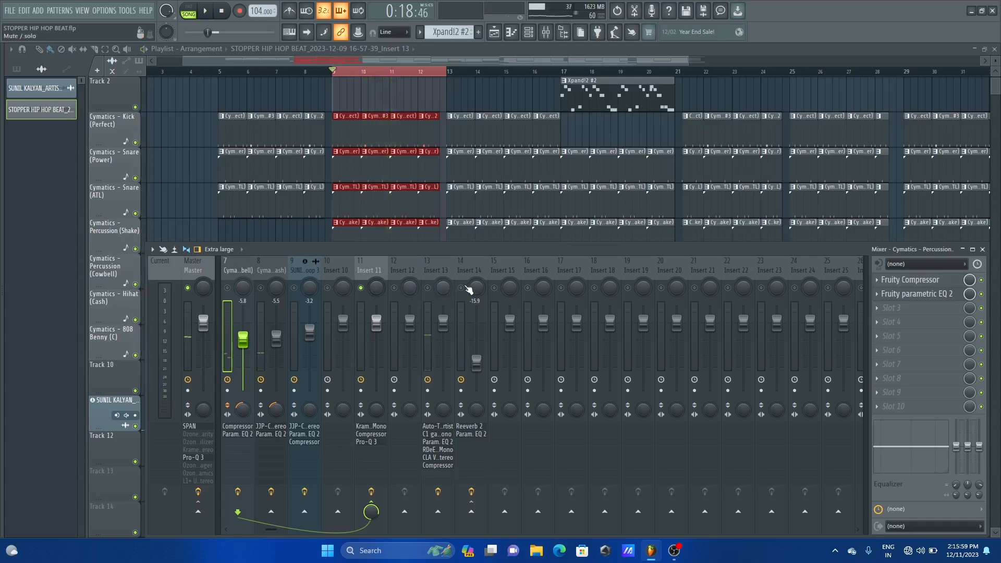
key(space)
right_click(462, 288)
right_click(461, 288)
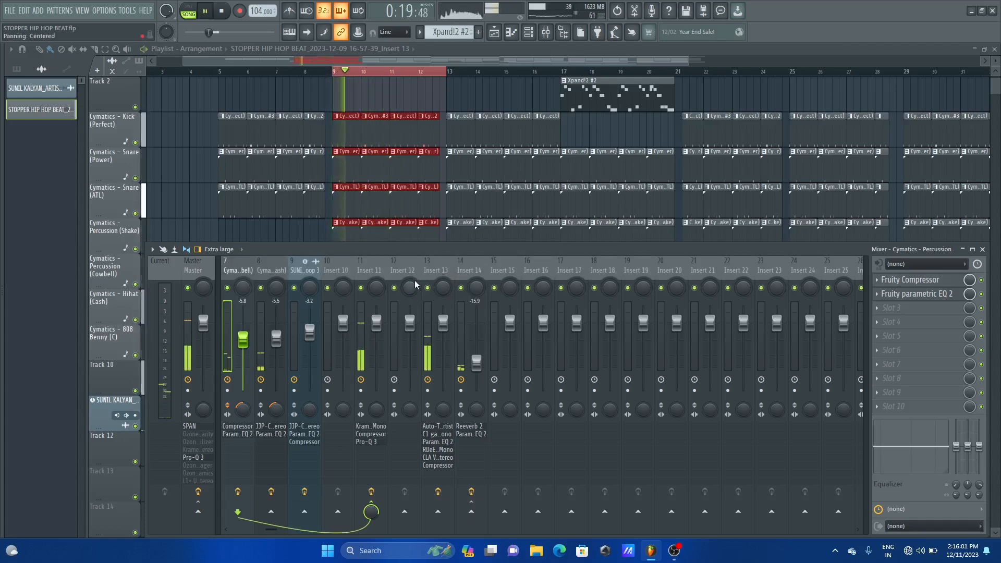
right_click(362, 288)
key(space)
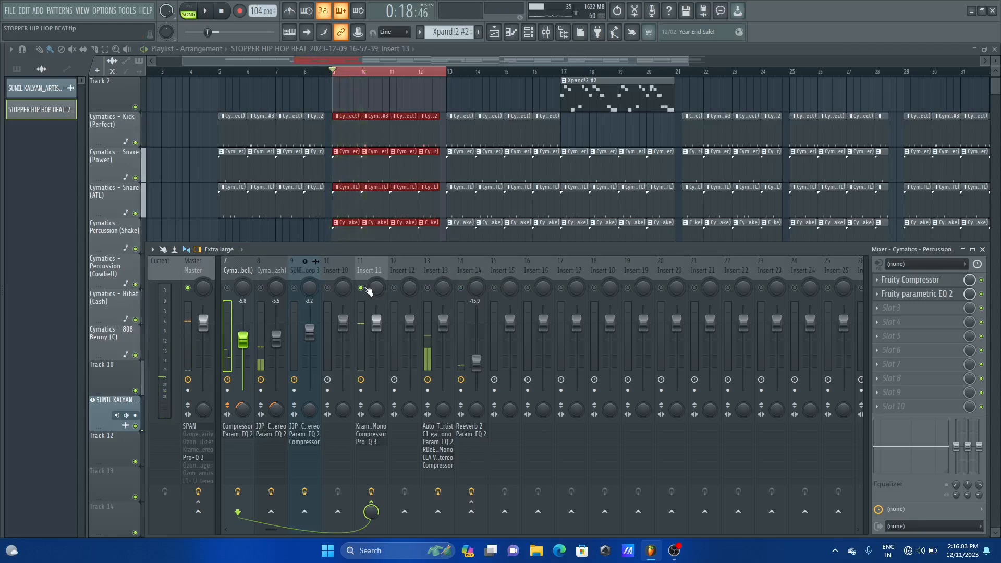
right_click(362, 288)
Add a bell band at 60.60 Hz to the Pro-Q 3 on Insert 11.
click(359, 272)
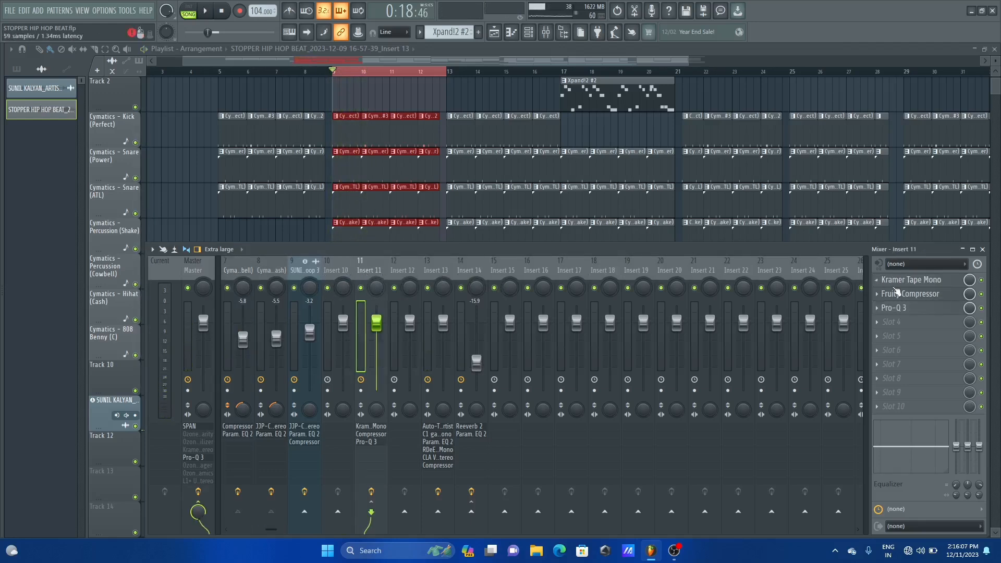
click(918, 310)
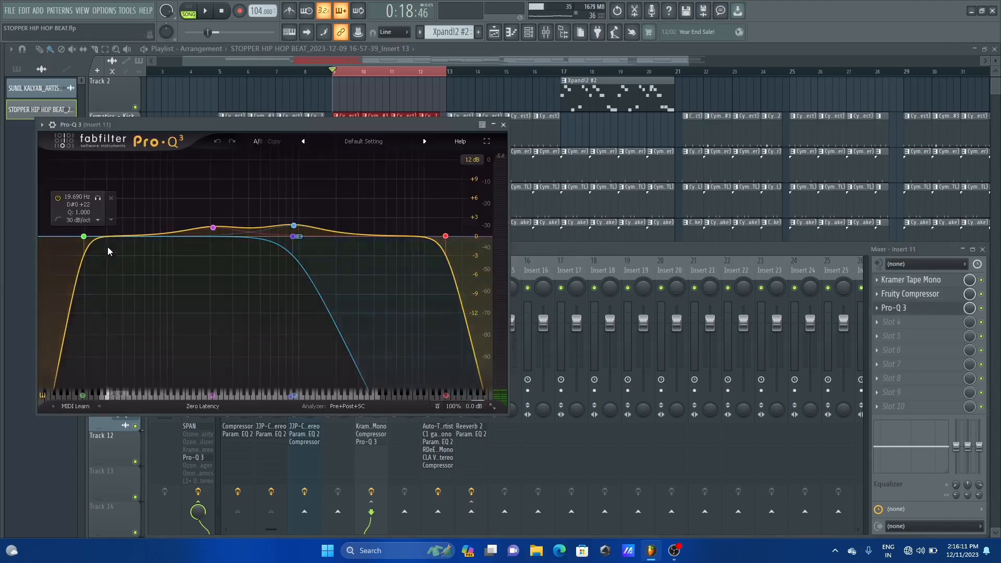
drag(113, 238, 116, 238)
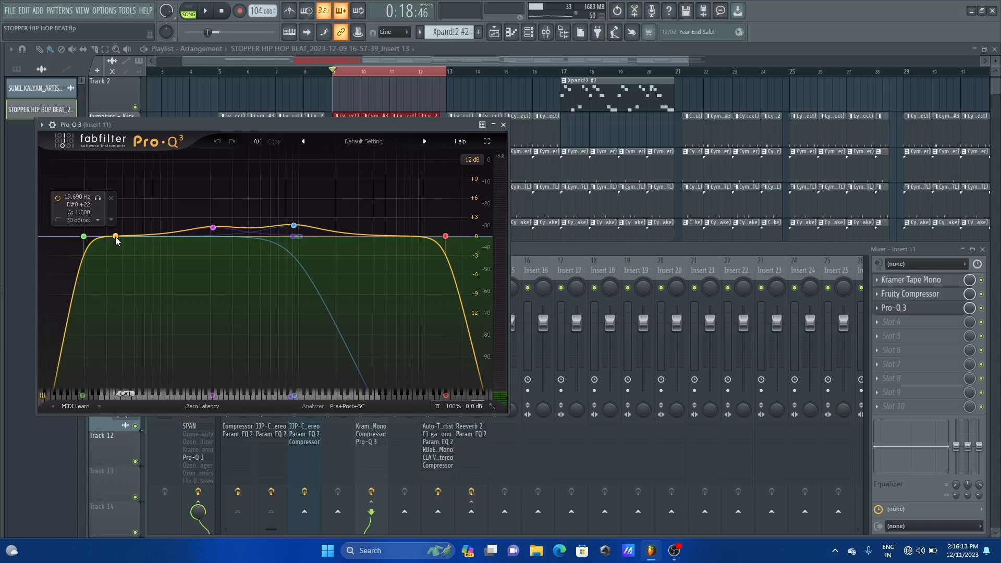
click(116, 238)
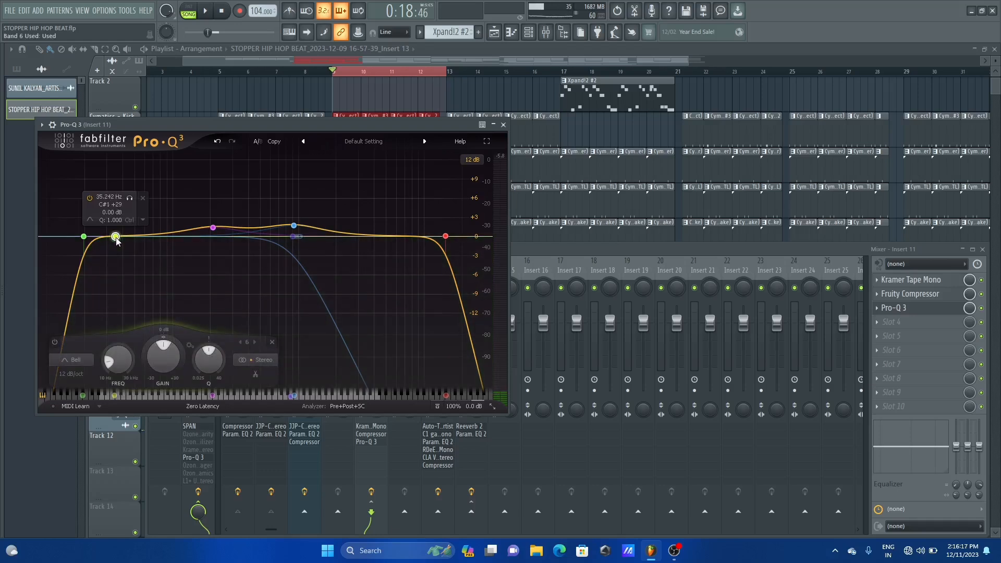
double_click(103, 197)
right_click(102, 198)
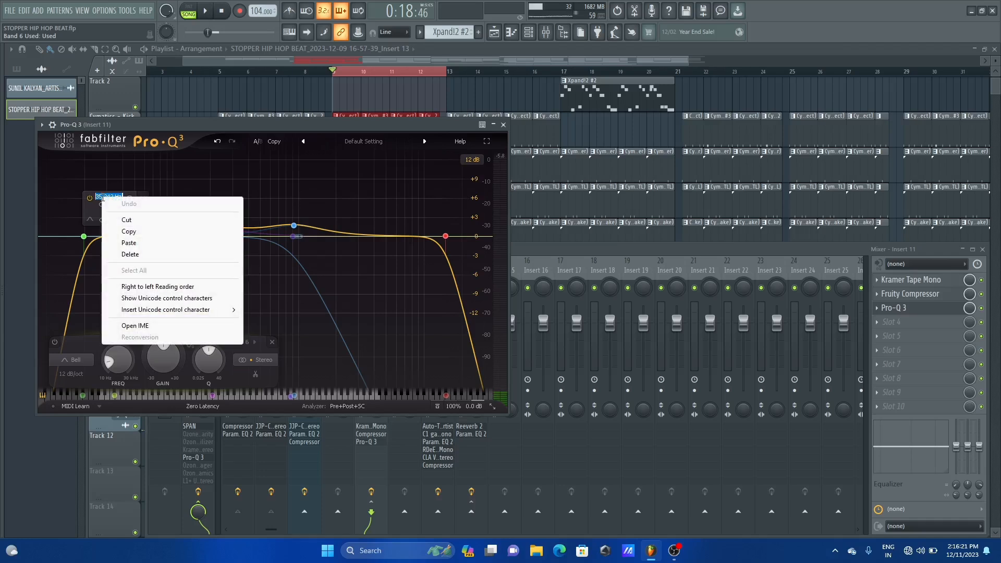
click(129, 243)
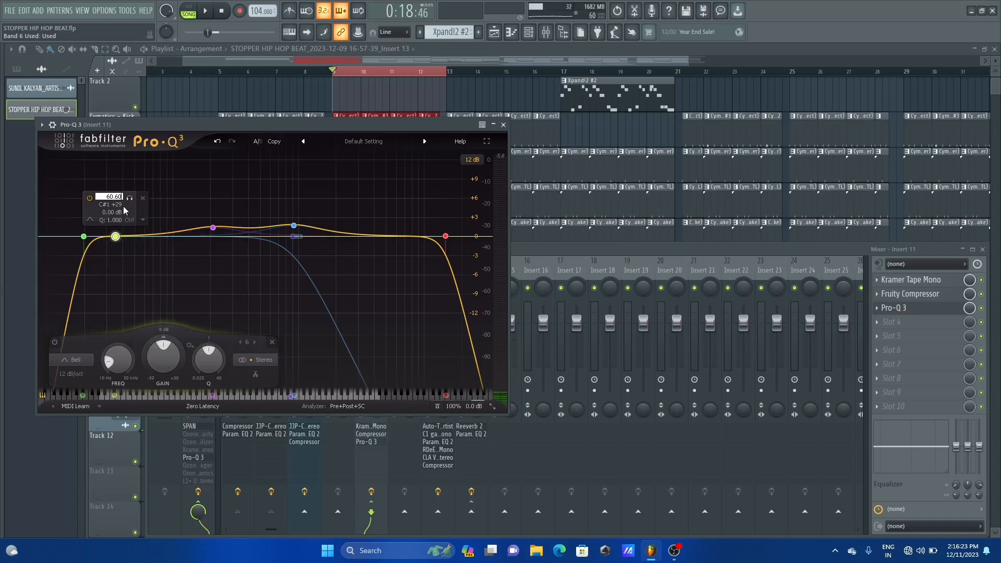
key(Return)
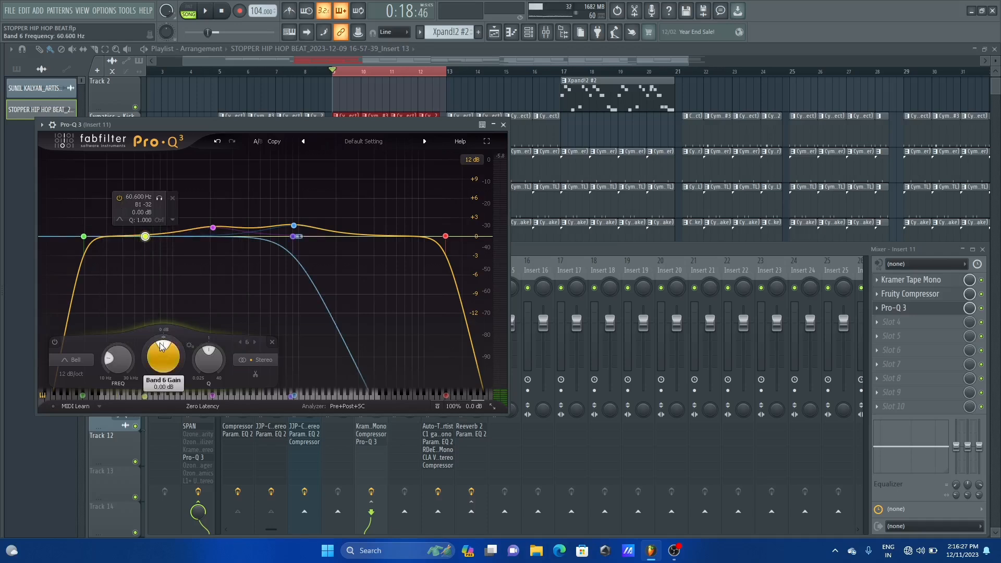
Give the 60.6 Hz band a dynamic range of about -1.13 dB and a Q of about 2.741, then close Pro-Q 3.
drag(162, 342, 126, 368)
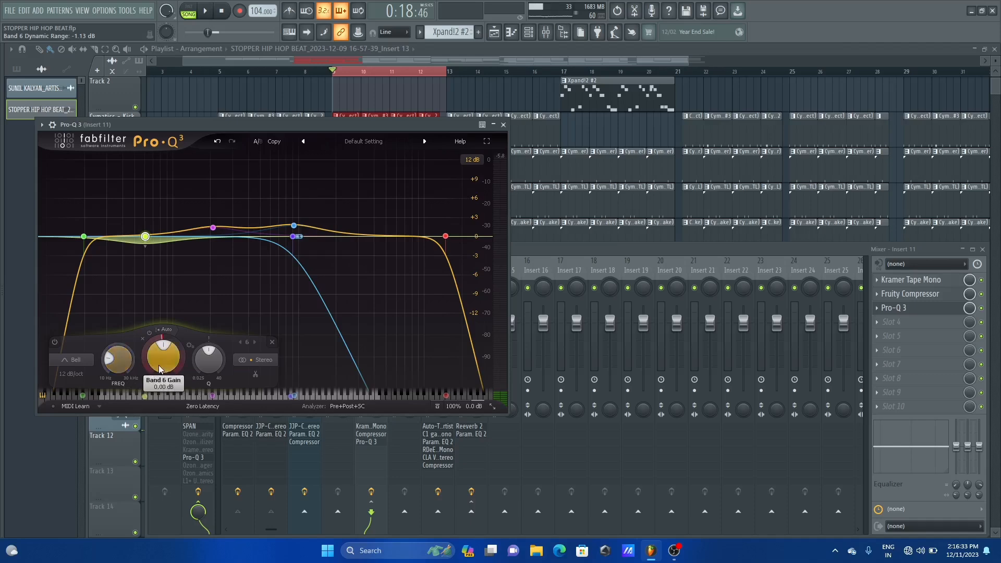
drag(203, 371, 203, 364)
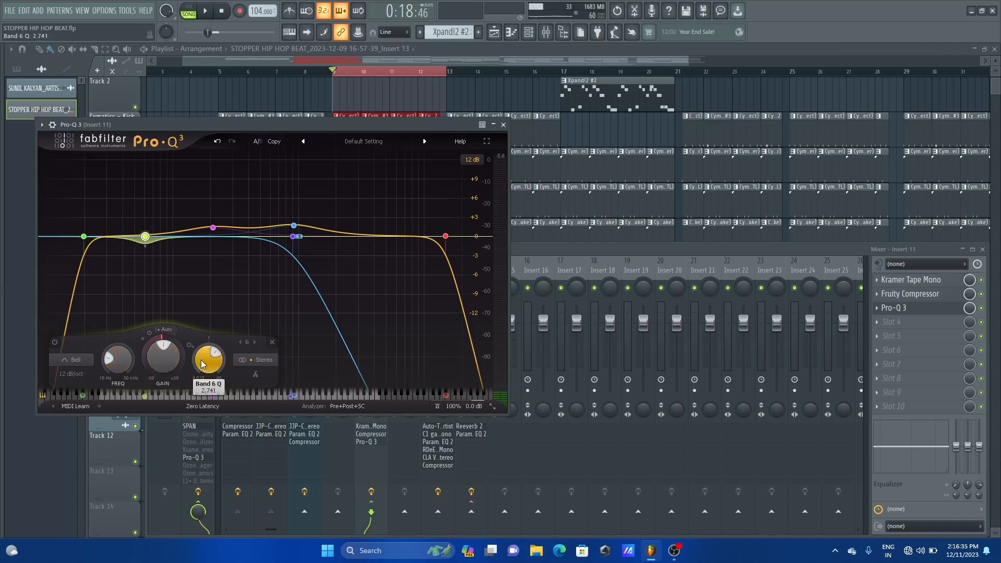
click(503, 125)
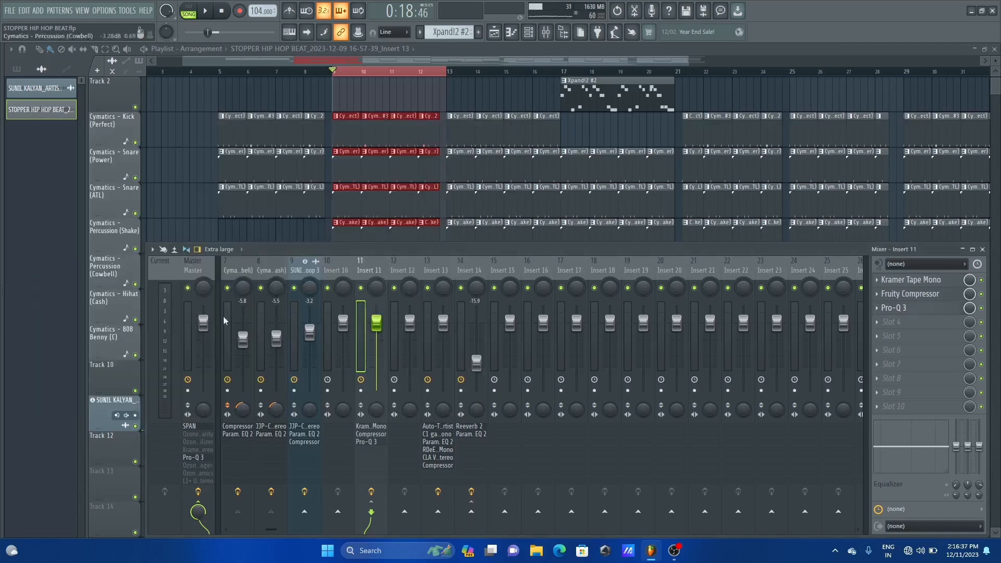
Open SPAN on the Master and play the selected section to examine the averaged frequency curve.
click(190, 272)
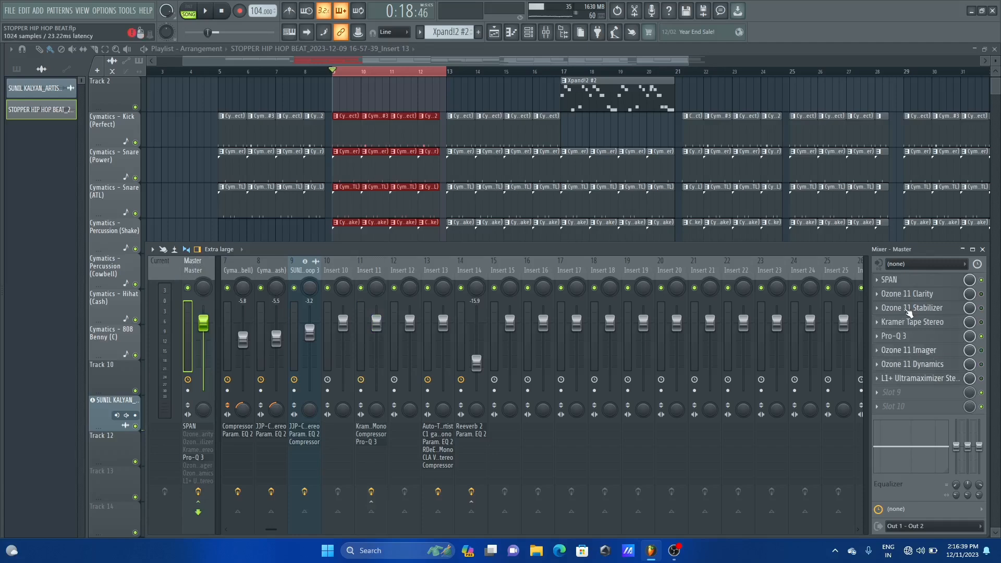
click(900, 280)
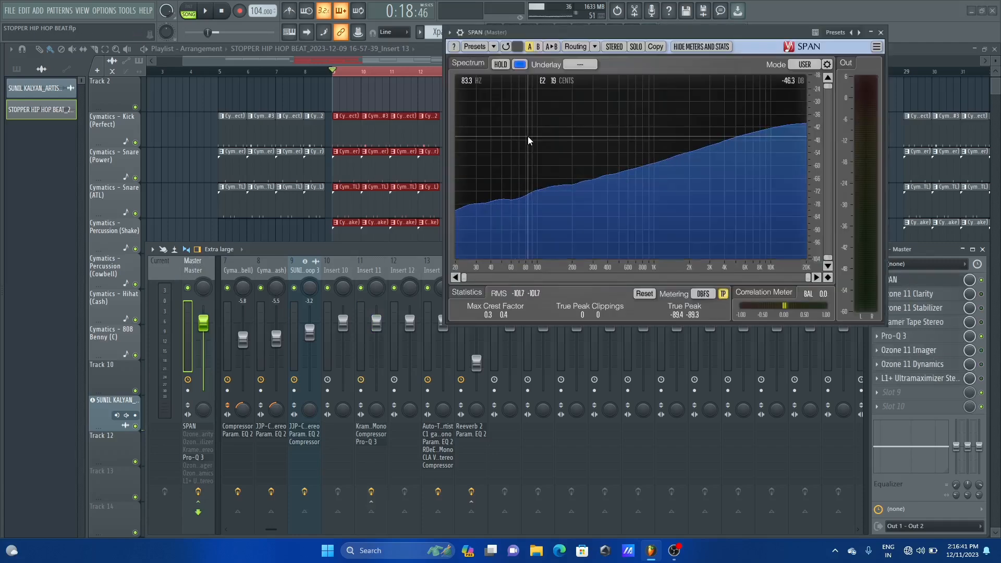
key(space)
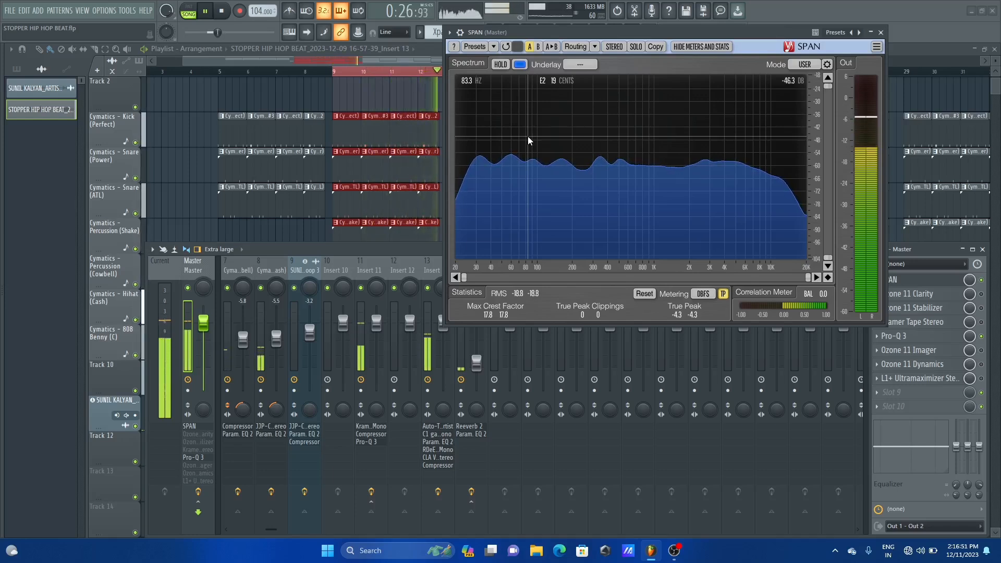
key(space)
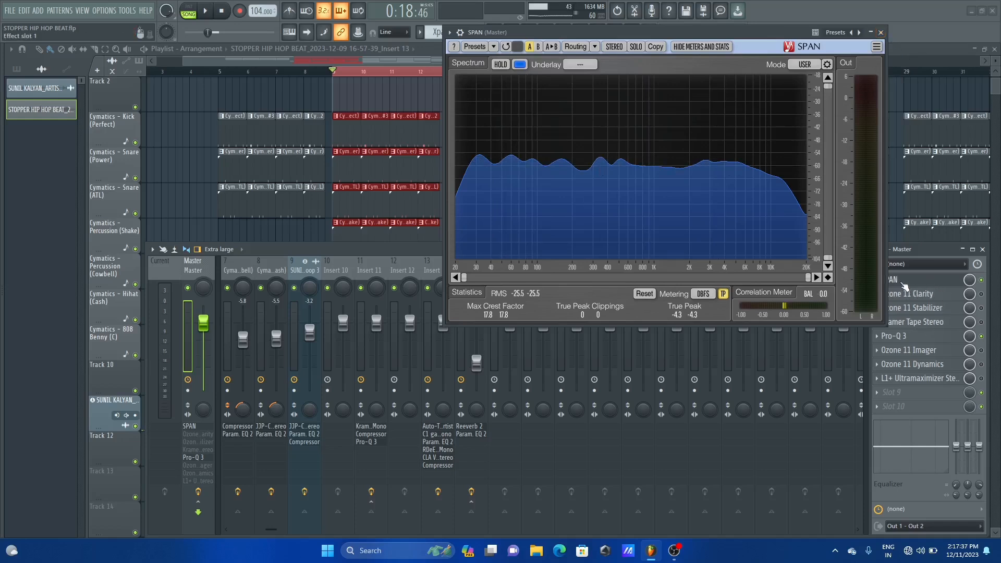
Enable the Master's bypassed effects with SPAN moved below L1+ Ultramaximizer, and check the averaged spectrum during playback before closing SPAN.
drag(904, 298, 908, 383)
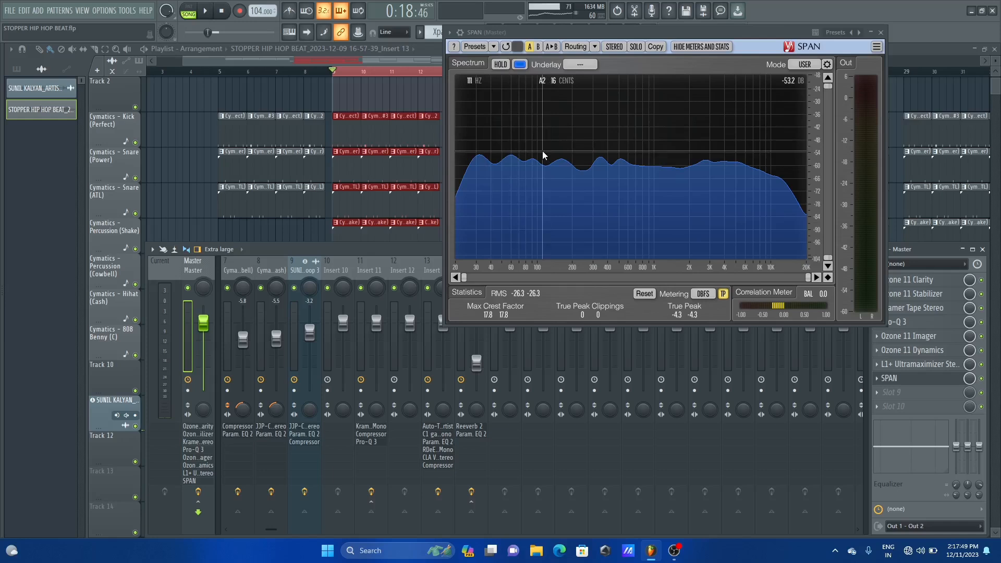
key(space)
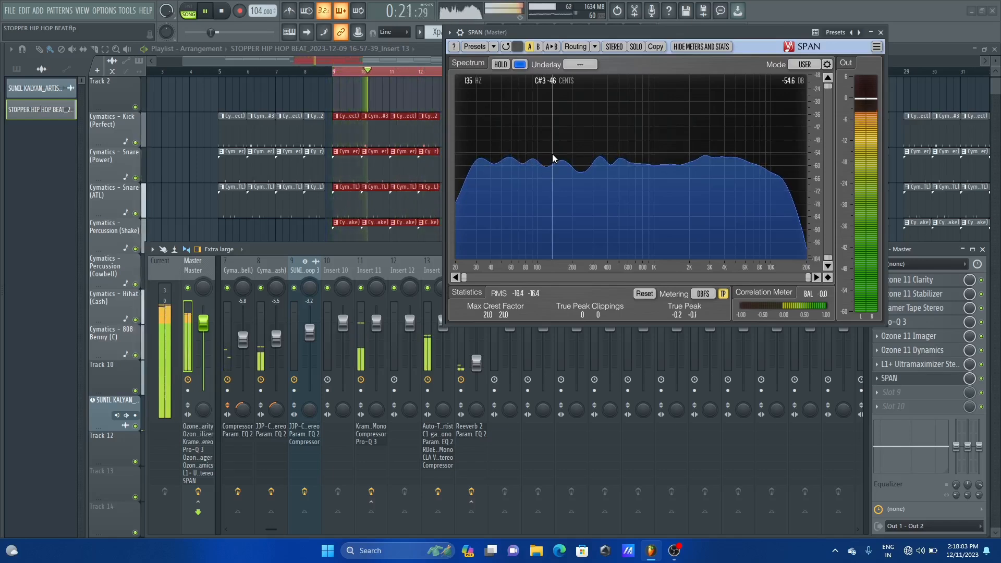
key(space)
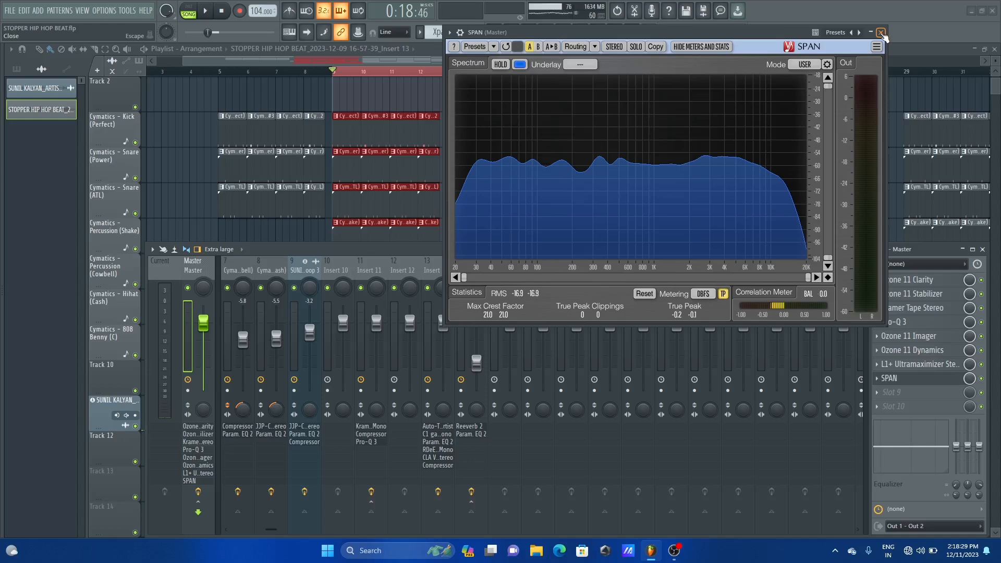
click(881, 32)
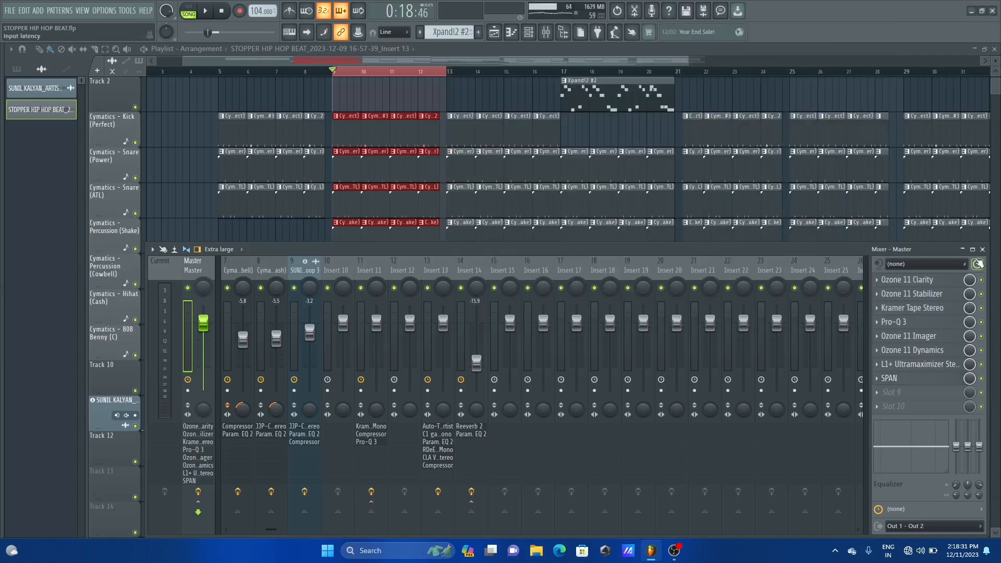
Close the playlist and the Insert 13 audio clip's channel window, leaving only the mixer open in the workspace.
click(981, 249)
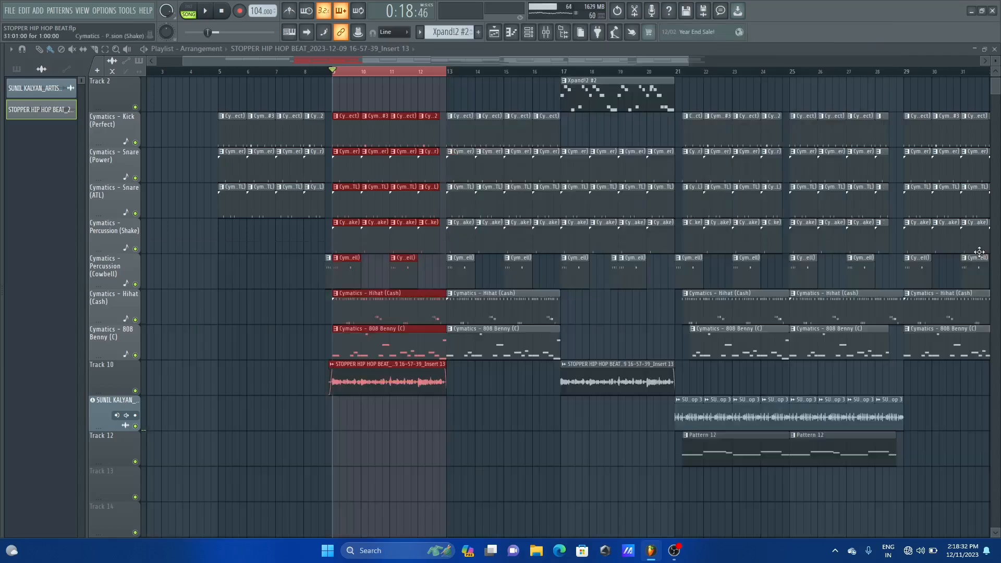
click(994, 49)
click(608, 111)
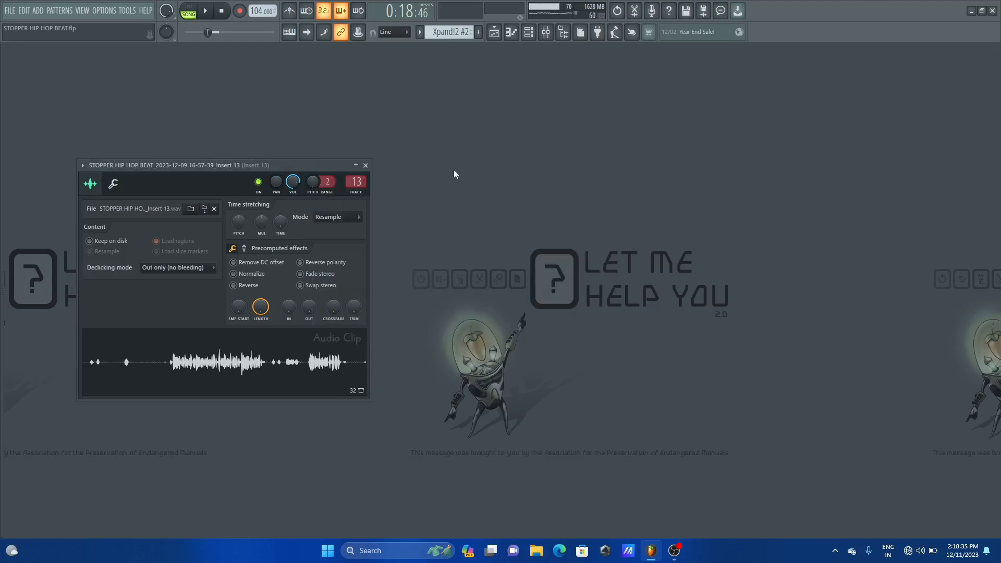
click(364, 165)
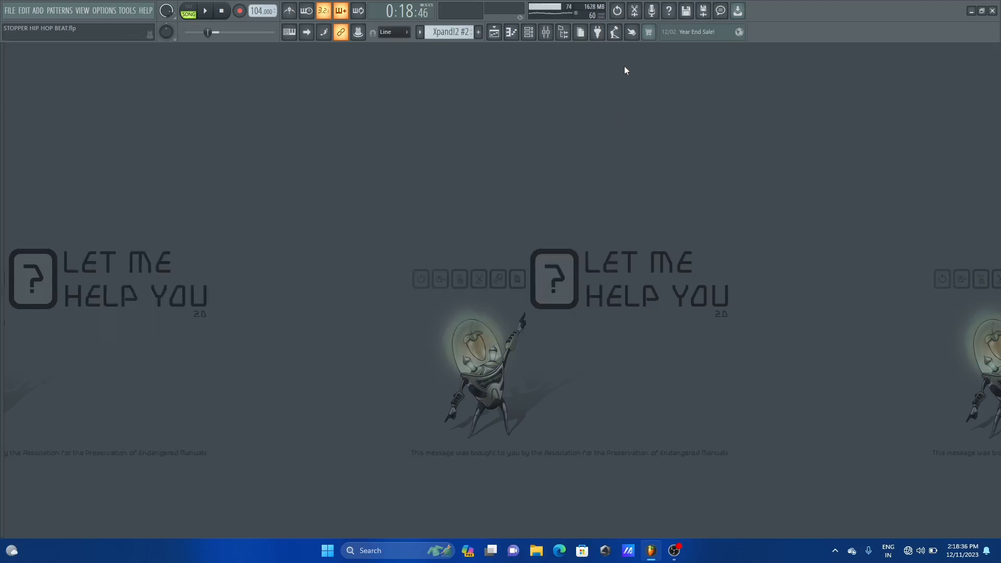
click(548, 32)
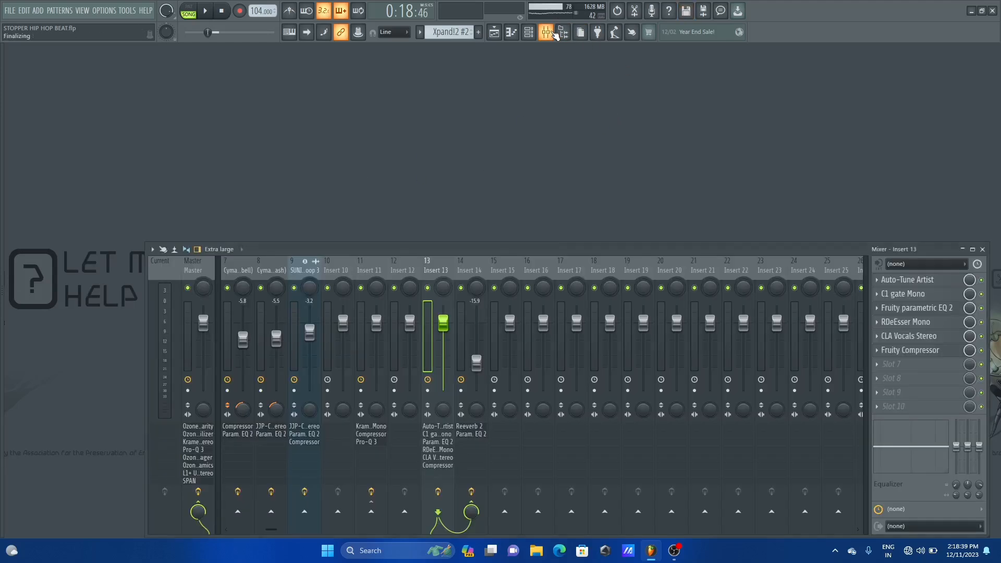